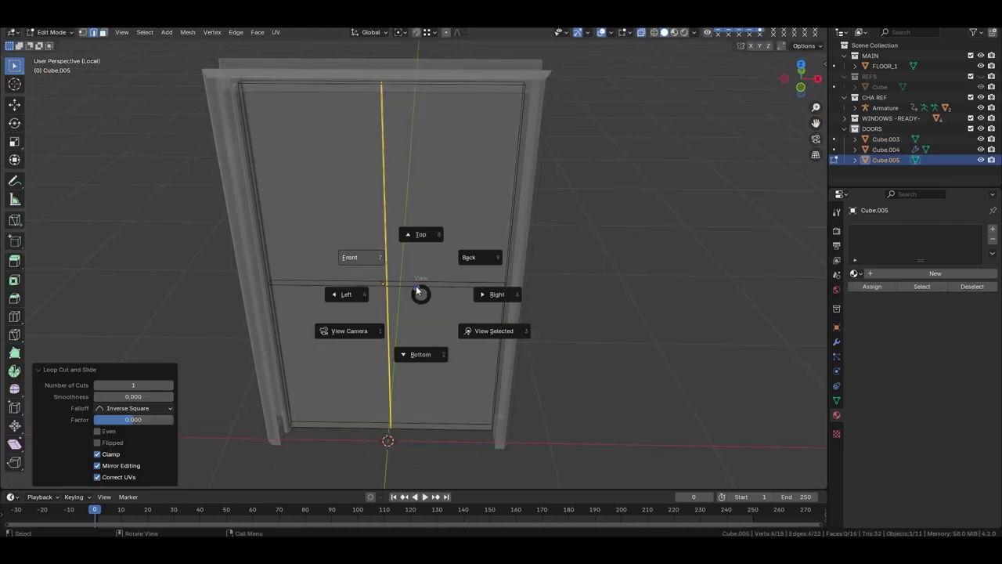
Insert a horizontal edge loop across the door to start dividing it into panels.
{"action": "key", "text": "ctrl+r"}
{"action": "left_click", "coordinate": [480, 318]}
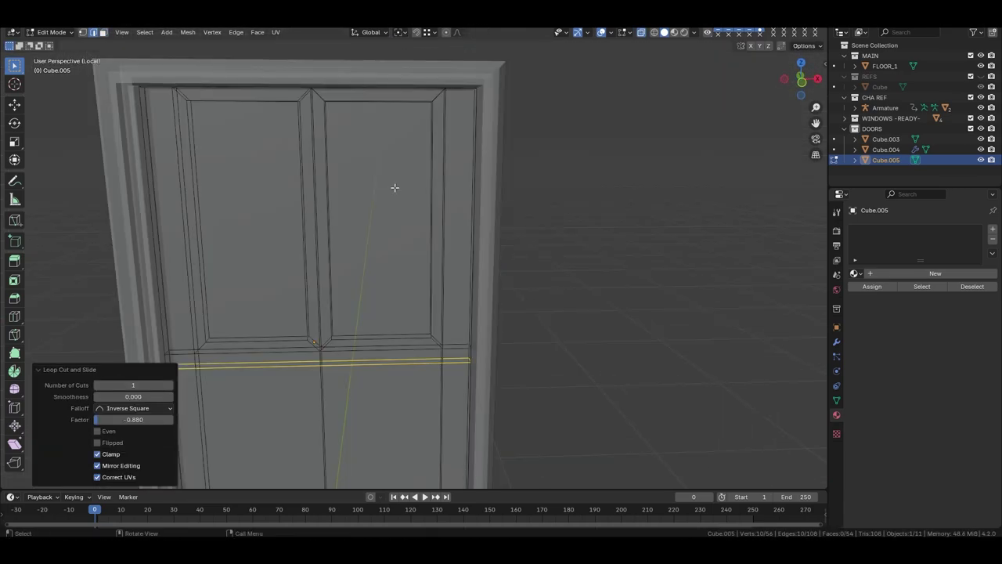
{"action": "key", "text": "ctrl+z"}
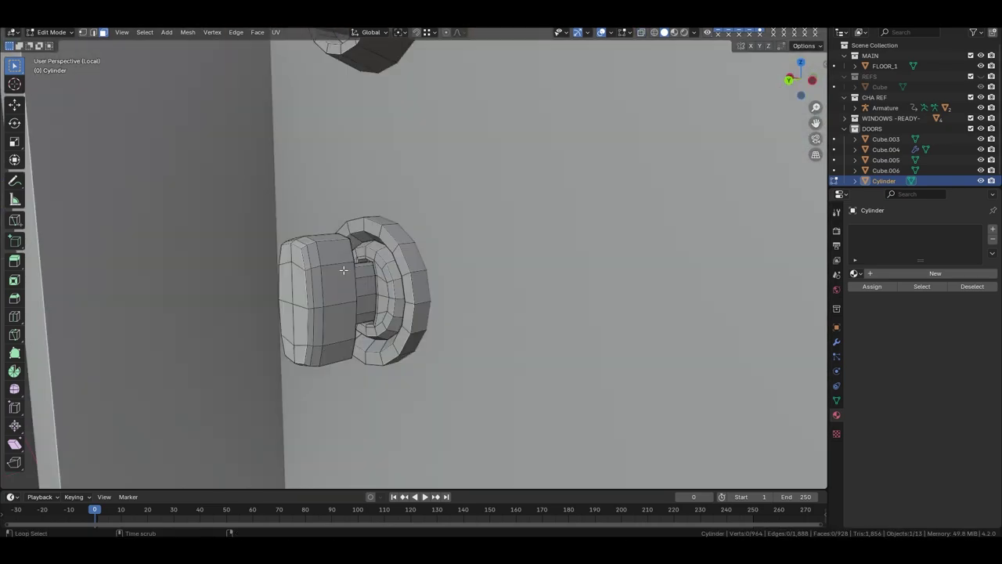
Extrude and scale the rosette's inner ring, then add a cylinder for the keyhole.
{"action": "left_click", "coordinate": [331, 263], "text": "alt"}
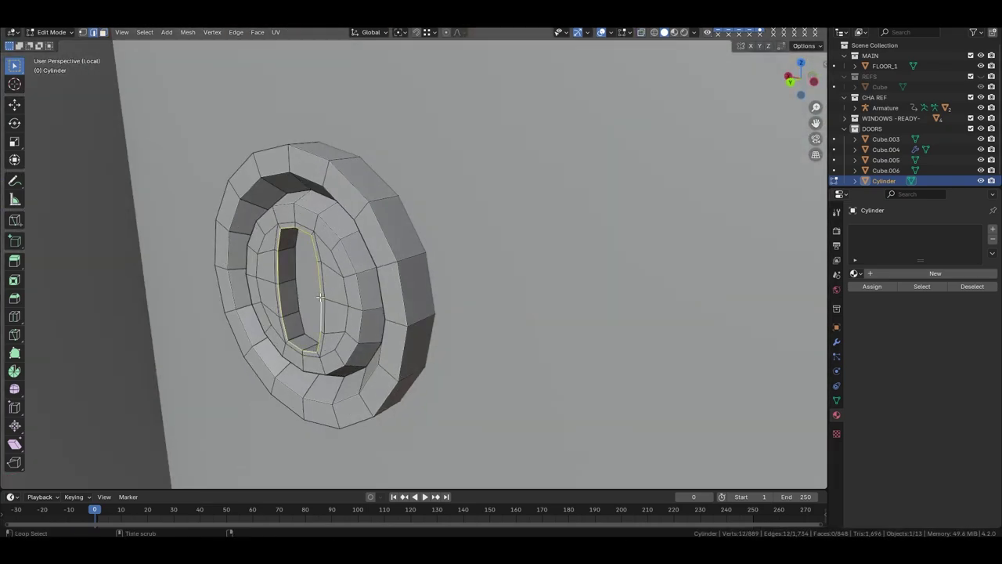
{"action": "key", "text": "e"}
{"action": "key", "text": "s"}
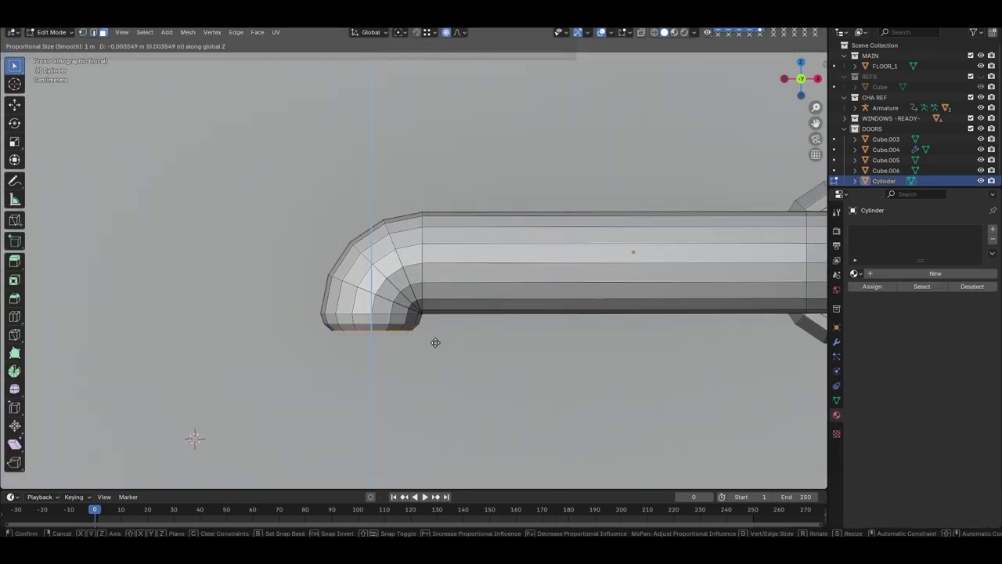
{"action": "right_click", "coordinate": [432, 347]}
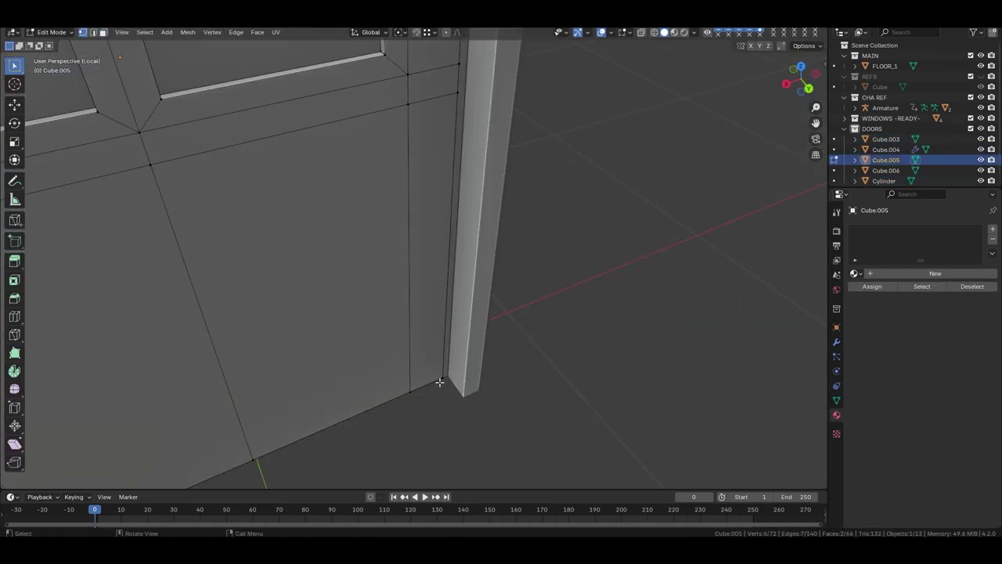
{"action": "key", "text": "shift+a"}
{"action": "left_click", "coordinate": [418, 257]}
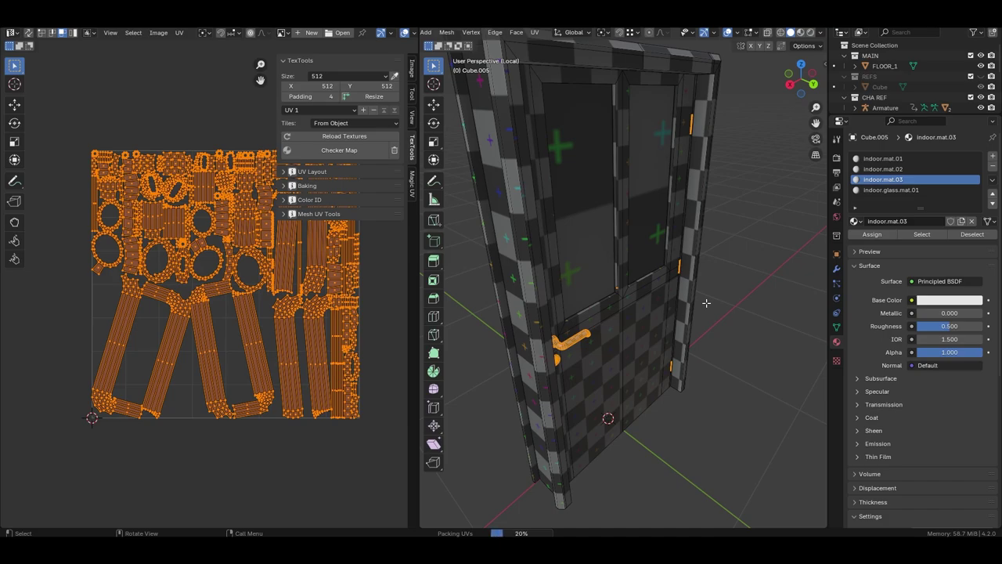
Return to the full house in top view and move the door along X into its wall opening.
{"action": "key", "text": "alt+a"}
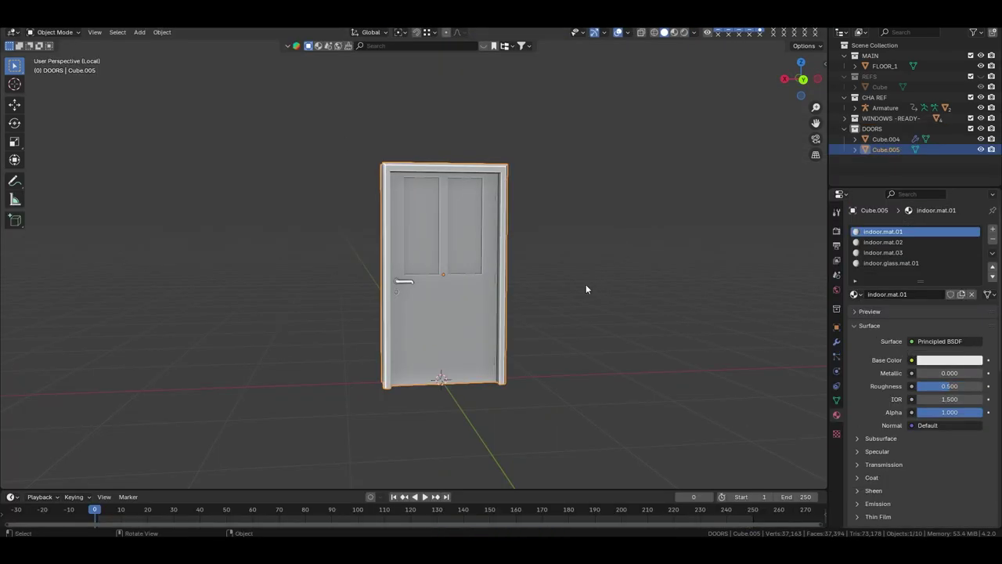
{"action": "key", "text": "KP_Divide"}
{"action": "key", "text": "KP_7"}
{"action": "scroll", "coordinate": [490, 217], "scroll_direction": "up", "scroll_amount": 5}
{"action": "key", "text": "g"}
{"action": "key", "text": "y"}
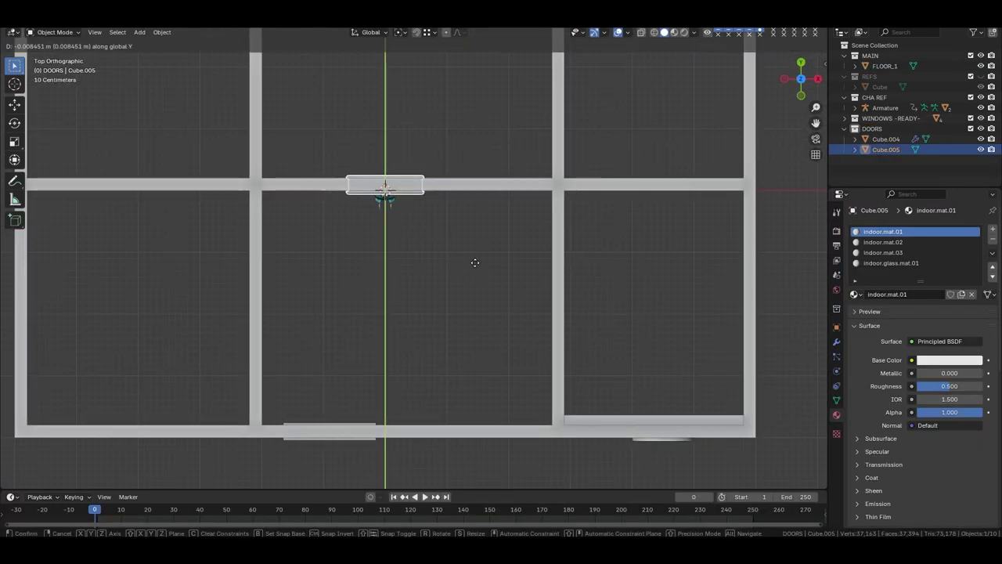
{"action": "key", "text": "ctrl+z"}
{"action": "key", "text": "KP_Decimal"}
{"action": "key", "text": "g"}
{"action": "key", "text": "x"}
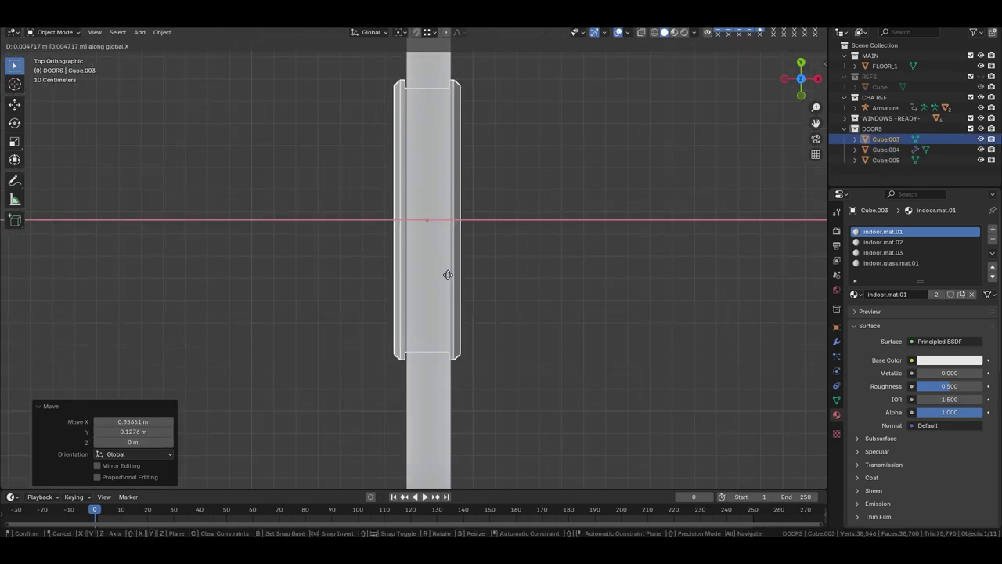
{"action": "left_click", "coordinate": [461, 275]}
{"action": "scroll", "coordinate": [461, 275], "scroll_direction": "down", "scroll_amount": 5}
Duplicate the door and position the copies in the remaining interior wall openings.
{"action": "key", "text": "shift+d"}
{"action": "scroll", "coordinate": [487, 295], "scroll_direction": "up", "scroll_amount": 5}
{"action": "key", "text": "g"}
{"action": "key", "text": "x"}
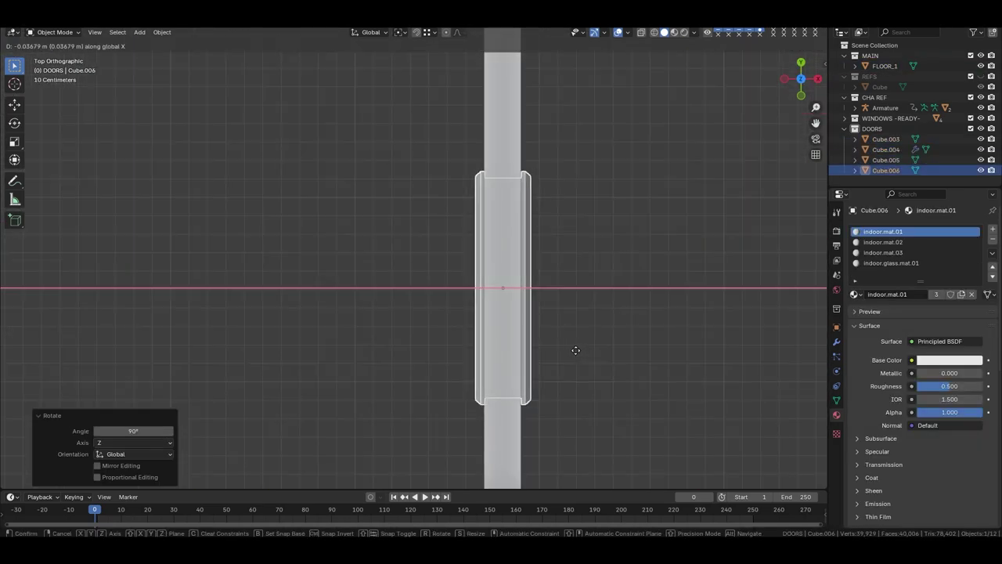
{"action": "scroll", "coordinate": [426, 266], "scroll_direction": "down", "scroll_amount": 5}
{"action": "key", "text": "shift+d"}
{"action": "scroll", "coordinate": [407, 316], "scroll_direction": "up", "scroll_amount": 5}
{"action": "left_click", "coordinate": [498, 314]}
{"action": "key", "text": "shift+d"}
{"action": "scroll", "coordinate": [504, 319], "scroll_direction": "up", "scroll_amount": 5}
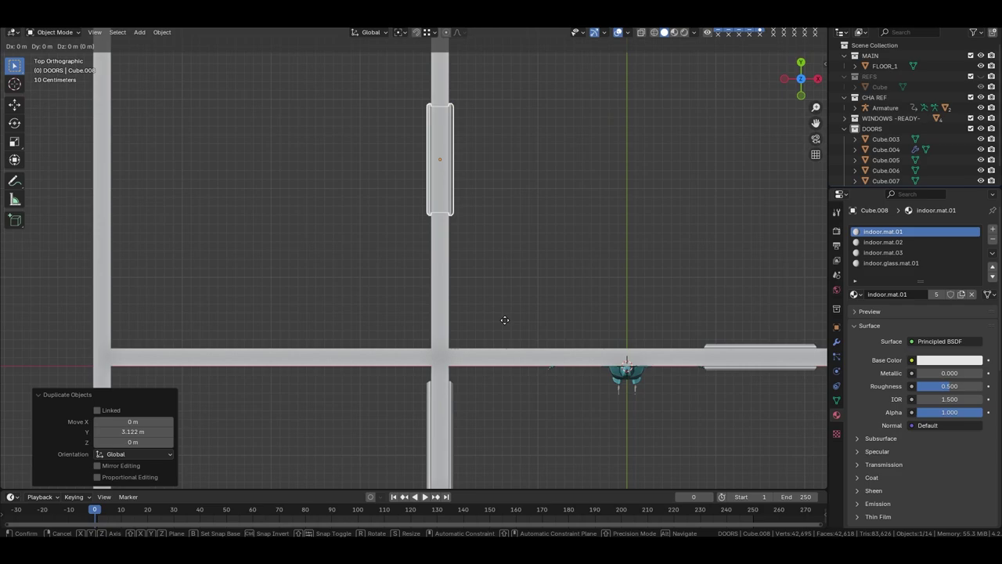
{"action": "key", "text": "ctrl+z"}
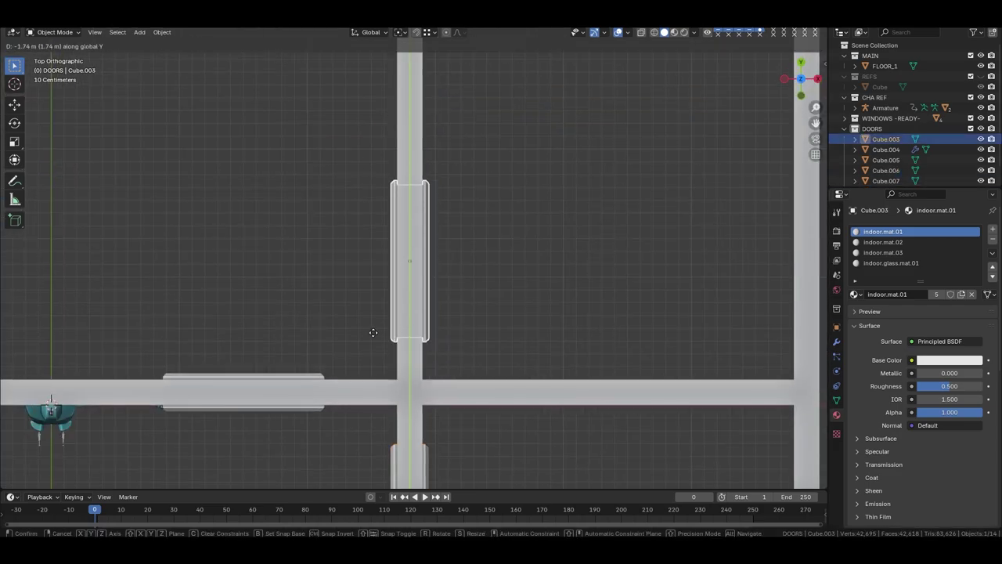
{"action": "scroll", "coordinate": [373, 331], "scroll_direction": "up", "scroll_amount": 3}
{"action": "key", "text": "g"}
{"action": "key", "text": "ctrl+z"}
{"action": "scroll", "coordinate": [383, 320], "scroll_direction": "down", "scroll_amount": 3}
Select the Cube.004 door and save the file.
{"action": "mouse_move", "coordinate": [383, 319]}
{"action": "middle_mouse_down"}
{"action": "mouse_move", "coordinate": [389, 295]}
{"action": "mouse_move", "coordinate": [470, 235]}
{"action": "middle_mouse_up"}
{"action": "scroll", "coordinate": [470, 235], "scroll_direction": "up", "scroll_amount": 5}
{"action": "left_click", "coordinate": [886, 149]}
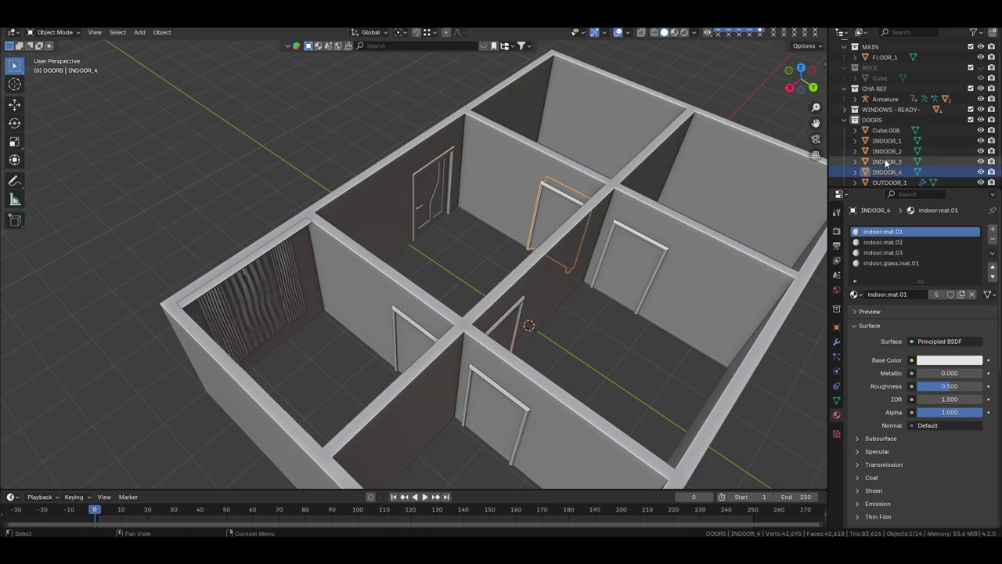
{"action": "key", "text": "ctrl+s"}
{"action": "scroll", "coordinate": [287, 115], "scroll_direction": "down", "scroll_amount": 3}
{"action": "middle_click_drag", "start_coordinate": [287, 115], "coordinate": [392, 238]}
{"action": "scroll", "coordinate": [392, 238], "scroll_direction": "up", "scroll_amount": 3}
{"action": "scroll", "coordinate": [874, 130], "scroll_direction": "up", "scroll_amount": 1}
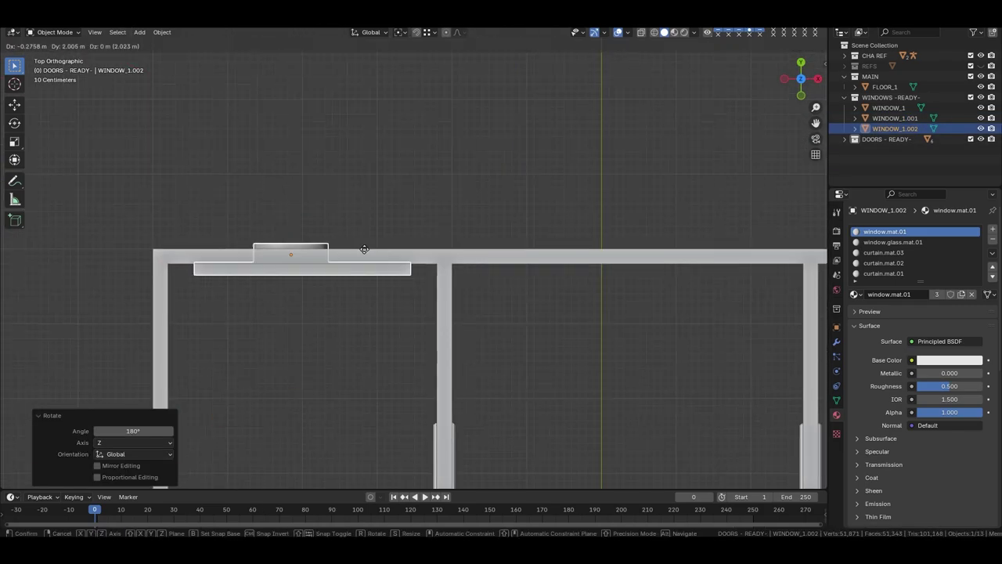
Set the window in its wall opening, then place a copy rotated 90° on Z in the next opening.
{"action": "scroll", "coordinate": [310, 286], "scroll_direction": "down", "scroll_amount": 5}
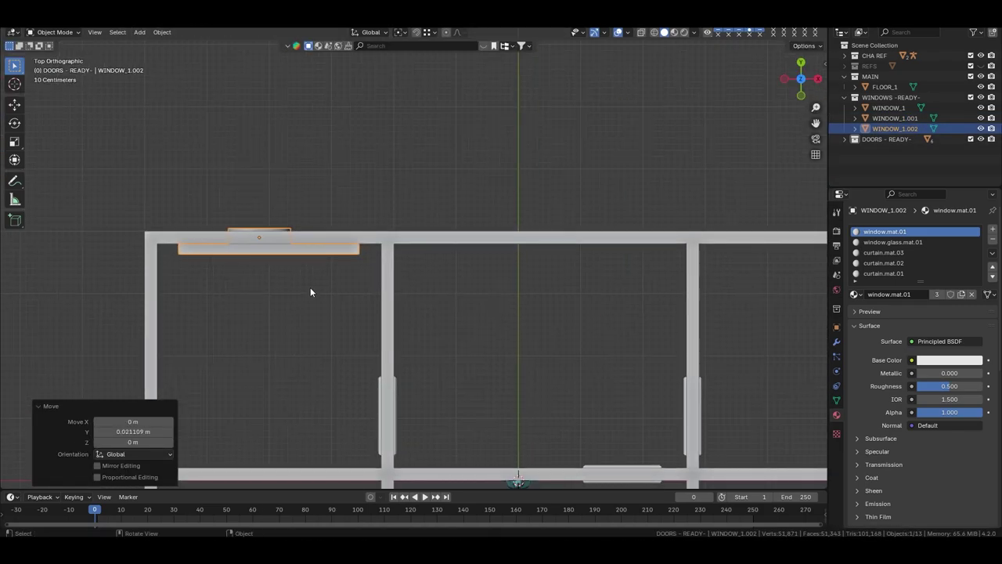
{"action": "left_click", "coordinate": [291, 297]}
{"action": "scroll", "coordinate": [291, 297], "scroll_direction": "up", "scroll_amount": 2}
{"action": "left_click", "coordinate": [547, 306]}
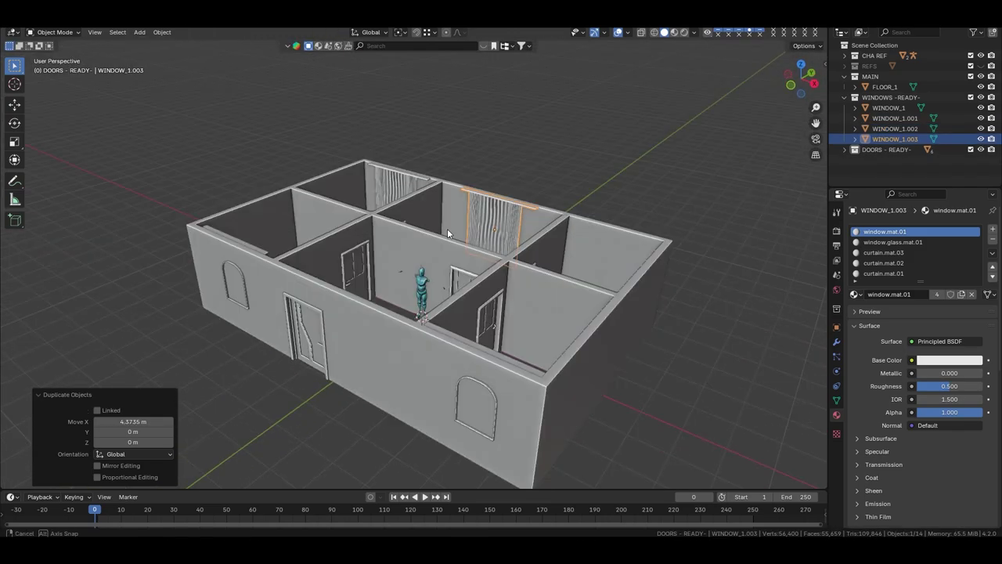
{"action": "key", "text": "shift+d"}
{"action": "type", "text": "rz90"}
{"action": "key", "text": "Return"}
{"action": "key", "text": "g"}
{"action": "left_click", "coordinate": [537, 388]}
{"action": "scroll", "coordinate": [544, 364], "scroll_direction": "down", "scroll_amount": 5}
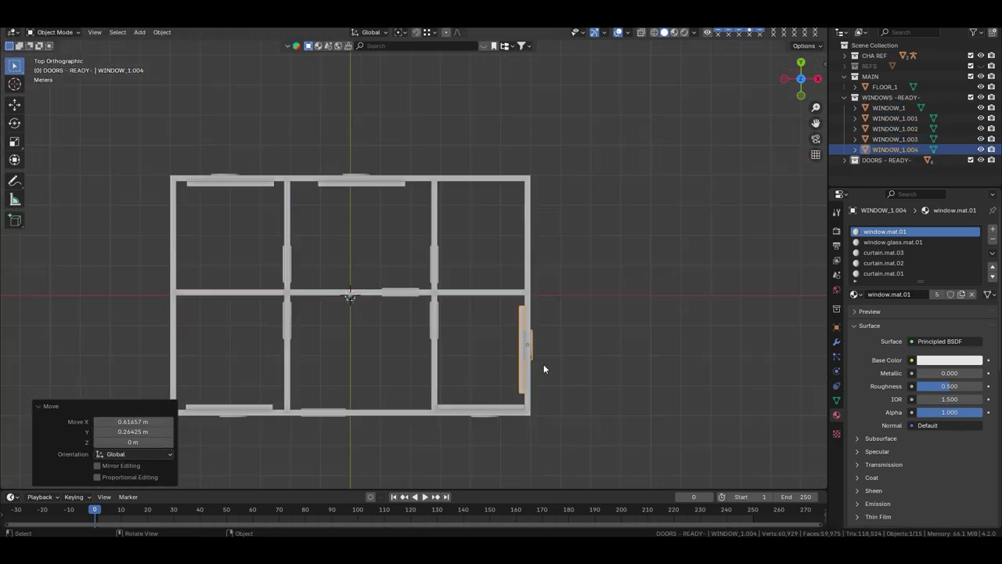
{"action": "scroll", "coordinate": [637, 365], "scroll_direction": "up", "scroll_amount": 3}
Place another window copy, rotated 180° on Z, in the opposite wall opening.
{"action": "key", "text": "shift+d"}
{"action": "type", "text": "rz180"}
{"action": "left_click", "coordinate": [154, 315]}
{"action": "scroll", "coordinate": [635, 266], "scroll_direction": "down", "scroll_amount": 4}
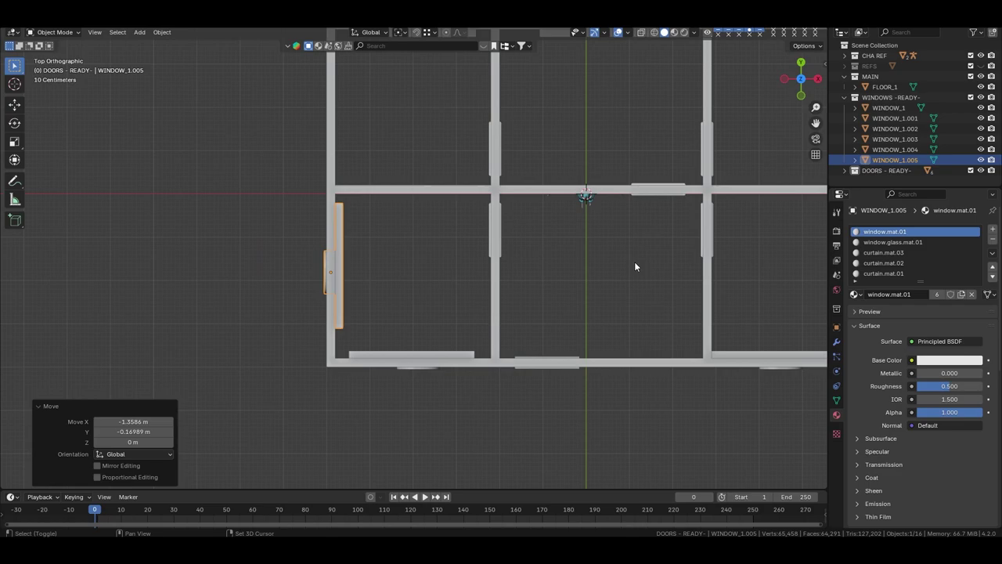
{"action": "scroll", "coordinate": [548, 314], "scroll_direction": "up", "scroll_amount": 4}
{"action": "scroll", "coordinate": [548, 313], "scroll_direction": "down", "scroll_amount": 5}
{"action": "mouse_move", "coordinate": [547, 352]}
{"action": "middle_mouse_down"}
{"action": "mouse_move", "coordinate": [340, 227]}
{"action": "mouse_move", "coordinate": [404, 249]}
{"action": "middle_mouse_up"}
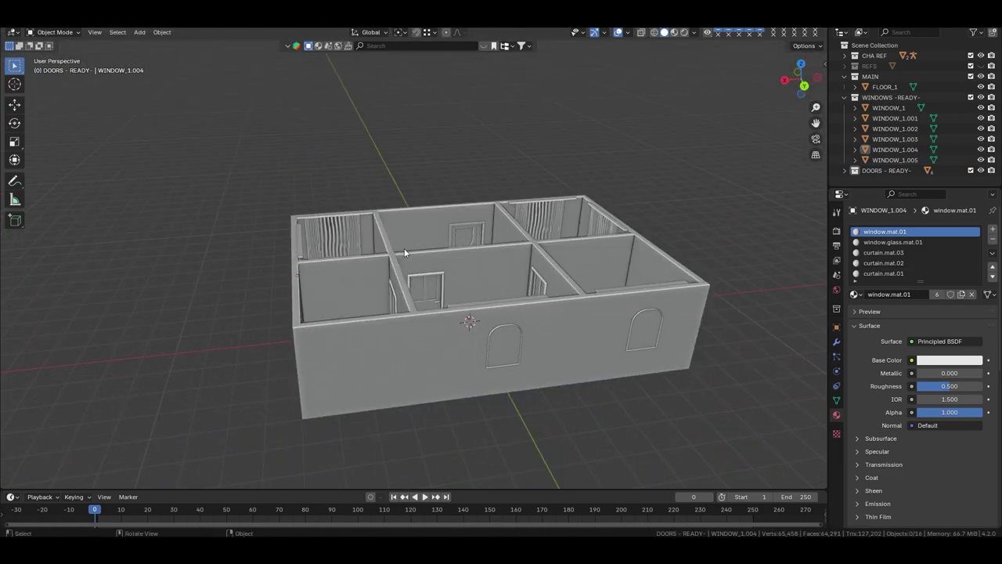
Rename the window in the Outliner and delete the extra window copy.
{"action": "double_click", "coordinate": [894, 117]}
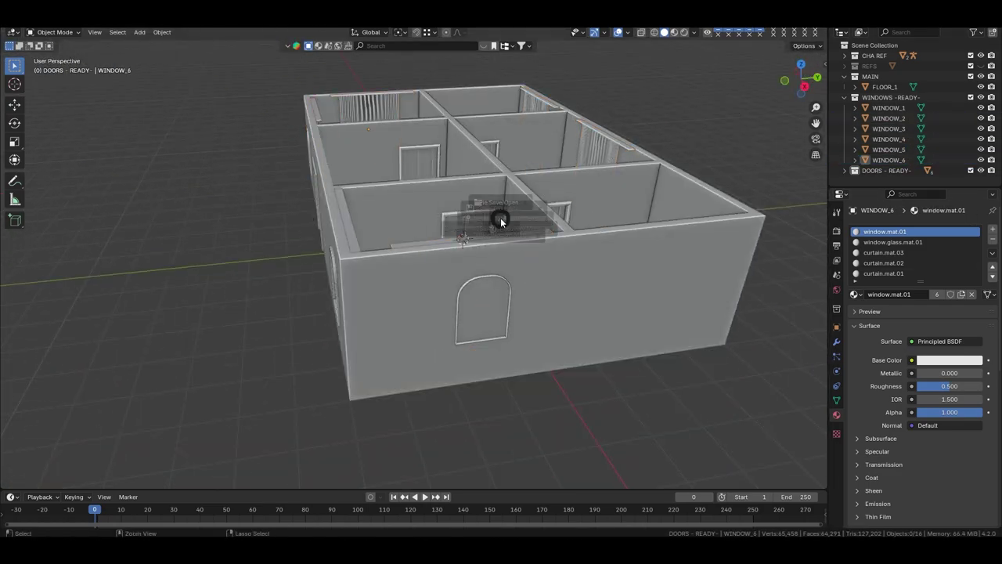
{"action": "left_click", "coordinate": [501, 218]}
{"action": "middle_click_drag", "start_coordinate": [500, 218], "coordinate": [403, 277]}
{"action": "key", "text": "KP_7"}
{"action": "scroll", "coordinate": [478, 318], "scroll_direction": "down", "scroll_amount": 5}
{"action": "middle_click_drag", "start_coordinate": [519, 246], "coordinate": [429, 226]}
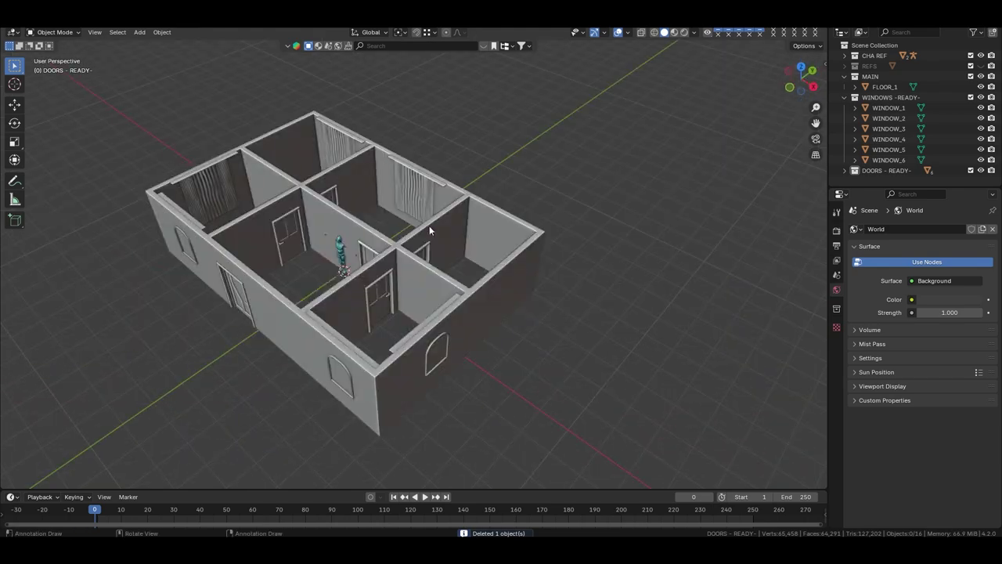
In front view, start a loop cut on the FLOOR_1 walls beside the arched window.
{"action": "left_click", "coordinate": [429, 225]}
{"action": "key", "text": "Tab"}
{"action": "scroll", "coordinate": [429, 225], "scroll_direction": "up", "scroll_amount": 5}
{"action": "key", "text": "KP_1"}
{"action": "key", "text": "ctrl+r"}
{"action": "left_click", "coordinate": [249, 273]}
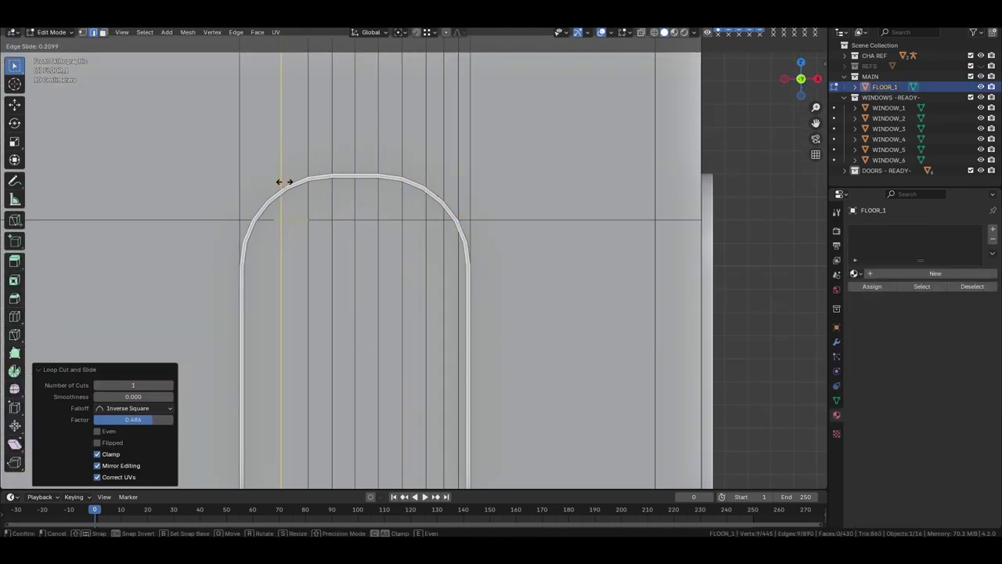
Confirm the loop cut, finish the knife cut around the arch, and select faces along it.
{"action": "left_click", "coordinate": [250, 218]}
{"action": "scroll", "coordinate": [372, 196], "scroll_direction": "up", "scroll_amount": 5}
{"action": "key", "text": "1"}
{"action": "scroll", "coordinate": [451, 226], "scroll_direction": "down", "scroll_amount": 3}
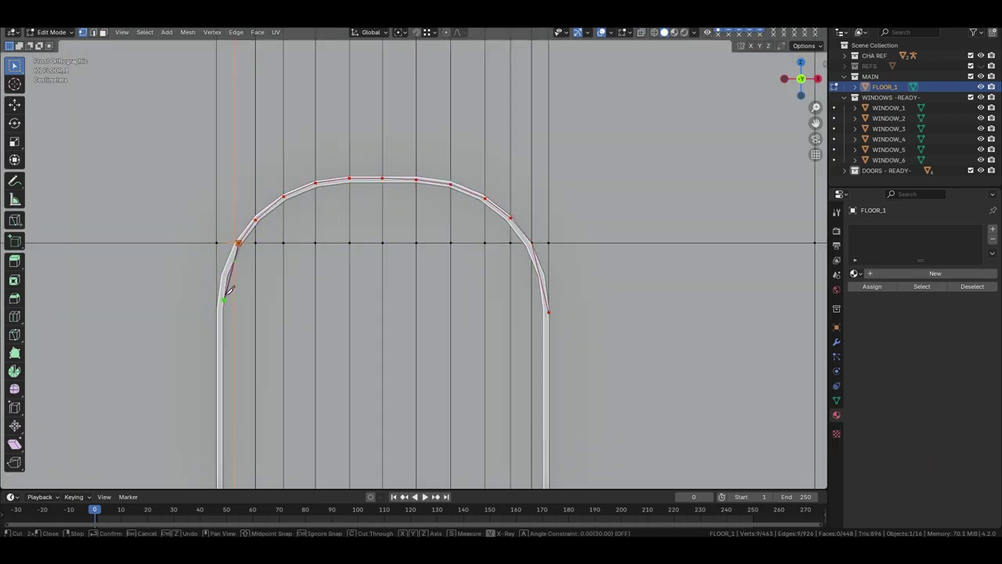
{"action": "key", "text": "Return"}
{"action": "scroll", "coordinate": [300, 290], "scroll_direction": "down", "scroll_amount": 3}
{"action": "key", "text": "3"}
{"action": "scroll", "coordinate": [352, 235], "scroll_direction": "up", "scroll_amount": 2}
{"action": "left_click", "coordinate": [398, 202], "text": "ctrl"}
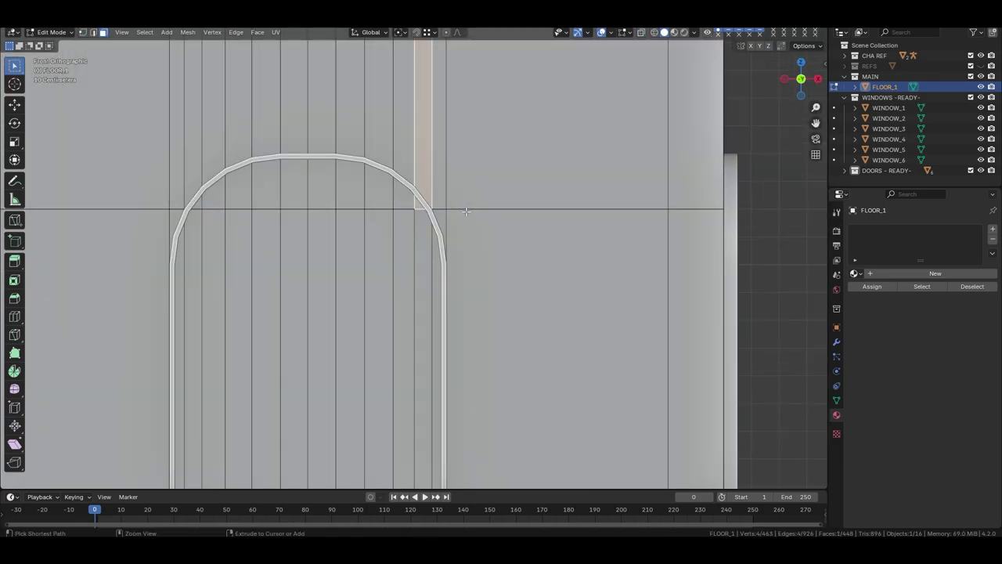
In right side view, add a new edge loop on the wall and slide it into place.
{"action": "middle_click_drag", "start_coordinate": [439, 209], "coordinate": [443, 212]}
{"action": "key", "text": "KP_3"}
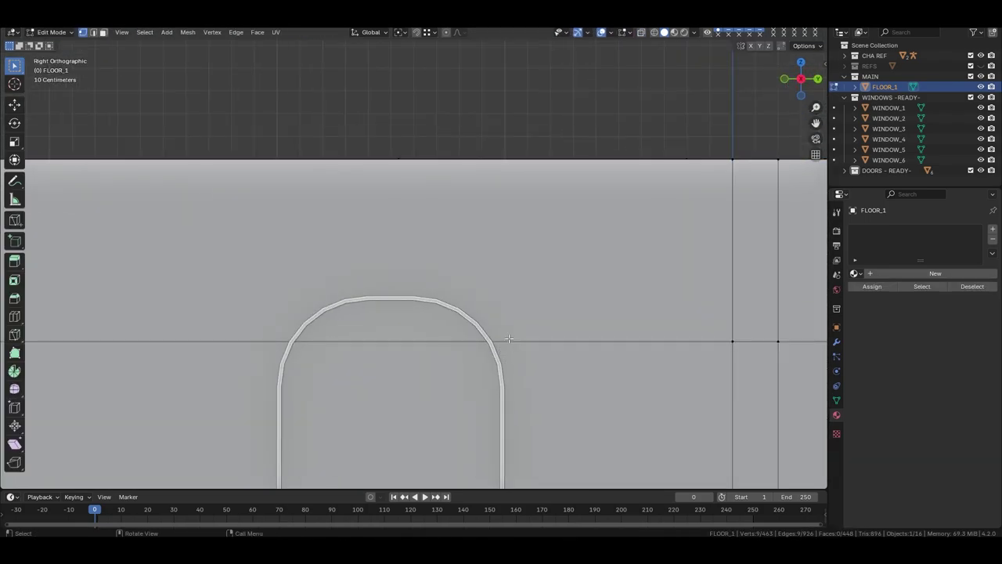
{"action": "key", "text": "ctrl+r"}
{"action": "middle_click_drag", "start_coordinate": [282, 327], "coordinate": [368, 258]}
{"action": "scroll", "coordinate": [375, 249], "scroll_direction": "up", "scroll_amount": 5}
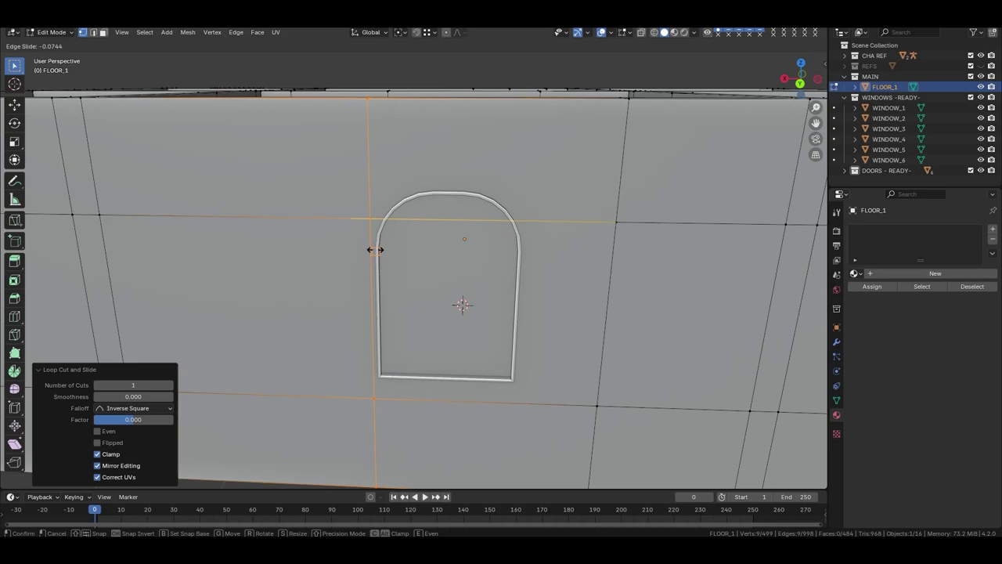
{"action": "scroll", "coordinate": [520, 237], "scroll_direction": "down", "scroll_amount": 3}
{"action": "scroll", "coordinate": [470, 282], "scroll_direction": "up", "scroll_amount": 3}
{"action": "key", "text": "g"}
{"action": "key", "text": "g"}
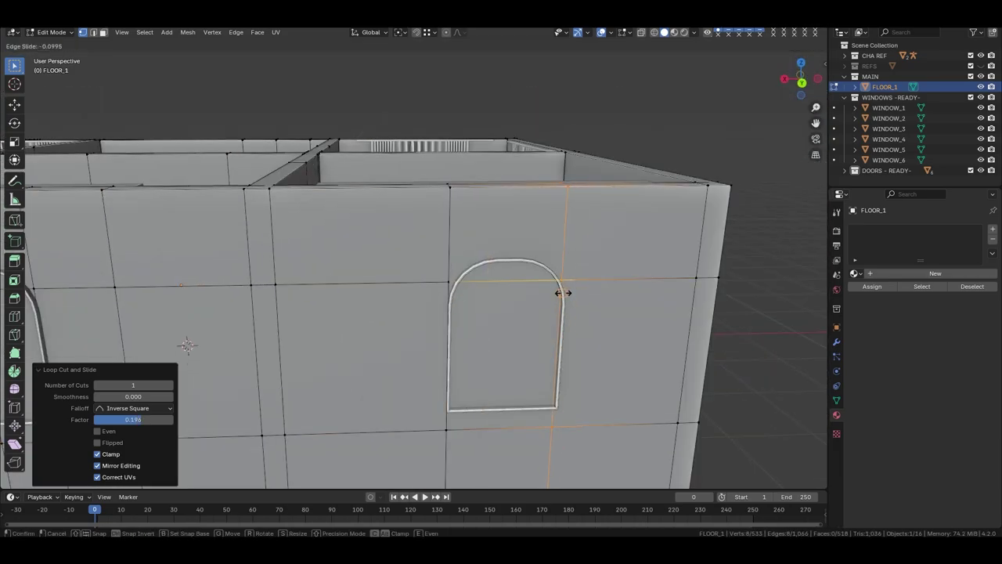
{"action": "left_click", "coordinate": [568, 291]}
{"action": "key", "text": "KP_3"}
Add another loop cut on the wall beside the window.
{"action": "scroll", "coordinate": [589, 285], "scroll_direction": "up", "scroll_amount": 4}
{"action": "mouse_move", "coordinate": [391, 300]}
{"action": "middle_mouse_down"}
{"action": "mouse_move", "coordinate": [671, 273]}
{"action": "mouse_move", "coordinate": [291, 264]}
{"action": "mouse_move", "coordinate": [407, 258]}
{"action": "middle_mouse_up"}
{"action": "key", "text": "KP_3"}
{"action": "key", "text": "ctrl+r"}
{"action": "left_click", "coordinate": [479, 313]}
{"action": "key", "text": "KP_3"}
In front view, raise the arch vertices along Z and select the faces along the arch.
{"action": "key", "text": "grave"}
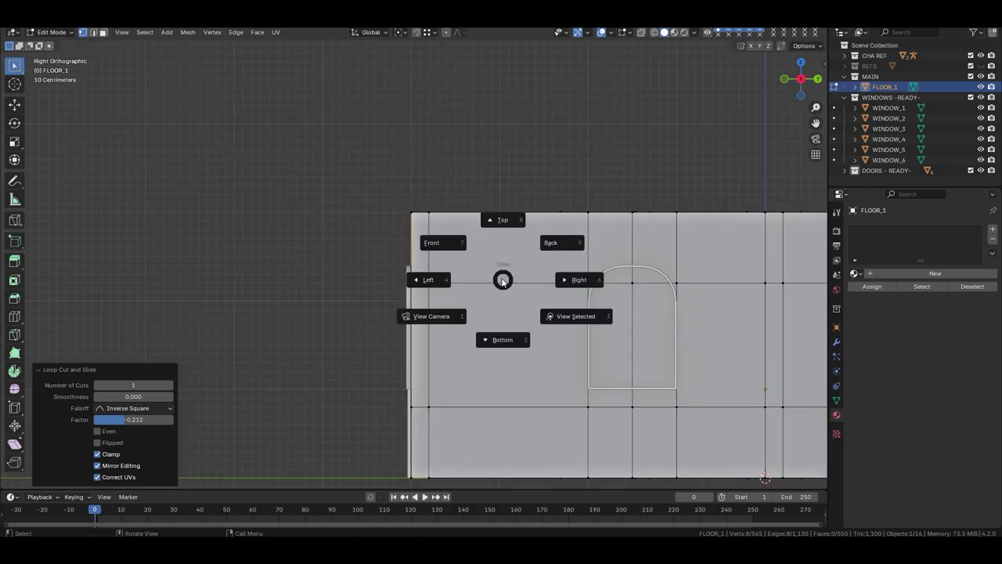
{"action": "left_click", "coordinate": [443, 242]}
{"action": "scroll", "coordinate": [421, 285], "scroll_direction": "down", "scroll_amount": 2}
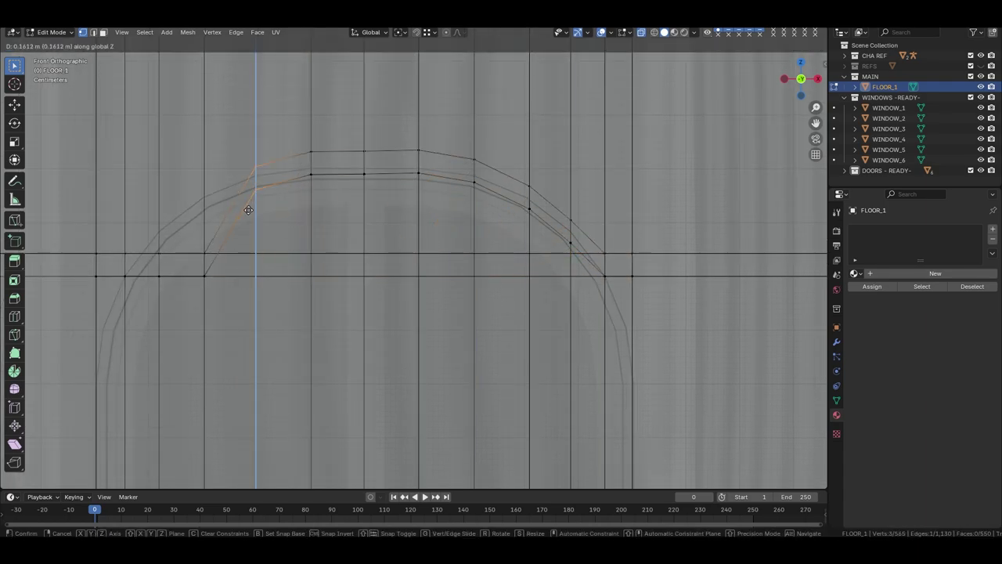
{"action": "left_click", "coordinate": [141, 298]}
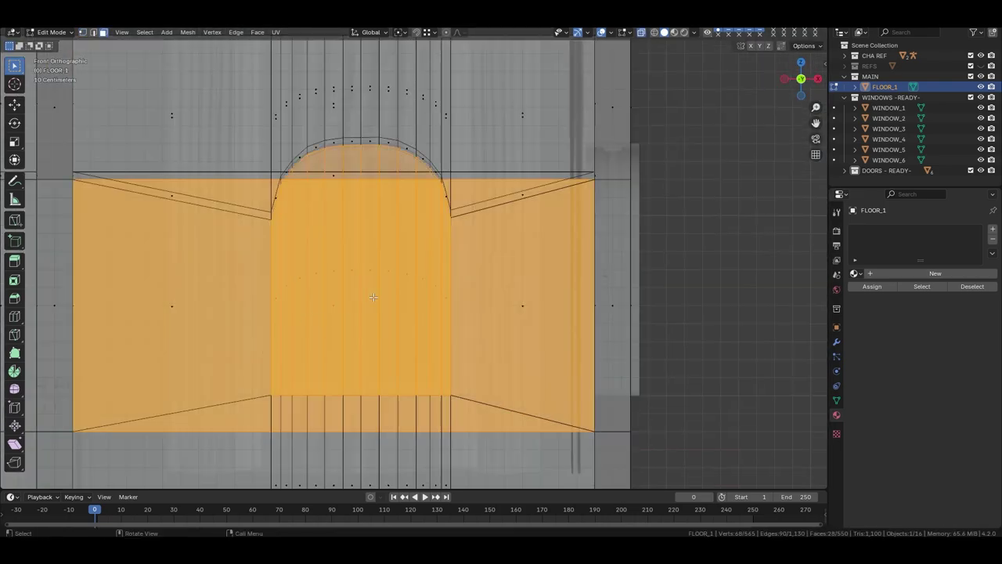
{"action": "left_click", "coordinate": [320, 261], "text": "ctrl"}
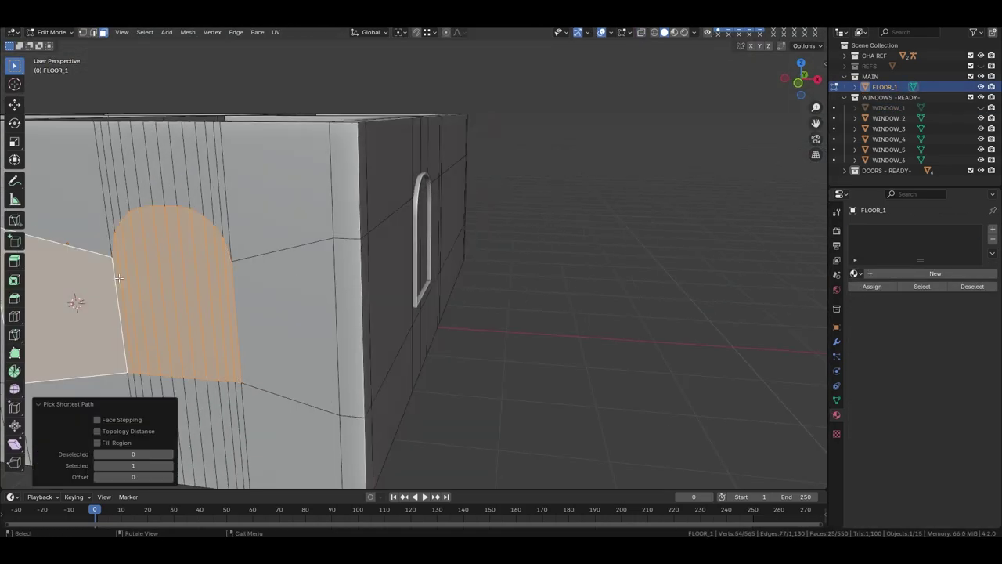
Lower the first arch opening's edges along Z, then select the edge loop around the next arch.
{"action": "left_click", "coordinate": [118, 277], "text": "shift"}
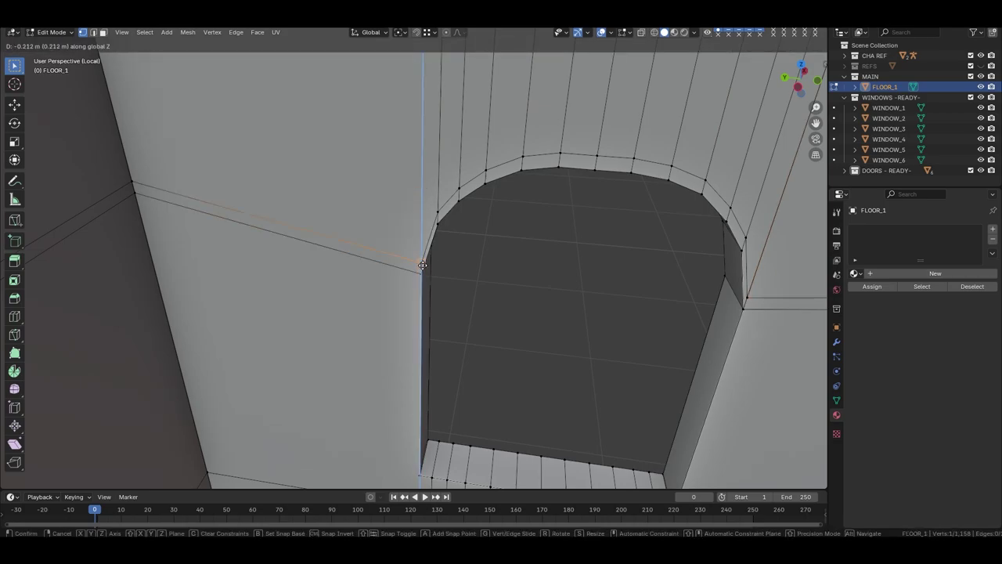
{"action": "left_click", "coordinate": [422, 264]}
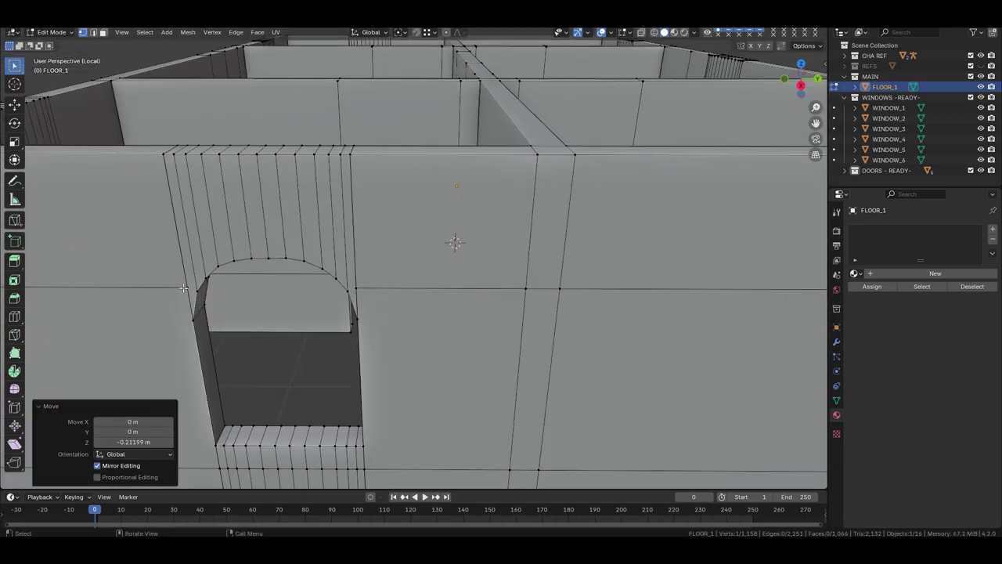
{"action": "scroll", "coordinate": [423, 235], "scroll_direction": "up", "scroll_amount": 5}
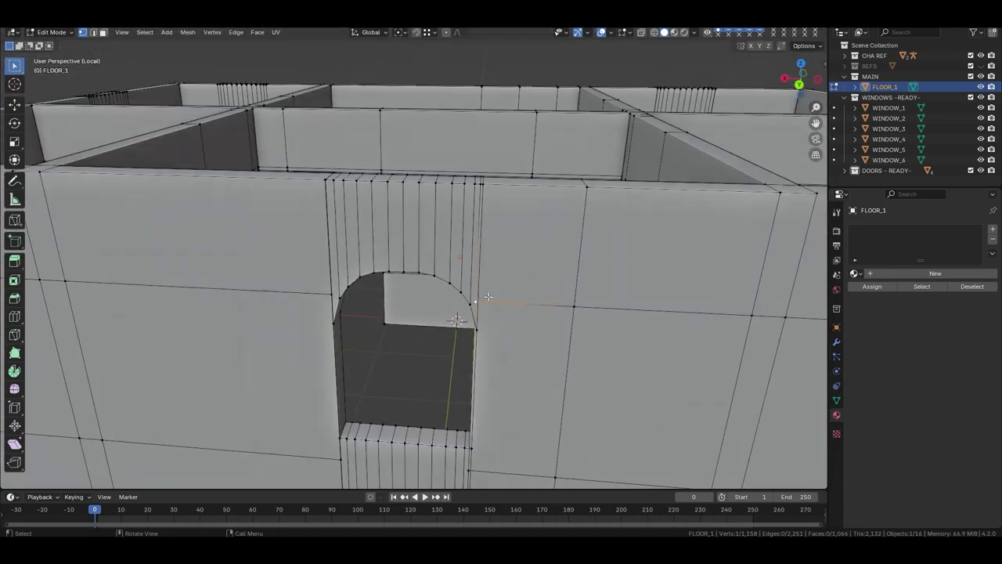
{"action": "key", "text": "2"}
{"action": "left_click", "coordinate": [483, 206], "text": "alt"}
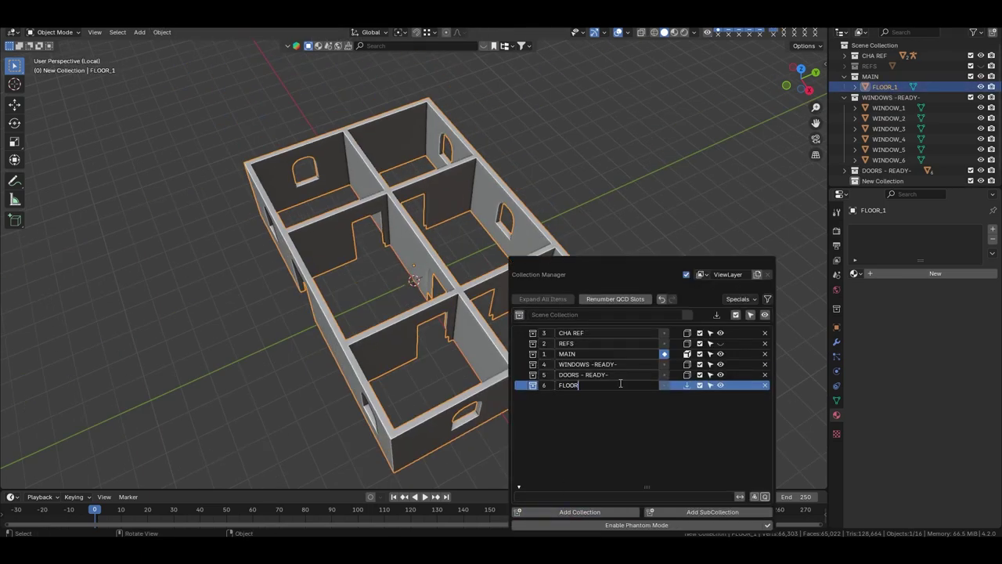
Name the collection FLOOR_1 and create a new material for the floor.
{"action": "type", "text": "_1"}
{"action": "key", "text": "Return"}
{"action": "left_click", "coordinate": [900, 273]}
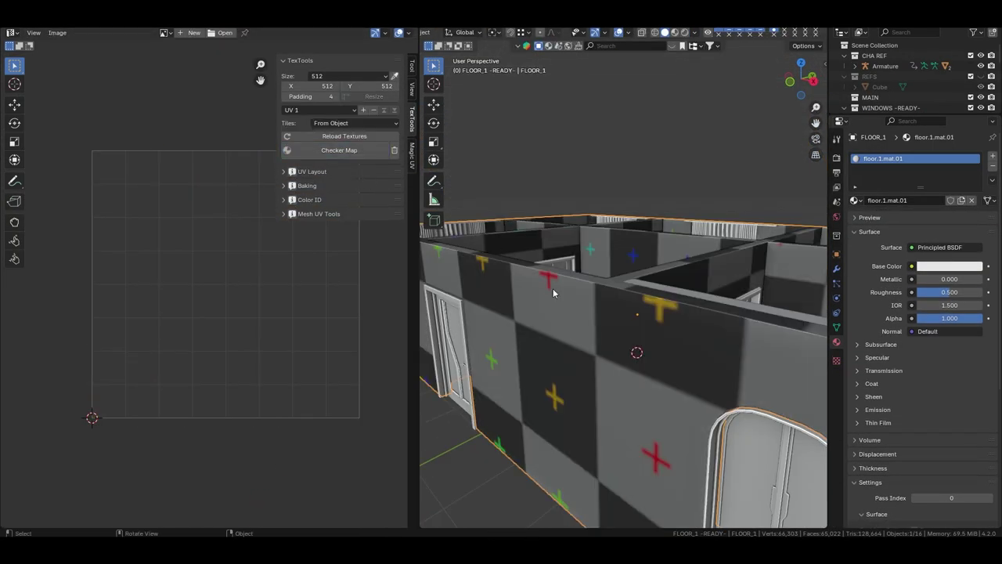
Repack the UV islands and check the checker texture on the walls in Object Mode.
{"action": "key", "text": "ctrl+p"}
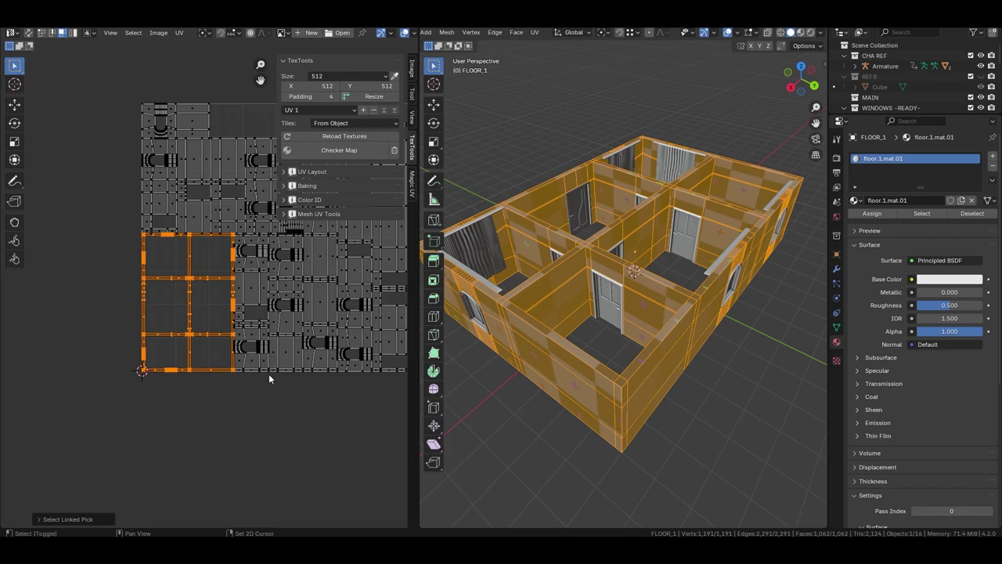
{"action": "key", "text": "Tab"}
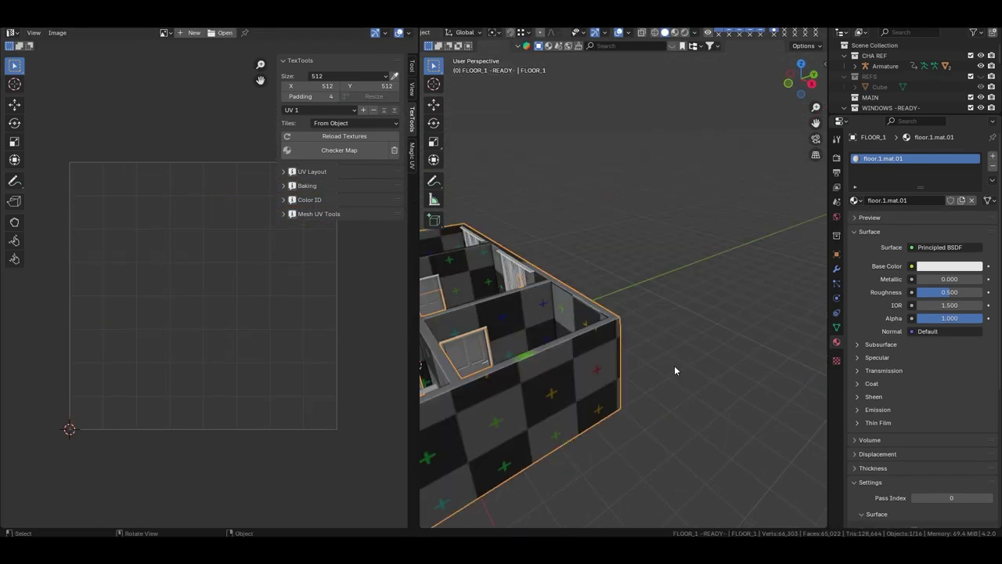
{"action": "middle_click_drag", "start_coordinate": [674, 365], "coordinate": [657, 375]}
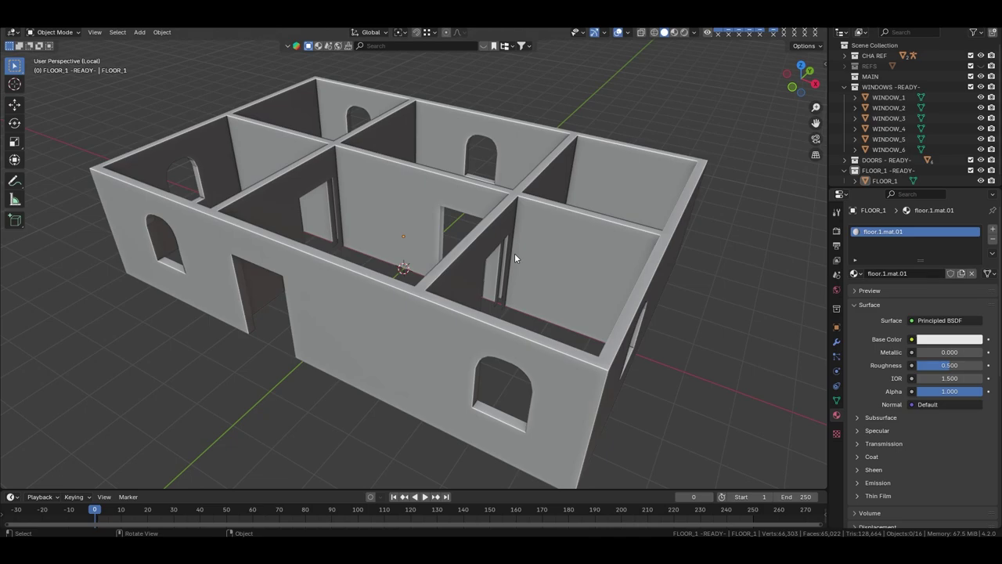
{"action": "middle_click_drag", "start_coordinate": [515, 253], "coordinate": [515, 168]}
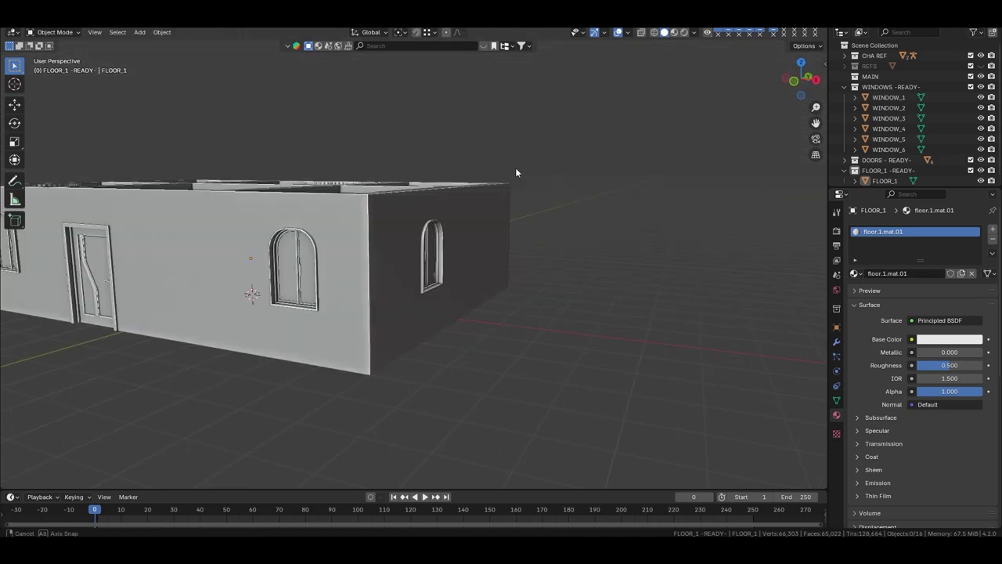
{"action": "scroll", "coordinate": [582, 216], "scroll_direction": "down", "scroll_amount": 4}
{"action": "key", "text": "KP_Divide"}
Select the wireframe roof guide Cube and toggle its edit mode with see-through shading.
{"action": "left_click", "coordinate": [253, 273]}
{"action": "mouse_move", "coordinate": [254, 273]}
{"action": "middle_mouse_down"}
{"action": "mouse_move", "coordinate": [389, 338]}
{"action": "mouse_move", "coordinate": [570, 335]}
{"action": "mouse_move", "coordinate": [433, 296]}
{"action": "middle_mouse_up"}
{"action": "scroll", "coordinate": [570, 335], "scroll_direction": "up", "scroll_amount": 3}
{"action": "key", "text": "alt+z"}
{"action": "key", "text": "Tab"}
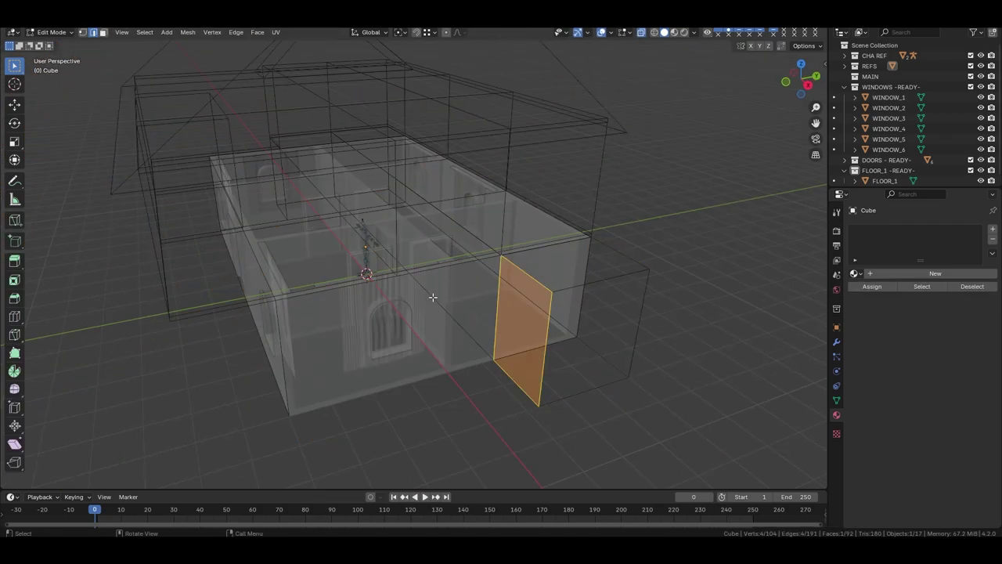
{"action": "key", "text": "Tab"}
{"action": "key", "text": "alt+z"}
Move the guide Cube's selected face along Z to a new height.
{"action": "mouse_move", "coordinate": [360, 283]}
{"action": "middle_mouse_down"}
{"action": "mouse_move", "coordinate": [471, 287]}
{"action": "mouse_move", "coordinate": [433, 347]}
{"action": "mouse_move", "coordinate": [275, 259]}
{"action": "mouse_move", "coordinate": [388, 181]}
{"action": "middle_mouse_up"}
{"action": "scroll", "coordinate": [434, 347], "scroll_direction": "down", "scroll_amount": 3}
{"action": "key", "text": "Tab"}
{"action": "key", "text": "alt+z"}
{"action": "key", "text": "g"}
{"action": "key", "text": "z"}
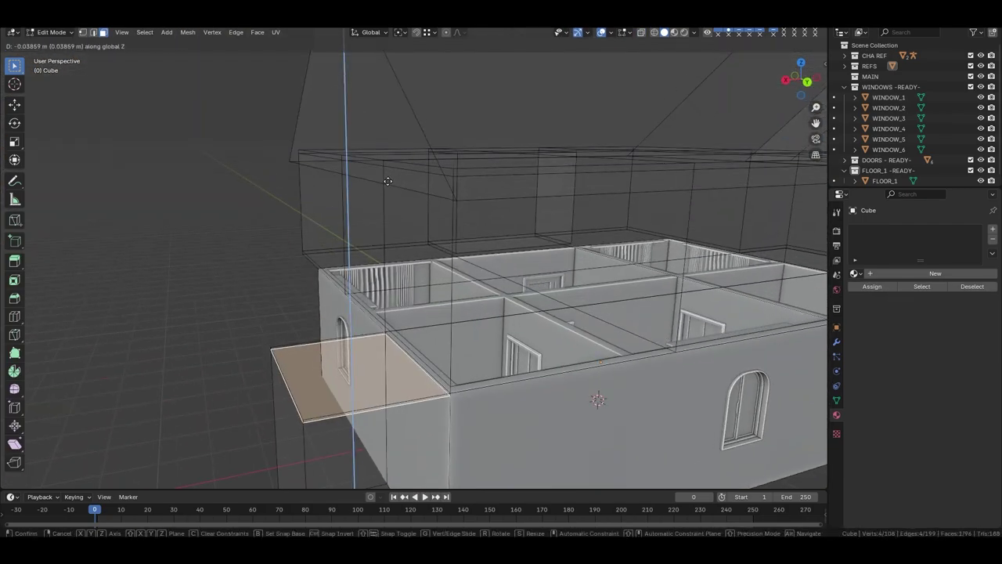
{"action": "left_click", "coordinate": [450, 196]}
{"action": "key", "text": "Tab"}
{"action": "key", "text": "alt+z"}
{"action": "scroll", "coordinate": [450, 195], "scroll_direction": "down", "scroll_amount": 3}
{"action": "scroll", "coordinate": [603, 311], "scroll_direction": "up", "scroll_amount": 2}
{"action": "mouse_move", "coordinate": [720, 208]}
{"action": "middle_mouse_down"}
{"action": "mouse_move", "coordinate": [603, 311]}
{"action": "mouse_move", "coordinate": [455, 283]}
{"action": "middle_mouse_up"}
Add a Ctrl+R edge loop on the FLOOR_1 interior wall, slid toward the wall end.
{"action": "left_click", "coordinate": [455, 282]}
{"action": "key", "text": "Tab"}
{"action": "scroll", "coordinate": [456, 283], "scroll_direction": "up", "scroll_amount": 3}
{"action": "key", "text": "alt+z"}
{"action": "left_click", "coordinate": [457, 422], "text": "ctrl"}
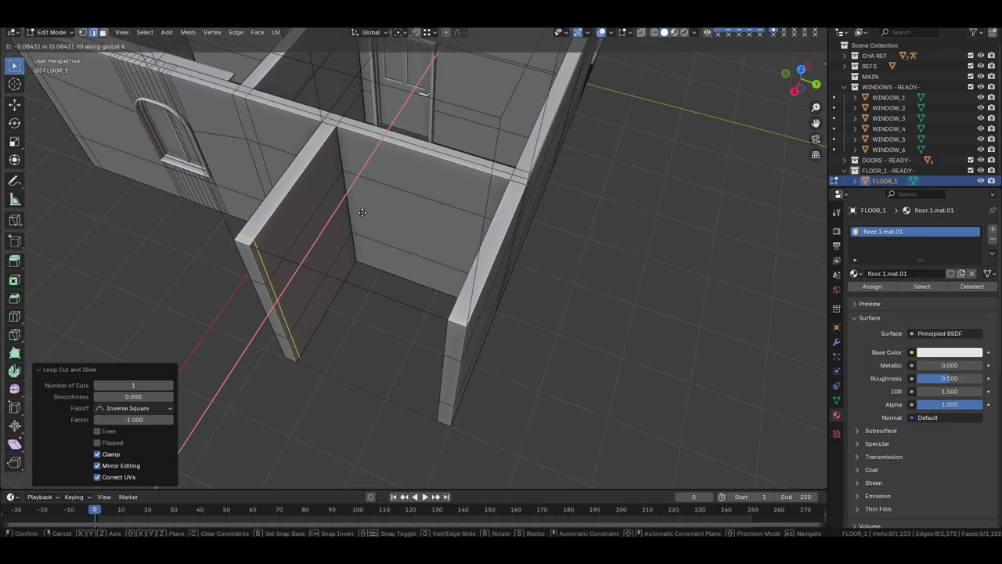
{"action": "key", "text": "ctrl+r"}
{"action": "left_click", "coordinate": [272, 324]}
{"action": "mouse_move", "coordinate": [450, 349]}
{"action": "middle_mouse_down"}
{"action": "mouse_move", "coordinate": [272, 324]}
{"action": "mouse_move", "coordinate": [506, 300]}
{"action": "mouse_move", "coordinate": [230, 272]}
{"action": "mouse_move", "coordinate": [521, 325]}
{"action": "mouse_move", "coordinate": [314, 296]}
{"action": "middle_mouse_up"}
{"action": "left_click", "coordinate": [273, 320]}
{"action": "scroll", "coordinate": [273, 320], "scroll_direction": "down", "scroll_amount": 3}
{"action": "key", "text": "Tab"}
{"action": "key", "text": "alt+z"}
{"action": "scroll", "coordinate": [506, 299], "scroll_direction": "down", "scroll_amount": 3}
Turn on the Face Orientation overlay to check normals, then select WINDOW_5 and the floor walls.
{"action": "key", "text": "Tab"}
{"action": "key", "text": "alt+z"}
{"action": "key", "text": "Tab"}
{"action": "key", "text": "alt+z"}
{"action": "left_click", "coordinate": [626, 32]}
{"action": "left_click", "coordinate": [571, 223]}
{"action": "left_click", "coordinate": [493, 313]}
{"action": "key", "text": "Tab"}
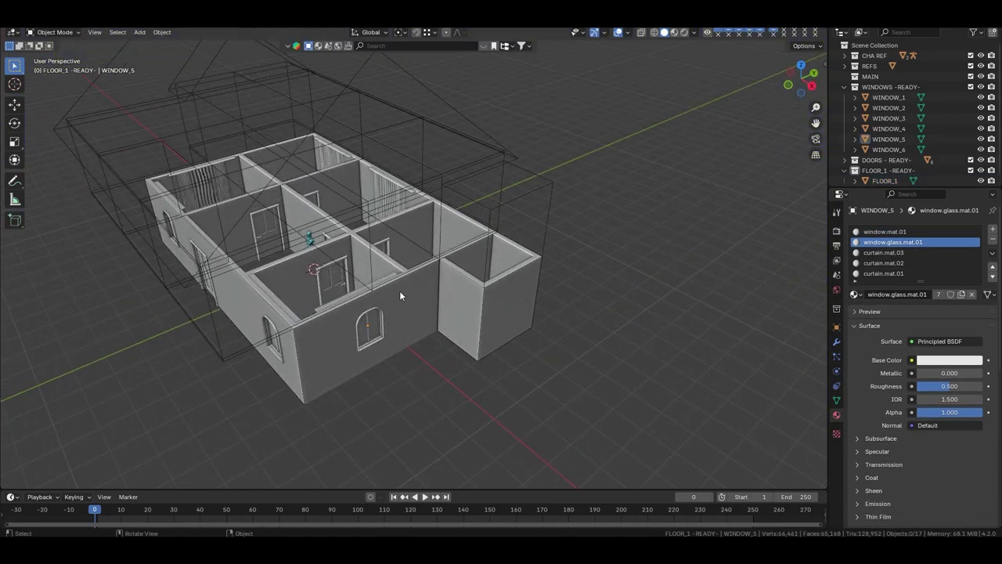
{"action": "left_click", "coordinate": [399, 290]}
Duplicate the first floor with its windows and doors and move the copy straight up.
{"action": "key", "text": "KP_3"}
{"action": "key", "text": "shift+d"}
{"action": "key", "text": "z"}
{"action": "left_click", "coordinate": [371, 102]}
{"action": "key", "text": "g"}
{"action": "key", "text": "z"}
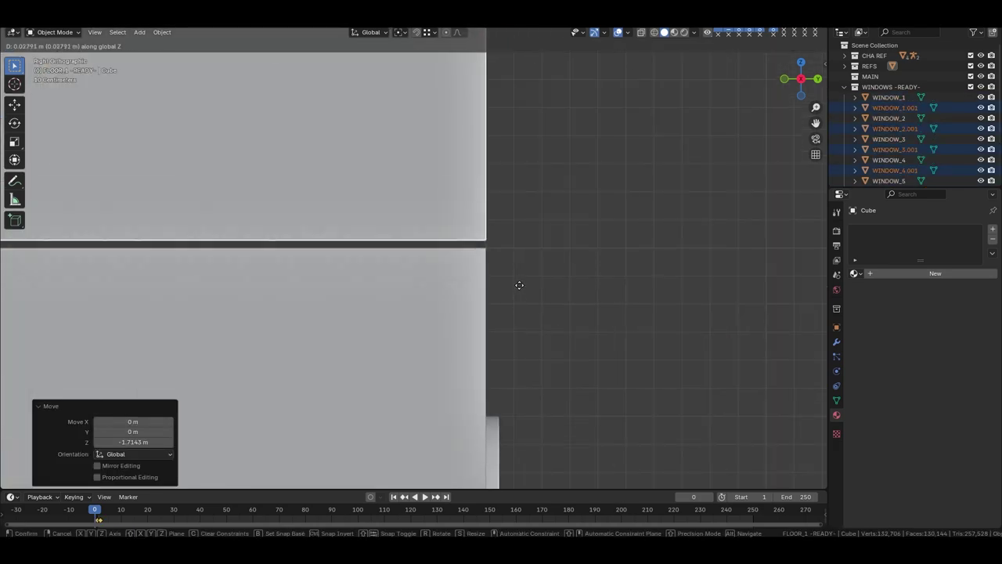
{"action": "scroll", "coordinate": [514, 265], "scroll_direction": "down", "scroll_amount": 5}
Move the duplicated floor into a new collection named FLOOR_2.
{"action": "key", "text": "m"}
{"action": "left_click", "coordinate": [749, 470]}
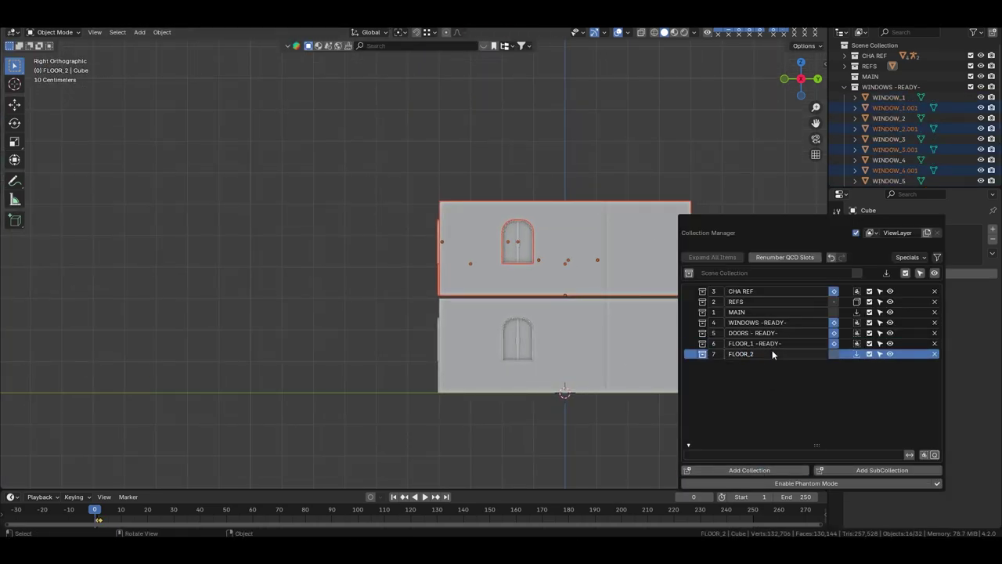
{"action": "key", "text": "Return"}
{"action": "scroll", "coordinate": [930, 111], "scroll_direction": "up", "scroll_amount": 3}
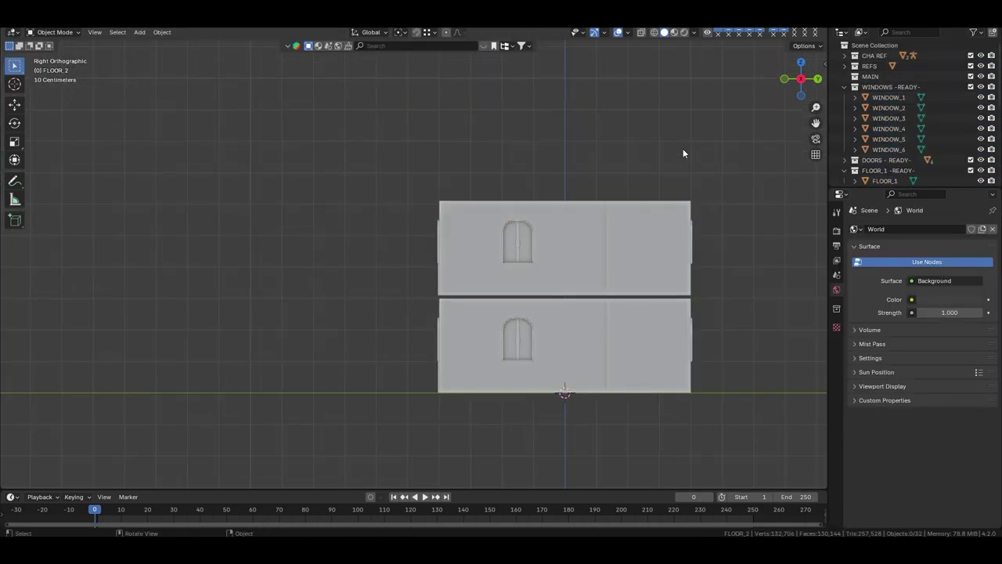
{"action": "middle_click_drag", "start_coordinate": [682, 148], "coordinate": [661, 217]}
Delete the duplicated character rig Armature.001 from the copy.
{"action": "left_click", "coordinate": [892, 129]}
{"action": "key", "text": "Delete"}
{"action": "scroll", "coordinate": [492, 189], "scroll_direction": "up", "scroll_amount": 5}
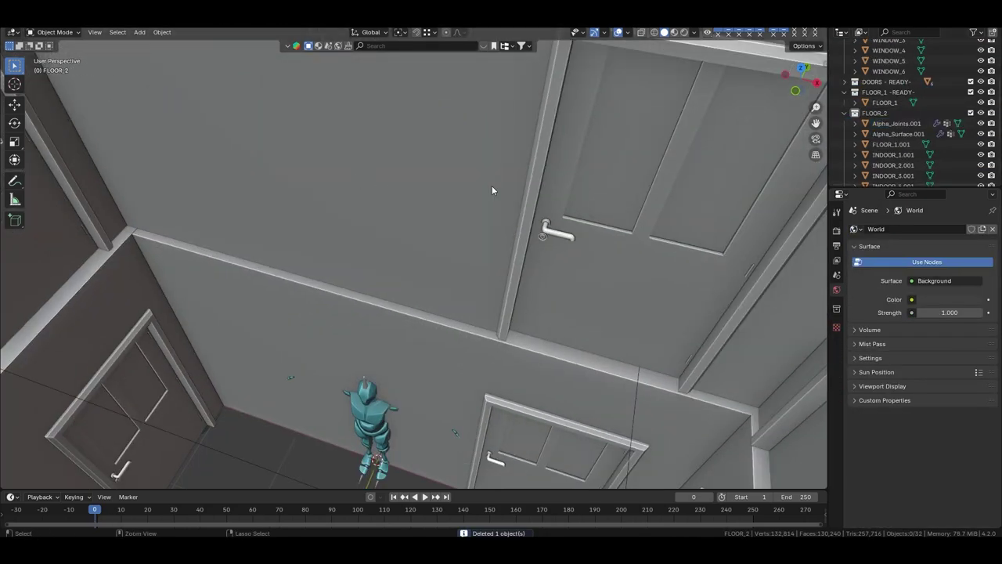
{"action": "left_click", "coordinate": [860, 185]}
{"action": "scroll", "coordinate": [413, 227], "scroll_direction": "down", "scroll_amount": 5}
Select the FLOOR_1.001 walls in side view and inspect their left edge in edit mode.
{"action": "key", "text": "KP_3"}
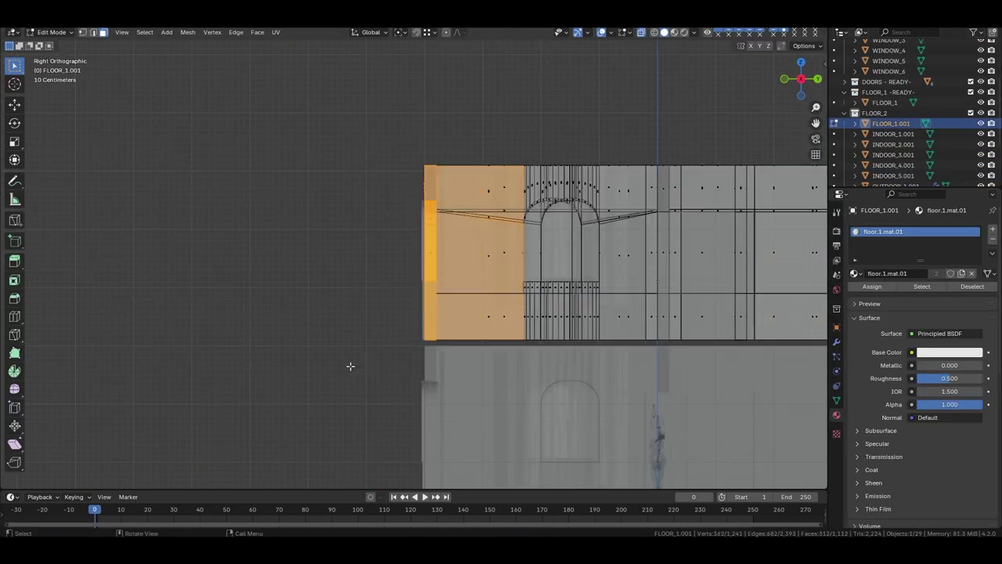
{"action": "left_click", "coordinate": [424, 256]}
{"action": "key", "text": "Tab"}
{"action": "left_click", "coordinate": [424, 278]}
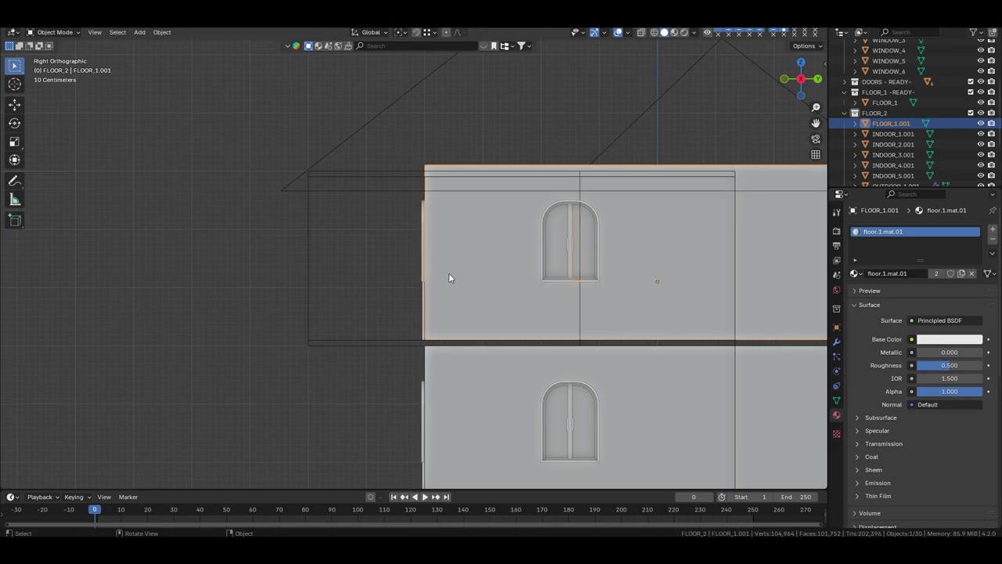
{"action": "mouse_move", "coordinate": [304, 342]}
{"action": "middle_mouse_down"}
{"action": "mouse_move", "coordinate": [284, 253]}
{"action": "mouse_move", "coordinate": [353, 303]}
{"action": "middle_mouse_up"}
{"action": "key", "text": "Tab"}
{"action": "scroll", "coordinate": [354, 304], "scroll_direction": "up", "scroll_amount": 5}
Extend the narrow upper-floor wall face 0.7 m, remove unwanted vertices, and save the file.
{"action": "key", "text": "Tab"}
{"action": "left_click", "coordinate": [457, 368]}
{"action": "key", "text": "alt+z"}
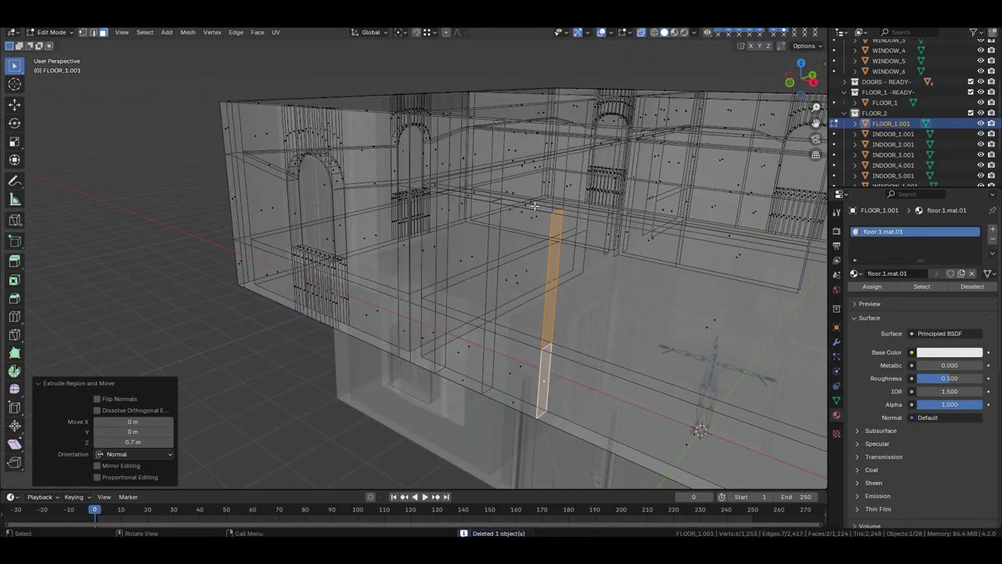
{"action": "middle_click_drag", "start_coordinate": [479, 313], "coordinate": [511, 207]}
{"action": "left_click", "coordinate": [511, 206]}
{"action": "key", "text": "Escape"}
{"action": "key", "text": "a"}
{"action": "key", "text": "Tab"}
{"action": "key", "text": "alt+z"}
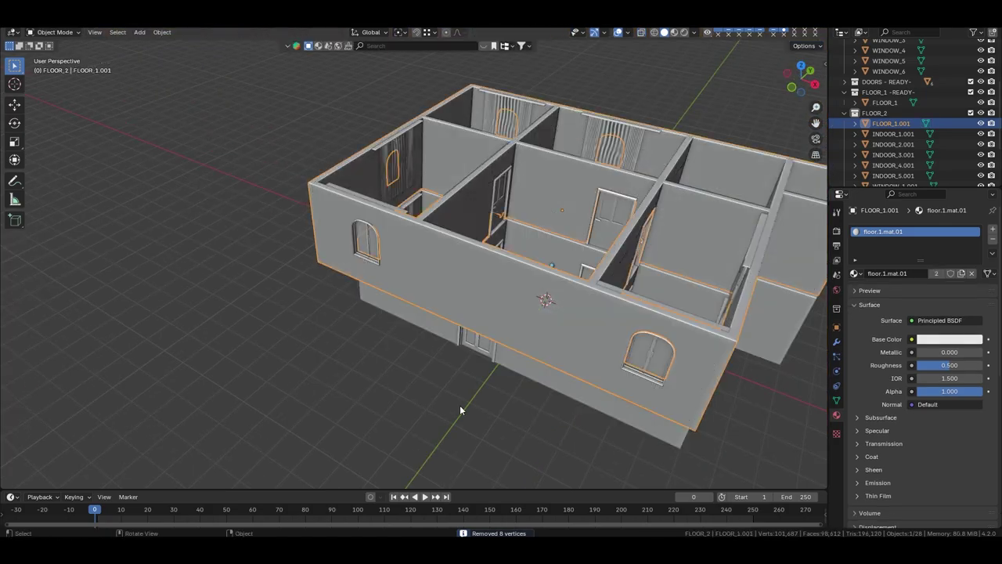
{"action": "middle_click_drag", "start_coordinate": [461, 407], "coordinate": [593, 313]}
{"action": "key", "text": "ctrl+s"}
{"action": "mouse_move", "coordinate": [462, 310]}
{"action": "middle_mouse_down"}
{"action": "mouse_move", "coordinate": [539, 326]}
{"action": "mouse_move", "coordinate": [488, 246]}
{"action": "mouse_move", "coordinate": [539, 277]}
{"action": "mouse_move", "coordinate": [501, 365]}
{"action": "mouse_move", "coordinate": [545, 269]}
{"action": "mouse_move", "coordinate": [469, 305]}
{"action": "mouse_move", "coordinate": [460, 298]}
{"action": "mouse_move", "coordinate": [488, 369]}
{"action": "middle_mouse_up"}
Separate part of the upper floor mesh into its own object and convert it to a curve.
{"action": "key", "text": "Tab"}
{"action": "scroll", "coordinate": [476, 314], "scroll_direction": "down", "scroll_amount": 5}
{"action": "key", "text": "p"}
{"action": "key", "text": "Tab"}
{"action": "scroll", "coordinate": [476, 313], "scroll_direction": "up", "scroll_amount": 5}
{"action": "right_click", "coordinate": [438, 317]}
{"action": "left_click", "coordinate": [507, 337]}
Delete the separated FLOOR_1.002 piece.
{"action": "key", "text": "KP_3"}
{"action": "key", "text": "g"}
{"action": "key", "text": "z"}
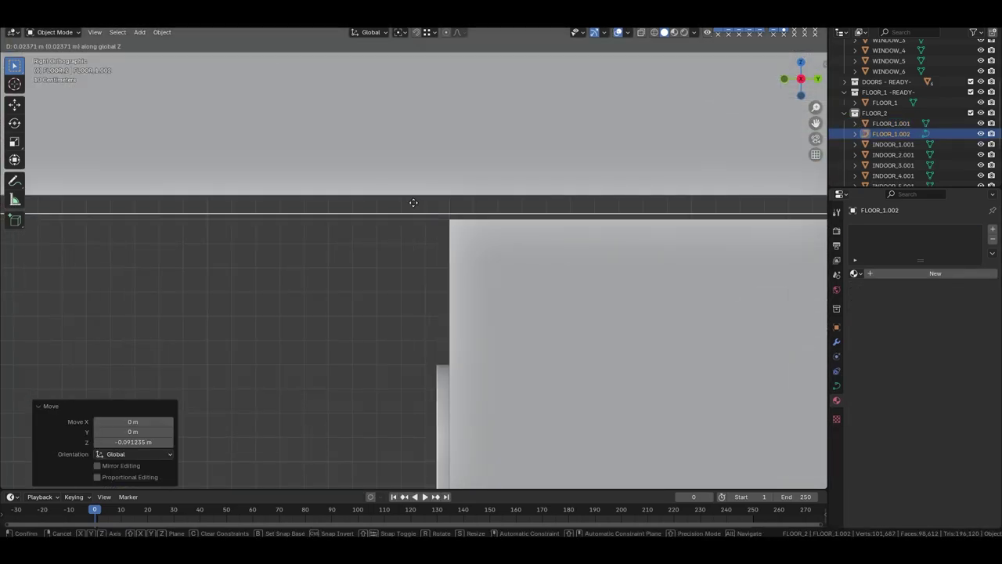
{"action": "key", "text": "Escape"}
{"action": "key", "text": "Delete"}
{"action": "middle_click_drag", "start_coordinate": [413, 197], "coordinate": [622, 245]}
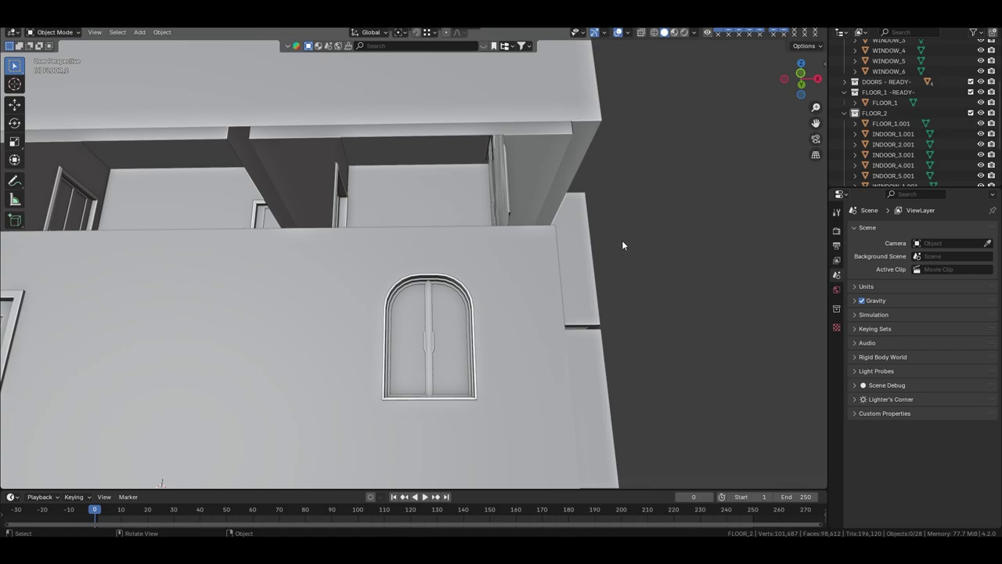
Put FLOOR_1.002 into Edit Mode with all vertices selected, seen from a side view.
{"action": "left_click", "coordinate": [469, 337]}
{"action": "key", "text": "Tab"}
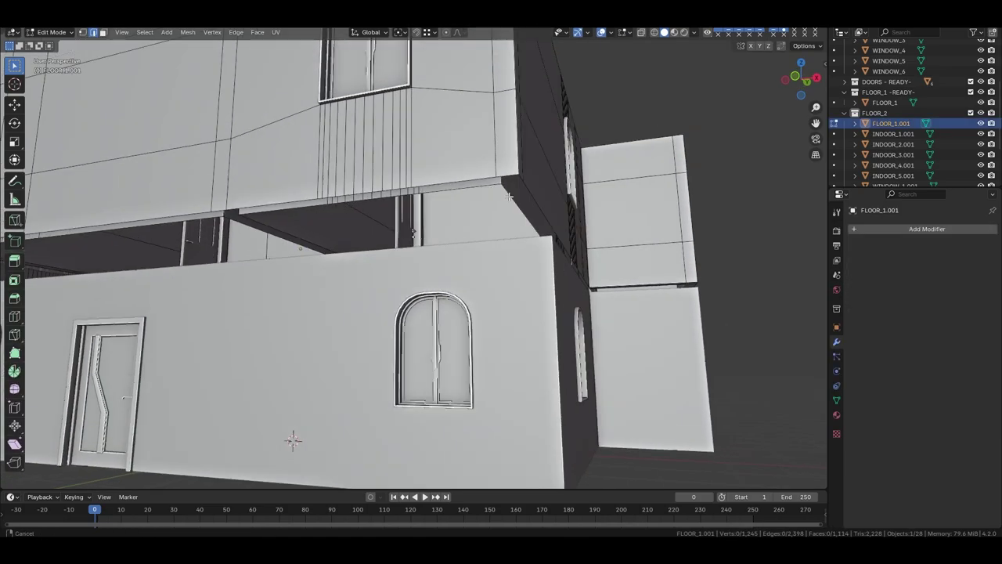
{"action": "scroll", "coordinate": [352, 376], "scroll_direction": "down", "scroll_amount": 3}
{"action": "mouse_move", "coordinate": [409, 320]}
{"action": "middle_mouse_down"}
{"action": "mouse_move", "coordinate": [476, 295]}
{"action": "mouse_move", "coordinate": [352, 314]}
{"action": "middle_mouse_up"}
{"action": "scroll", "coordinate": [352, 314], "scroll_direction": "down", "scroll_amount": 3}
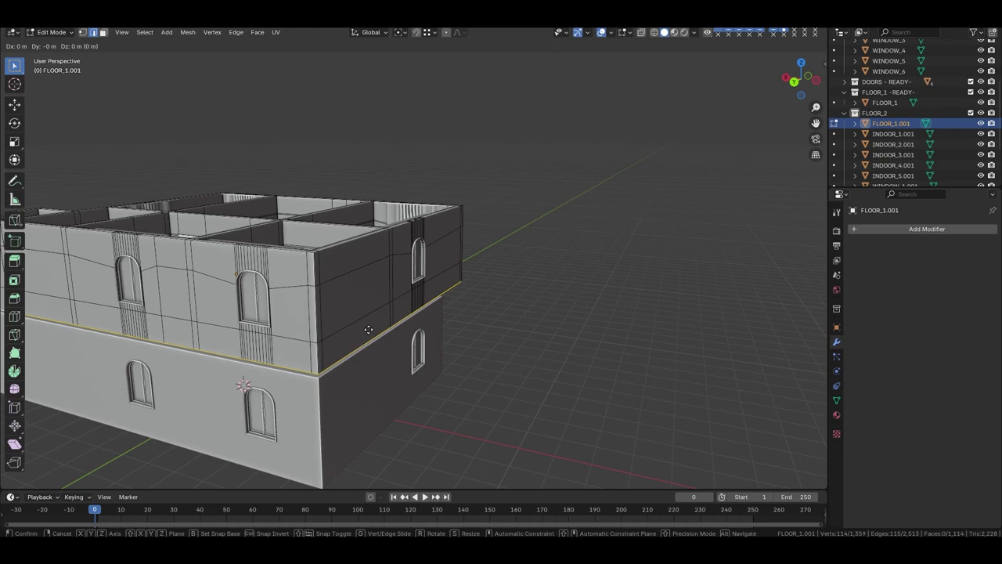
{"action": "key", "text": "ctrl+z"}
{"action": "key", "text": "KP_3"}
{"action": "scroll", "coordinate": [305, 396], "scroll_direction": "up", "scroll_amount": 5}
{"action": "key", "text": "Tab"}
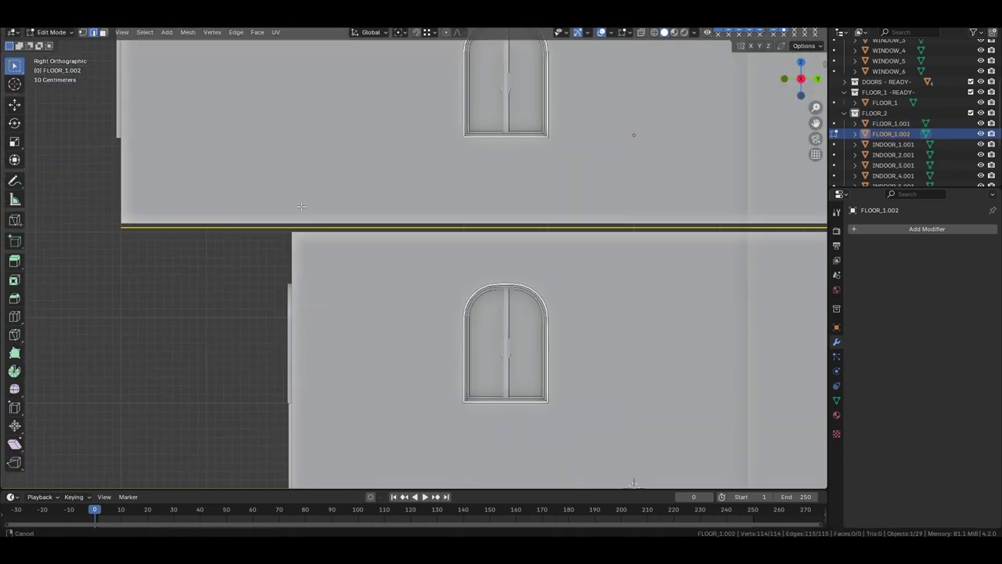
{"action": "scroll", "coordinate": [367, 281], "scroll_direction": "up", "scroll_amount": 5}
Extrude the ledge faces and thicken them outward by 0.122 m with Alt+S.
{"action": "key", "text": "e"}
{"action": "key", "text": "Escape"}
{"action": "middle_click_drag", "start_coordinate": [286, 317], "coordinate": [347, 309]}
{"action": "scroll", "coordinate": [347, 309], "scroll_direction": "up", "scroll_amount": 3}
{"action": "key", "text": "alt+s"}
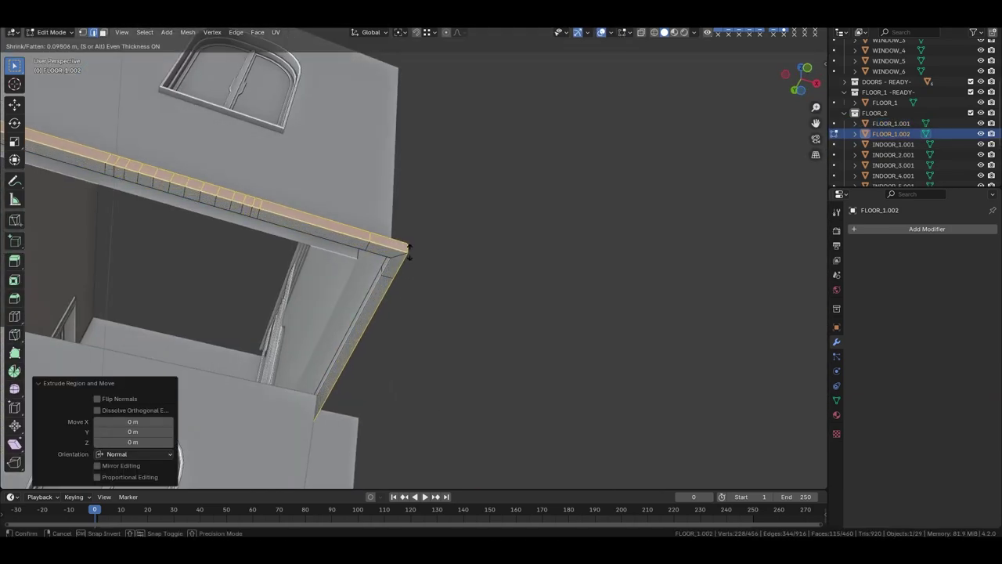
{"action": "key", "text": "alt+s"}
{"action": "left_click", "coordinate": [414, 313]}
{"action": "middle_click_drag", "start_coordinate": [415, 313], "coordinate": [417, 289]}
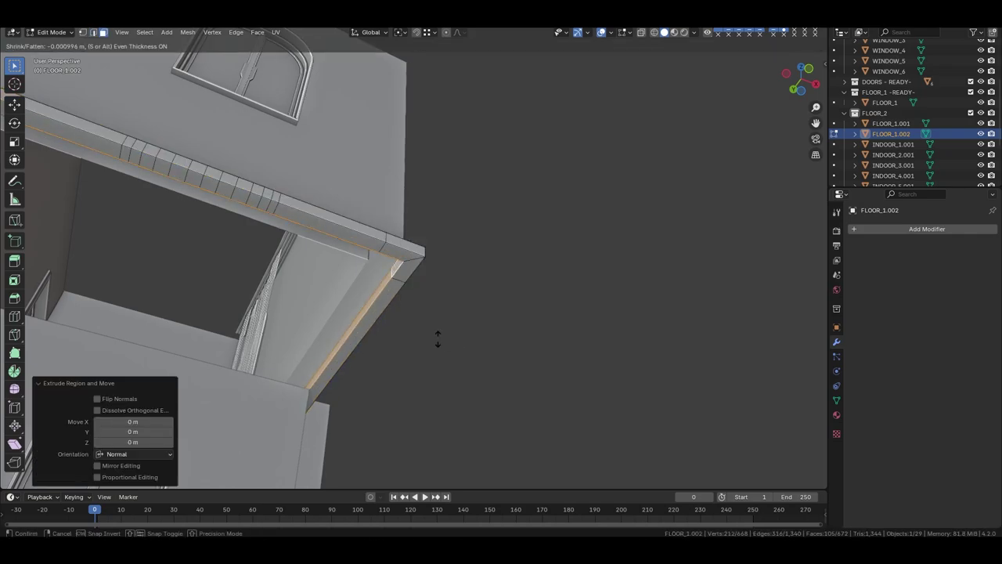
{"action": "left_click", "coordinate": [414, 201]}
In X-ray view, edge-slide the frame's corner vertices so the joints line up neatly.
{"action": "key", "text": "alt+z"}
{"action": "scroll", "coordinate": [347, 257], "scroll_direction": "up", "scroll_amount": 3}
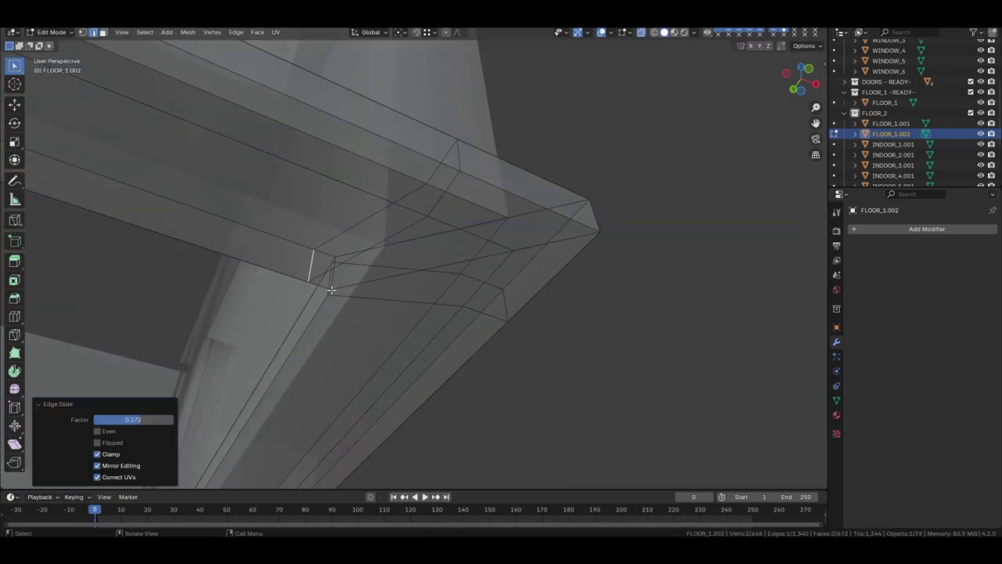
{"action": "left_click", "coordinate": [350, 327]}
{"action": "scroll", "coordinate": [504, 345], "scroll_direction": "down", "scroll_amount": 3}
{"action": "middle_click_drag", "start_coordinate": [503, 344], "coordinate": [351, 266]}
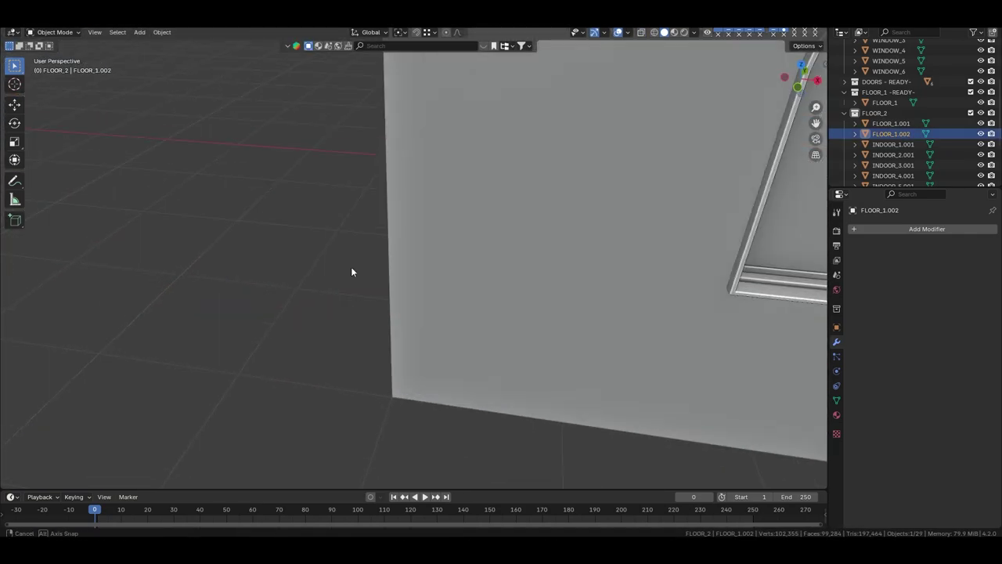
{"action": "scroll", "coordinate": [434, 154], "scroll_direction": "up", "scroll_amount": 4}
{"action": "left_click", "coordinate": [385, 162]}
{"action": "scroll", "coordinate": [386, 162], "scroll_direction": "down", "scroll_amount": 5}
{"action": "scroll", "coordinate": [333, 251], "scroll_direction": "up", "scroll_amount": 5}
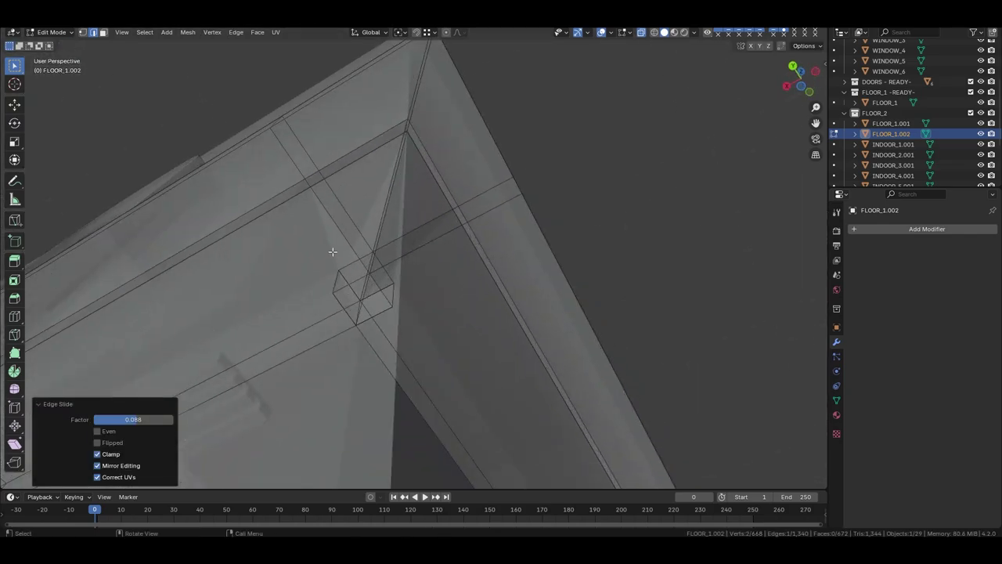
{"action": "left_click", "coordinate": [335, 329]}
{"action": "scroll", "coordinate": [215, 330], "scroll_direction": "down", "scroll_amount": 5}
{"action": "scroll", "coordinate": [402, 251], "scroll_direction": "up", "scroll_amount": 5}
From top view, move the side beam's face loop along Y and extrude its edge toward the wall.
{"action": "middle_click_drag", "start_coordinate": [402, 251], "coordinate": [470, 209]}
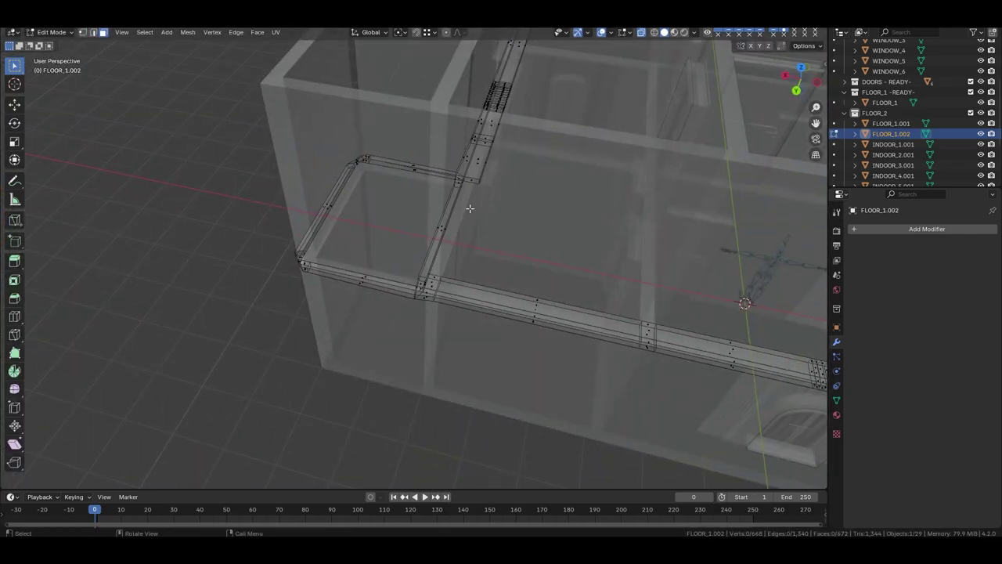
{"action": "scroll", "coordinate": [416, 304], "scroll_direction": "up", "scroll_amount": 3}
{"action": "scroll", "coordinate": [417, 304], "scroll_direction": "down", "scroll_amount": 3}
{"action": "left_click", "coordinate": [261, 346], "text": "alt"}
{"action": "key", "text": "KP_7"}
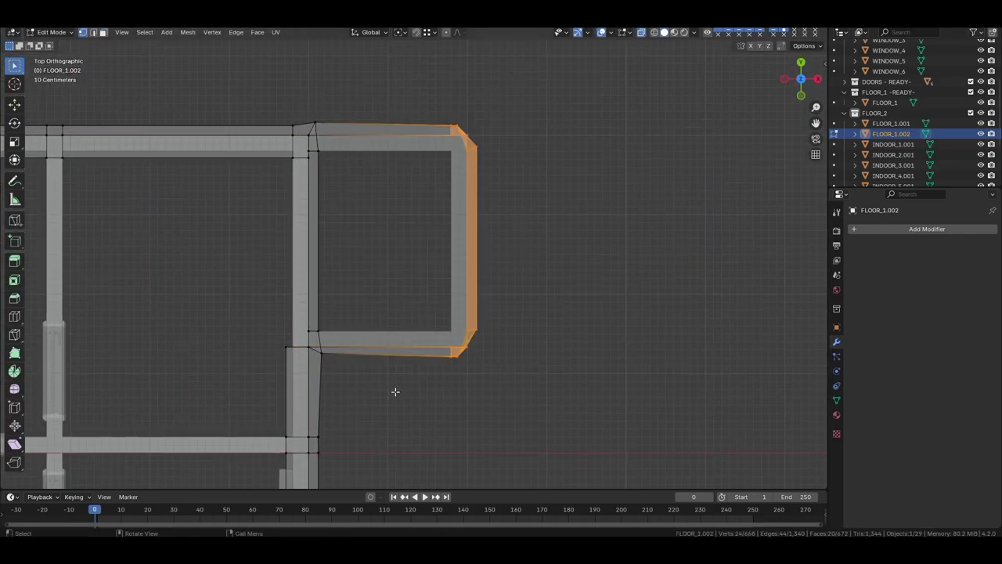
{"action": "scroll", "coordinate": [352, 372], "scroll_direction": "up", "scroll_amount": 8}
{"action": "scroll", "coordinate": [347, 387], "scroll_direction": "down", "scroll_amount": 3}
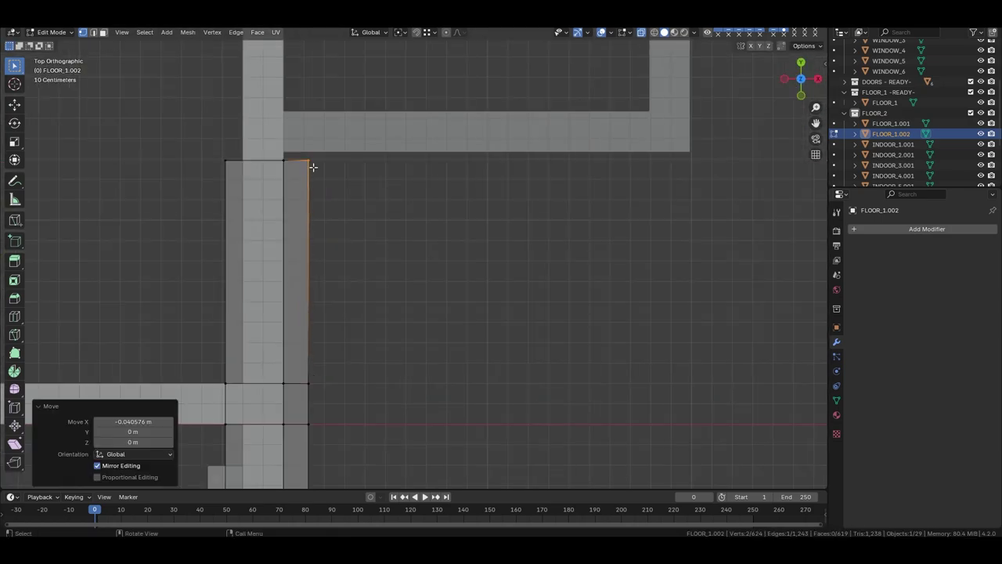
{"action": "key", "text": "g"}
{"action": "key", "text": "y"}
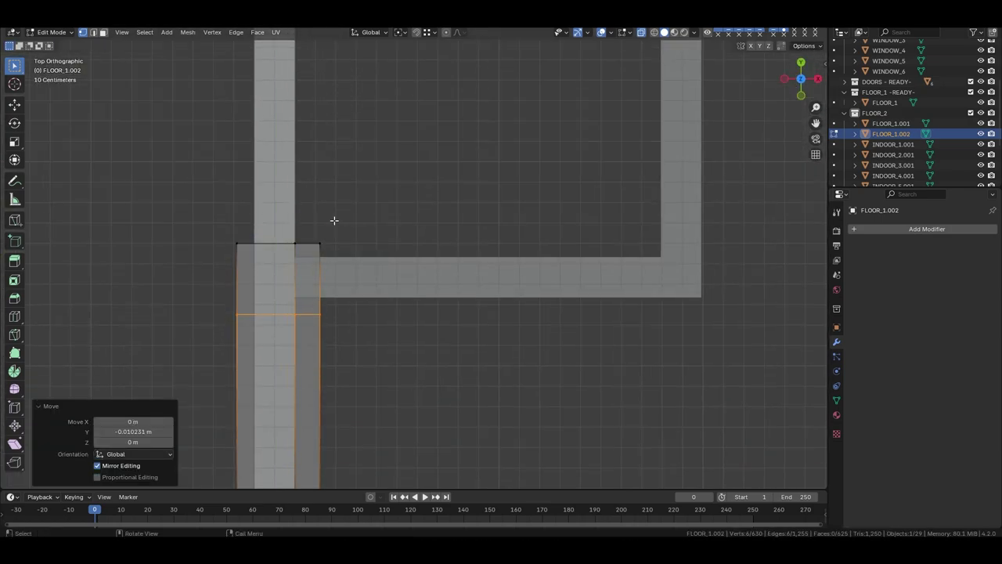
{"action": "key", "text": "e"}
{"action": "left_click", "coordinate": [617, 227]}
{"action": "scroll", "coordinate": [547, 258], "scroll_direction": "down", "scroll_amount": 3}
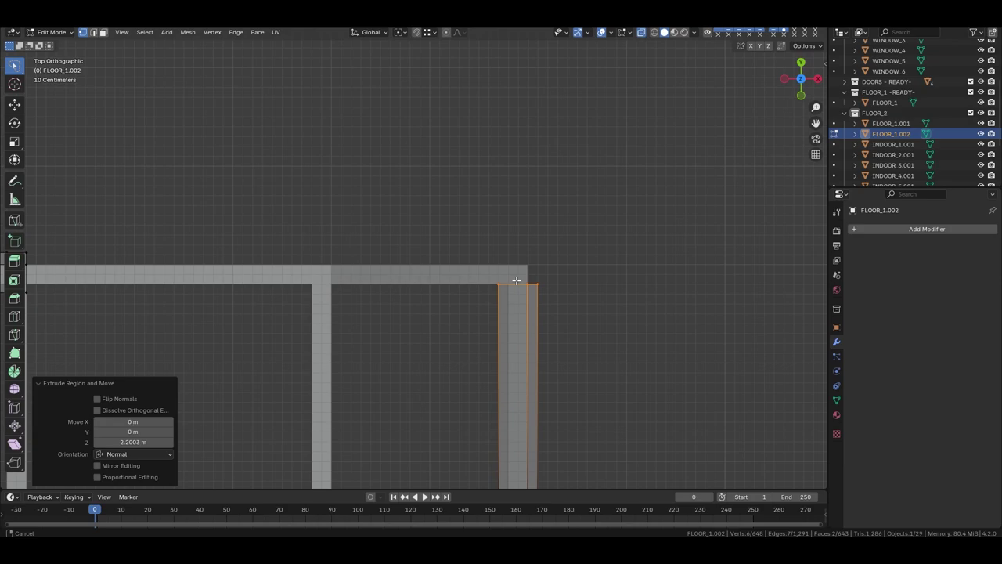
{"action": "scroll", "coordinate": [641, 284], "scroll_direction": "up", "scroll_amount": 3}
Cut a new edge loop in the frame, then return to Object Mode to view the house.
{"action": "key", "text": "ctrl+r"}
{"action": "right_click_drag", "start_coordinate": [648, 244], "coordinate": [647, 243], "text": "ctrl+shift"}
{"action": "scroll", "coordinate": [462, 243], "scroll_direction": "down", "scroll_amount": 2}
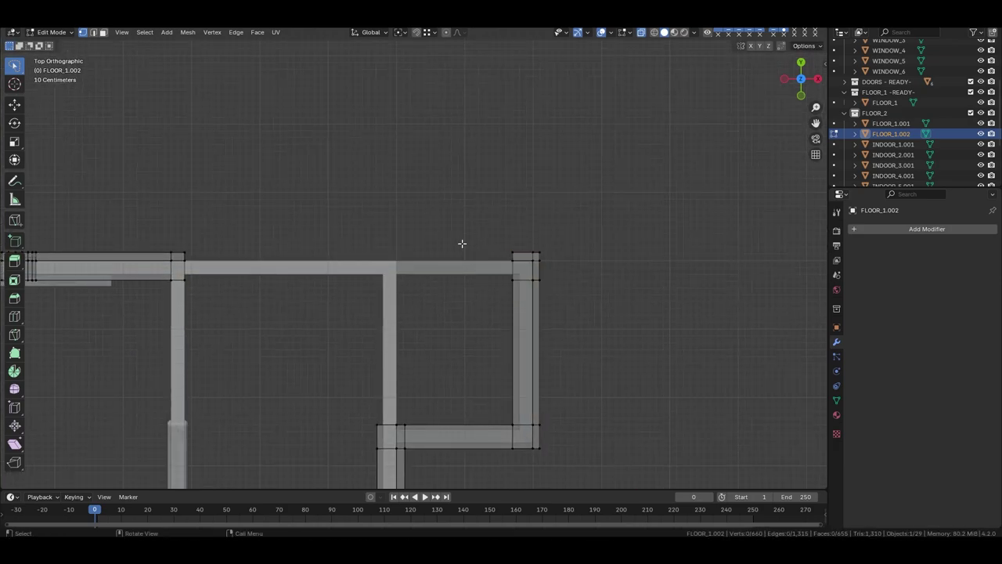
{"action": "scroll", "coordinate": [186, 268], "scroll_direction": "up", "scroll_amount": 8}
{"action": "mouse_move", "coordinate": [188, 270]}
{"action": "middle_mouse_down"}
{"action": "mouse_move", "coordinate": [379, 295]}
{"action": "mouse_move", "coordinate": [469, 329]}
{"action": "middle_mouse_up"}
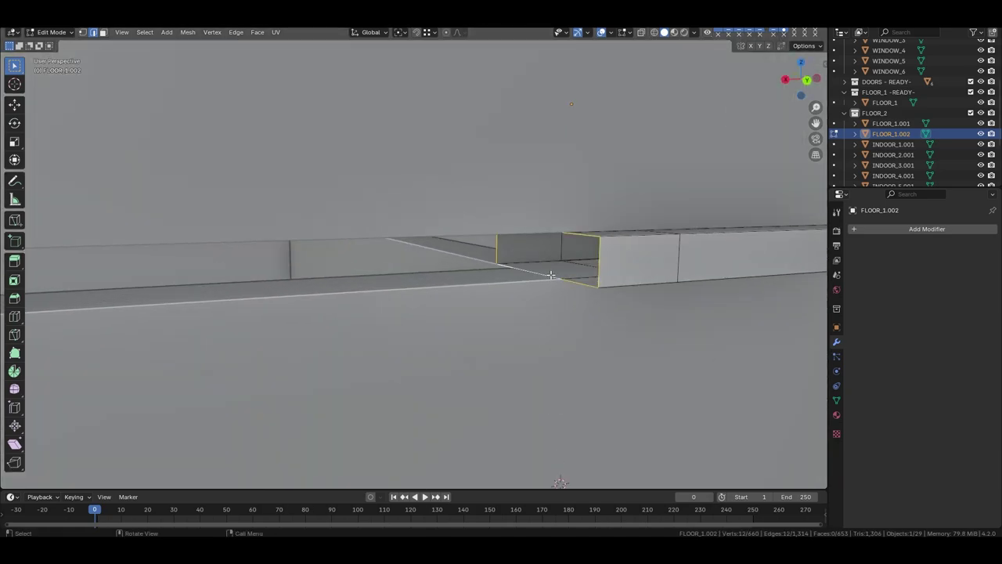
{"action": "key", "text": "Tab"}
{"action": "scroll", "coordinate": [547, 345], "scroll_direction": "down", "scroll_amount": 6}
{"action": "mouse_move", "coordinate": [548, 344]}
{"action": "middle_mouse_down"}
{"action": "mouse_move", "coordinate": [595, 364]}
{"action": "mouse_move", "coordinate": [387, 291]}
{"action": "mouse_move", "coordinate": [382, 262]}
{"action": "middle_mouse_up"}
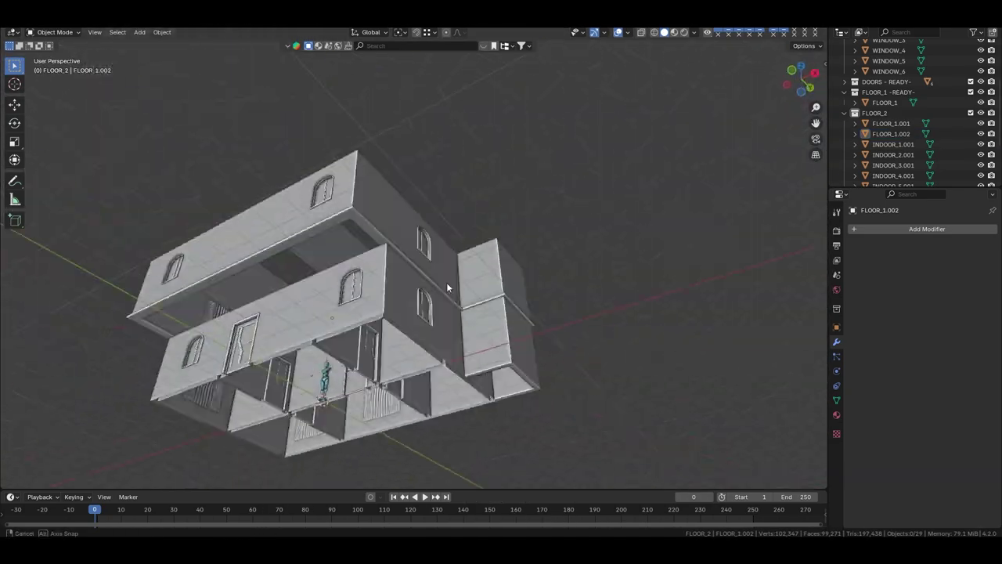
Add a cube and flatten it into a slab positioned under the house.
{"action": "key", "text": "shift+a"}
{"action": "left_click", "coordinate": [306, 279]}
{"action": "key", "text": "g"}
{"action": "left_click", "coordinate": [306, 279]}
{"action": "middle_click_drag", "start_coordinate": [306, 279], "coordinate": [376, 259]}
{"action": "key", "text": "Tab"}
{"action": "key", "text": "g"}
{"action": "key", "text": "g"}
{"action": "left_click", "coordinate": [439, 275]}
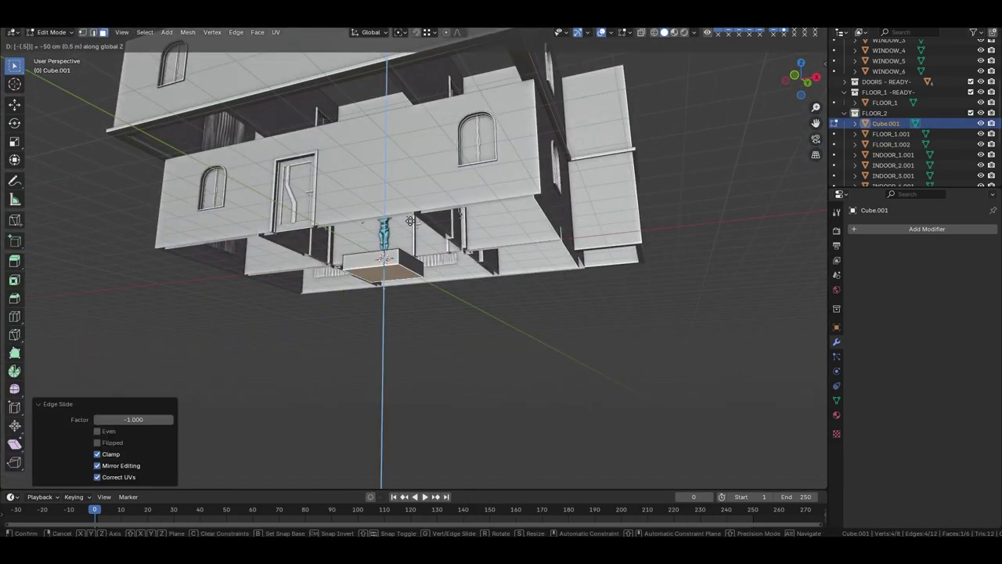
{"action": "middle_click_drag", "start_coordinate": [460, 278], "coordinate": [595, 368]}
{"action": "key", "text": "a"}
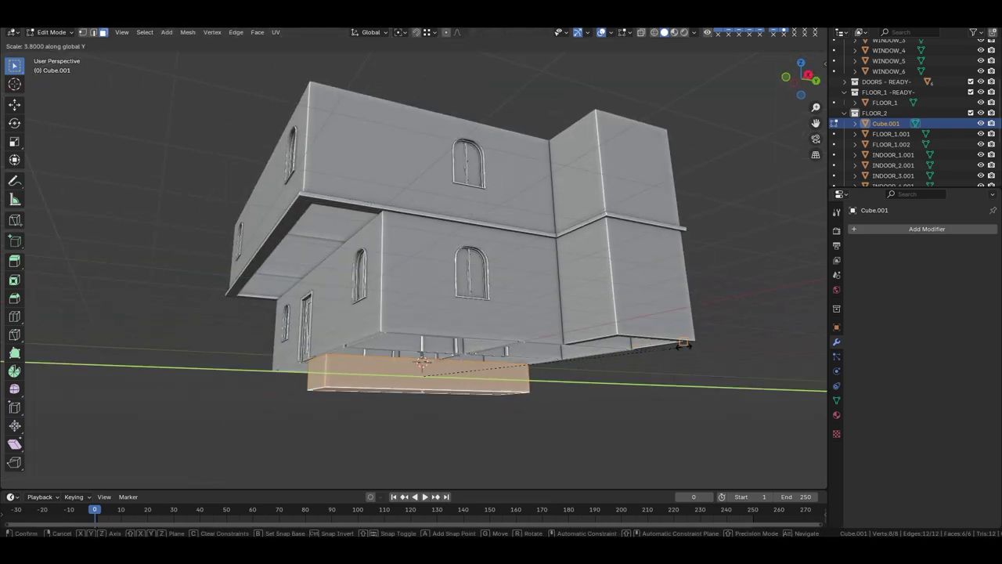
{"action": "left_click", "coordinate": [683, 344]}
{"action": "mouse_move", "coordinate": [683, 345]}
{"action": "middle_mouse_down"}
{"action": "mouse_move", "coordinate": [508, 297]}
{"action": "mouse_move", "coordinate": [412, 358]}
{"action": "mouse_move", "coordinate": [406, 317]}
{"action": "middle_mouse_up"}
Loop-cut the slab and reposition the new section.
{"action": "key", "text": "ctrl+r"}
{"action": "left_click", "coordinate": [313, 328]}
{"action": "key", "text": "g"}
{"action": "left_click", "coordinate": [413, 359]}
{"action": "key", "text": "Tab"}
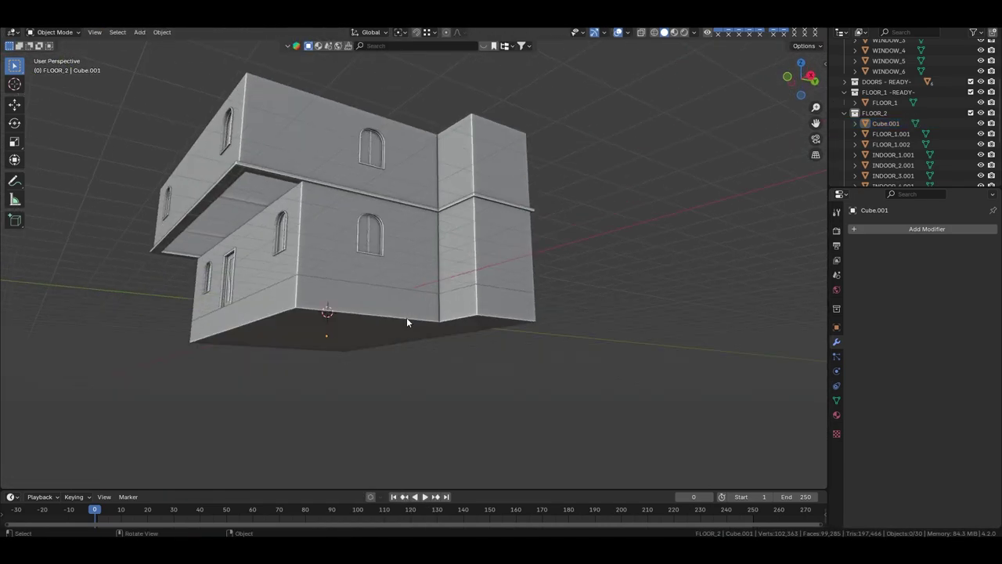
Cut a loop around the base block's walls, raise it along Z, and extrude it outward as a trim band.
{"action": "key", "text": "Tab"}
{"action": "scroll", "coordinate": [406, 321], "scroll_direction": "up", "scroll_amount": 3}
{"action": "key", "text": "ctrl+r"}
{"action": "left_click", "coordinate": [302, 244]}
{"action": "key", "text": "g"}
{"action": "key", "text": "z"}
{"action": "left_click", "coordinate": [303, 241]}
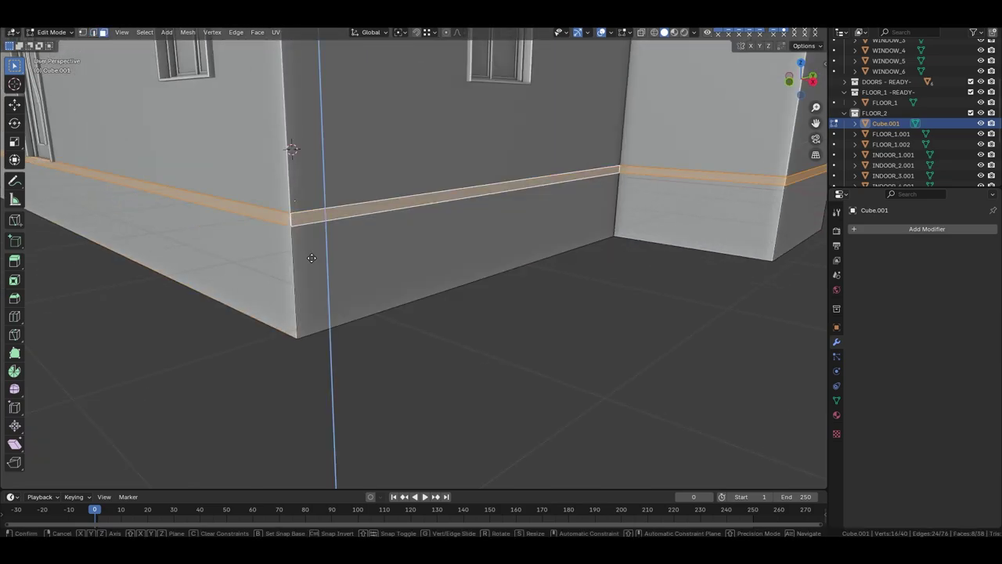
{"action": "key", "text": "alt+e"}
{"action": "left_click", "coordinate": [376, 279]}
{"action": "key", "text": "Tab"}
{"action": "scroll", "coordinate": [411, 213], "scroll_direction": "down", "scroll_amount": 5}
{"action": "middle_click_drag", "start_coordinate": [411, 213], "coordinate": [407, 338]}
Add Cube.002, lower it 1.9 m along Z and scale it 5.8 along X.
{"action": "key", "text": "shift+a"}
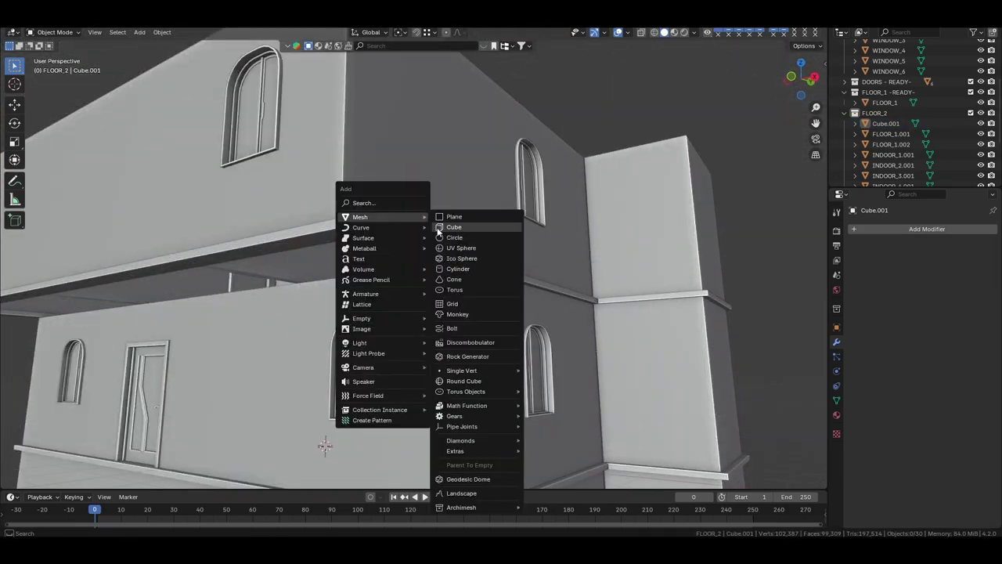
{"action": "left_click", "coordinate": [459, 226]}
{"action": "key", "text": "alt+z"}
{"action": "key", "text": "Tab"}
{"action": "key", "text": "g"}
{"action": "key", "text": "z"}
{"action": "left_click", "coordinate": [458, 229]}
{"action": "key", "text": "KP_7"}
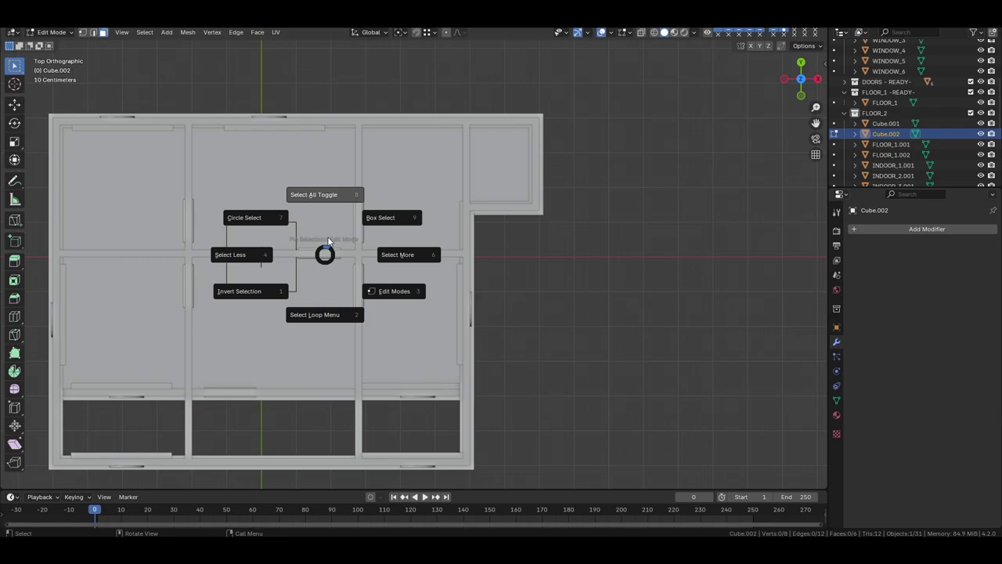
{"action": "type", "text": "sx5.8"}
{"action": "key", "text": "Return"}
Slide one edge of Cube.002 along Y to fit the slab.
{"action": "key", "text": "g"}
{"action": "key", "text": "y"}
{"action": "left_click", "coordinate": [375, 264]}
{"action": "key", "text": "grave"}
{"action": "middle_click_drag", "start_coordinate": [376, 264], "coordinate": [485, 250]}
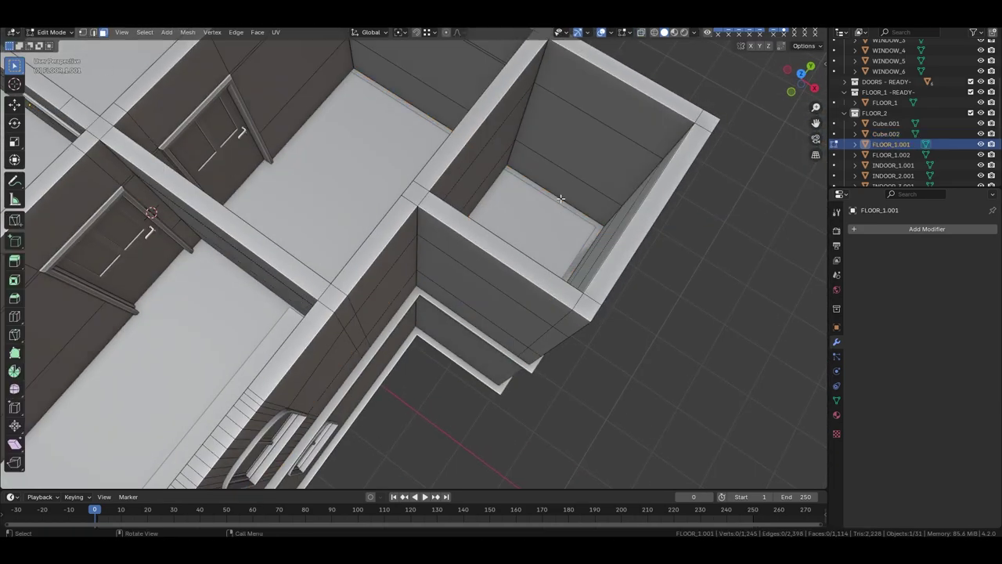
{"action": "scroll", "coordinate": [484, 251], "scroll_direction": "up", "scroll_amount": 3}
{"action": "key", "text": "KP_7"}
{"action": "scroll", "coordinate": [416, 256], "scroll_direction": "up", "scroll_amount": 3}
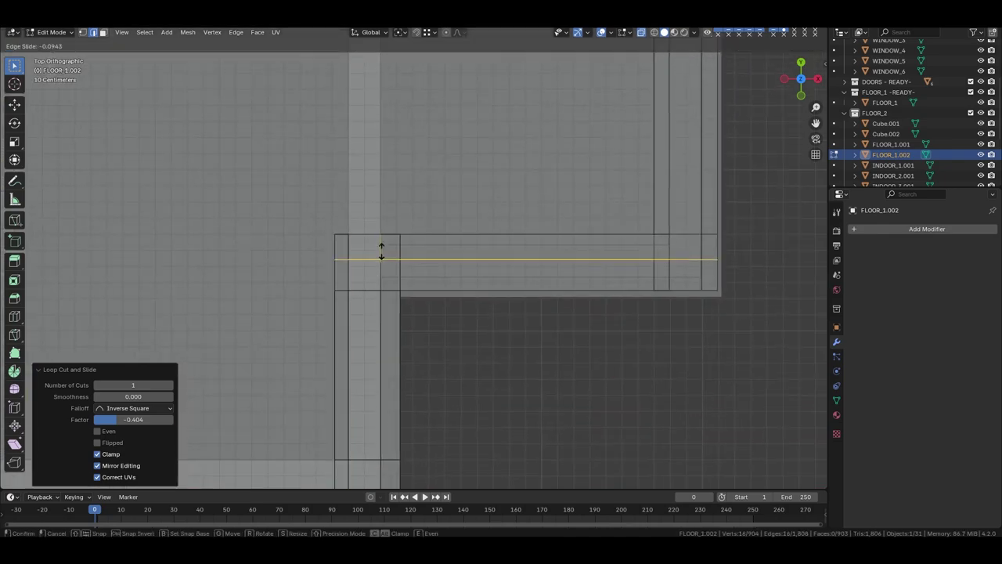
{"action": "scroll", "coordinate": [477, 375], "scroll_direction": "down", "scroll_amount": 8}
Select the corner vertices of FLOOR_1.002, merge the overlapping ones, and leave Edit Mode.
{"action": "left_click", "coordinate": [450, 366], "text": "alt"}
{"action": "middle_click_drag", "start_coordinate": [454, 304], "coordinate": [485, 250]}
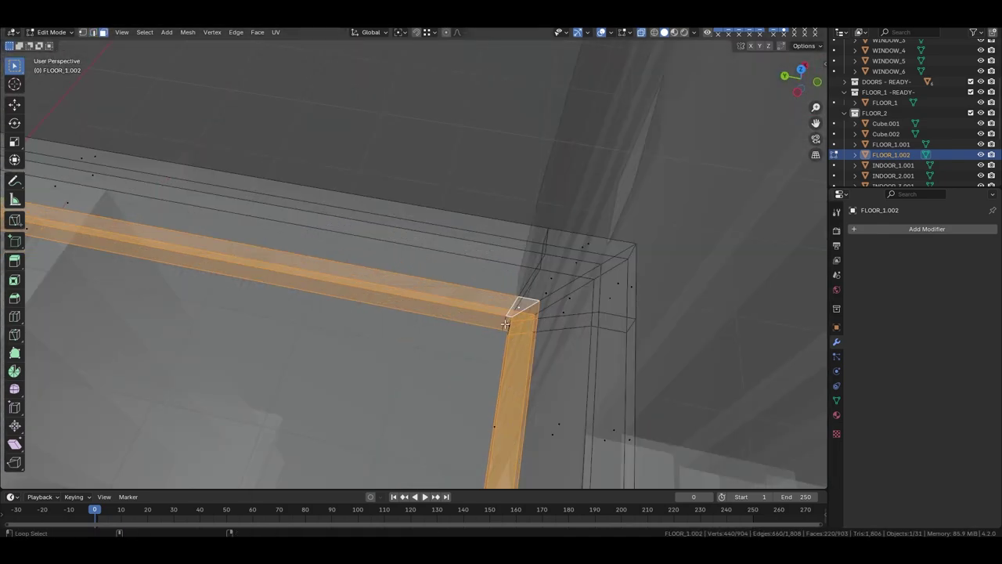
{"action": "scroll", "coordinate": [514, 185], "scroll_direction": "up", "scroll_amount": 8}
{"action": "scroll", "coordinate": [441, 307], "scroll_direction": "down", "scroll_amount": 3}
{"action": "key", "text": "c"}
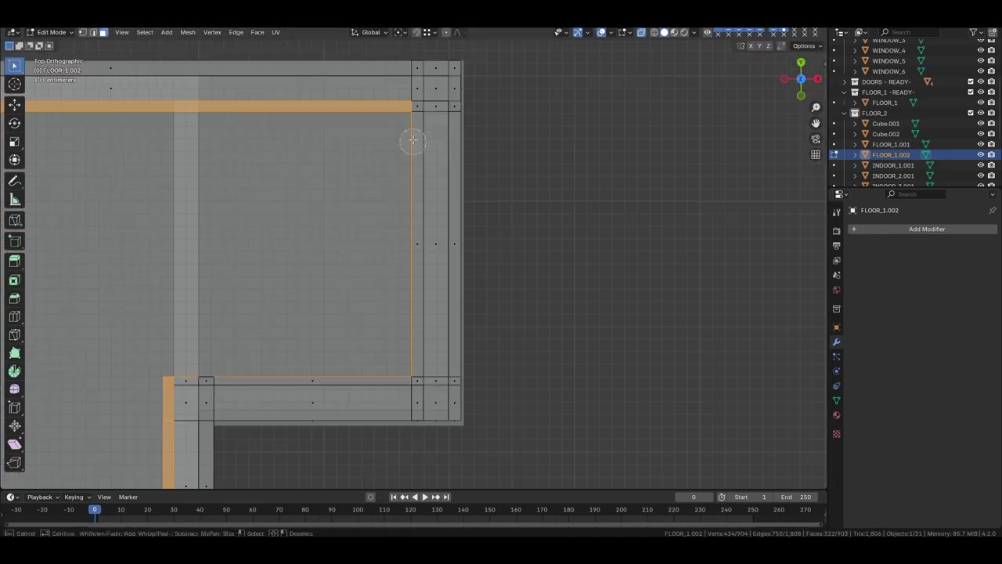
{"action": "scroll", "coordinate": [194, 339], "scroll_direction": "down", "scroll_amount": 3}
{"action": "mouse_move", "coordinate": [193, 339]}
{"action": "middle_mouse_down"}
{"action": "mouse_move", "coordinate": [349, 155]}
{"action": "mouse_move", "coordinate": [509, 202]}
{"action": "mouse_move", "coordinate": [405, 251]}
{"action": "middle_mouse_up"}
{"action": "key", "text": "m"}
{"action": "key", "text": "Tab"}
{"action": "scroll", "coordinate": [509, 202], "scroll_direction": "down", "scroll_amount": 5}
{"action": "scroll", "coordinate": [406, 252], "scroll_direction": "up", "scroll_amount": 4}
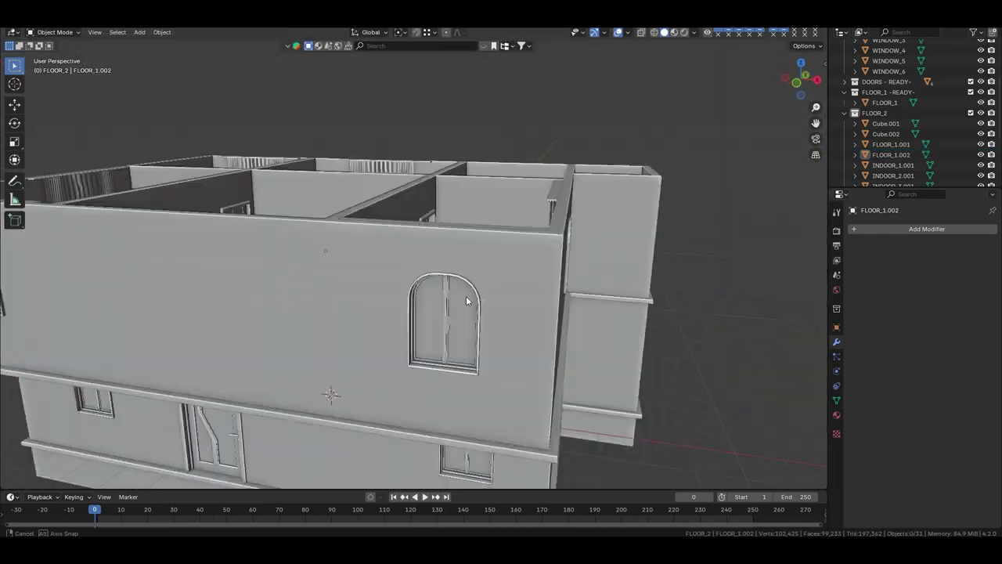
{"action": "scroll", "coordinate": [465, 296], "scroll_direction": "down", "scroll_amount": 3}
In FLOOR_1.001's Edit Mode, loop-cut the front wall and select a wall edge.
{"action": "left_click", "coordinate": [409, 342]}
{"action": "scroll", "coordinate": [410, 342], "scroll_direction": "up", "scroll_amount": 3}
{"action": "key", "text": "Tab"}
{"action": "key", "text": "ctrl+r"}
{"action": "left_click", "coordinate": [442, 368]}
{"action": "middle_click_drag", "start_coordinate": [254, 305], "coordinate": [196, 258]}
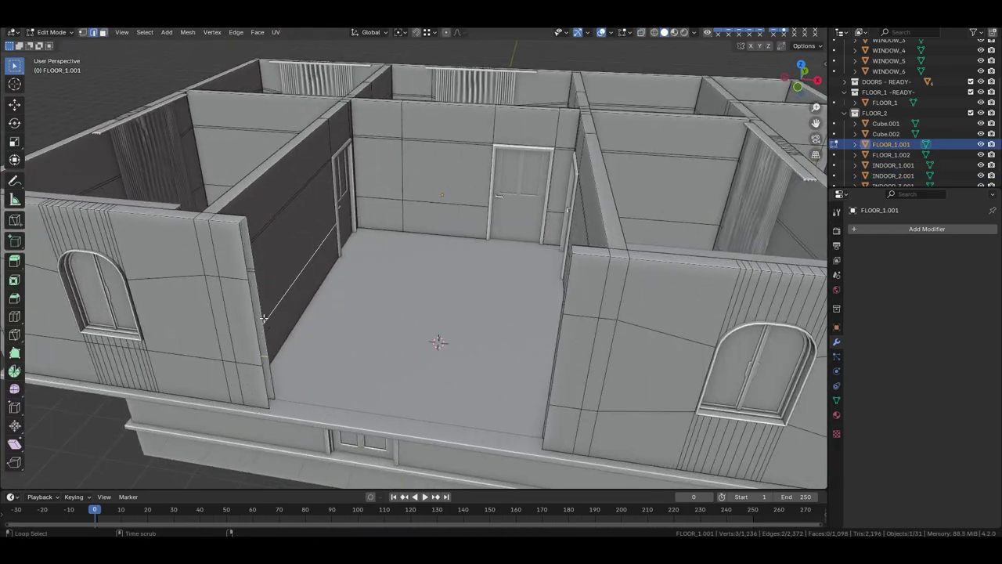
{"action": "scroll", "coordinate": [196, 259], "scroll_direction": "up", "scroll_amount": 2}
{"action": "key", "text": "2"}
{"action": "left_click_drag", "start_coordinate": [222, 247], "coordinate": [172, 262]}
{"action": "mouse_move", "coordinate": [259, 400]}
{"action": "middle_mouse_down"}
{"action": "mouse_move", "coordinate": [251, 219]}
{"action": "mouse_move", "coordinate": [293, 315]}
{"action": "mouse_move", "coordinate": [544, 178]}
{"action": "mouse_move", "coordinate": [467, 230]}
{"action": "middle_mouse_up"}
{"action": "scroll", "coordinate": [246, 284], "scroll_direction": "up", "scroll_amount": 3}
Loop-cut the wall, extend the section 1.518 m along its normal as a parapet, and add another loop cut.
{"action": "key", "text": "ctrl+r"}
{"action": "scroll", "coordinate": [302, 218], "scroll_direction": "down", "scroll_amount": 3}
{"action": "key", "text": "g"}
{"action": "key", "text": "z"}
{"action": "key", "text": "z"}
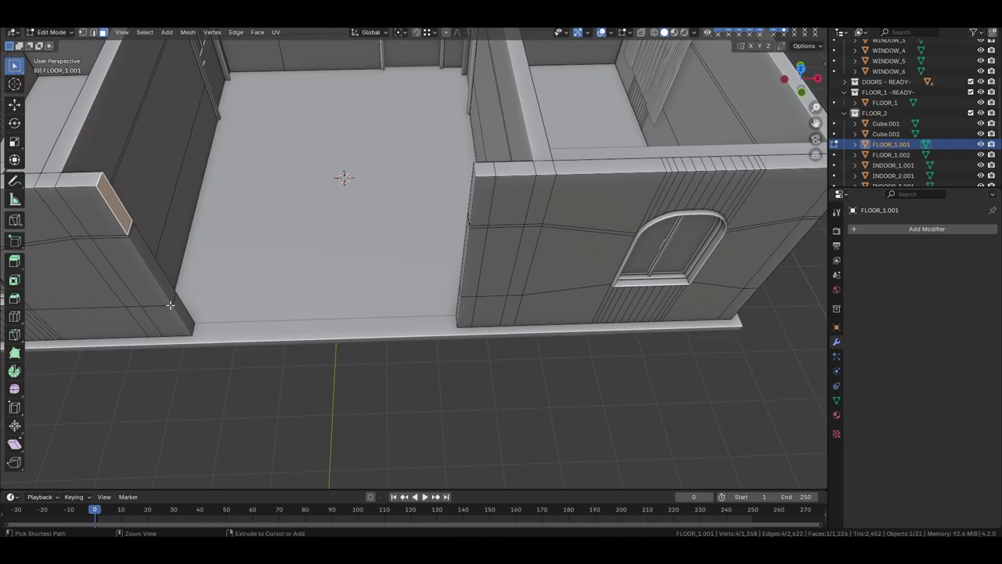
{"action": "mouse_move", "coordinate": [365, 295]}
{"action": "middle_mouse_down", "text": "alt"}
{"action": "mouse_move", "coordinate": [592, 275]}
{"action": "mouse_move", "coordinate": [423, 304]}
{"action": "middle_mouse_up", "text": "alt"}
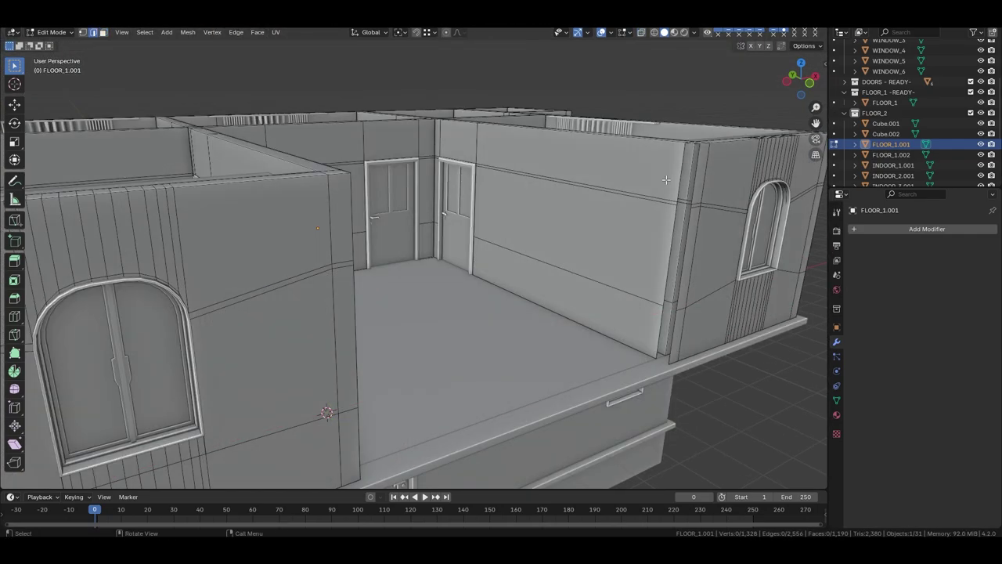
{"action": "key", "text": "ctrl+r"}
{"action": "left_click", "coordinate": [666, 180]}
{"action": "middle_click_drag", "start_coordinate": [665, 180], "coordinate": [390, 327]}
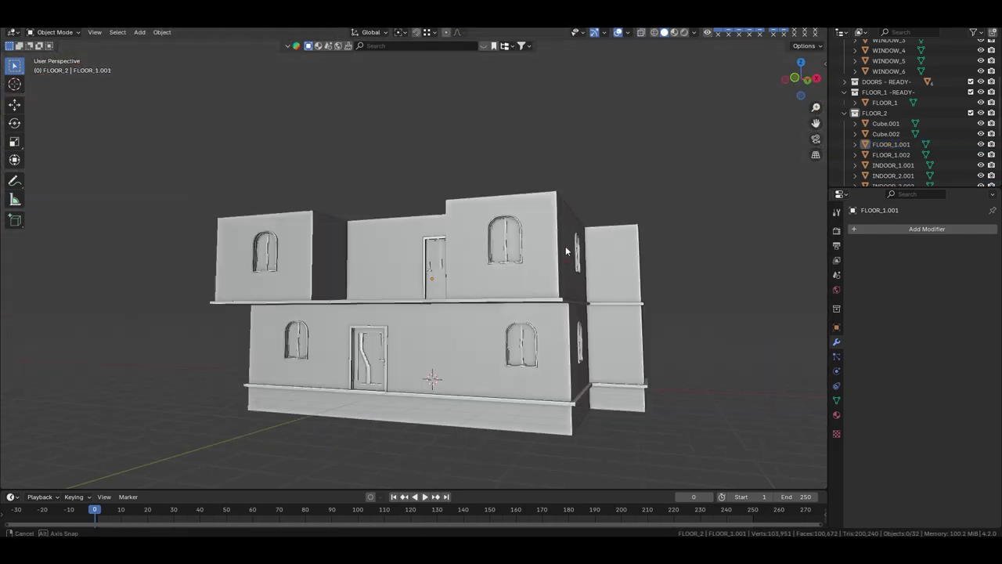
{"action": "middle_click_drag", "start_coordinate": [549, 222], "coordinate": [591, 254]}
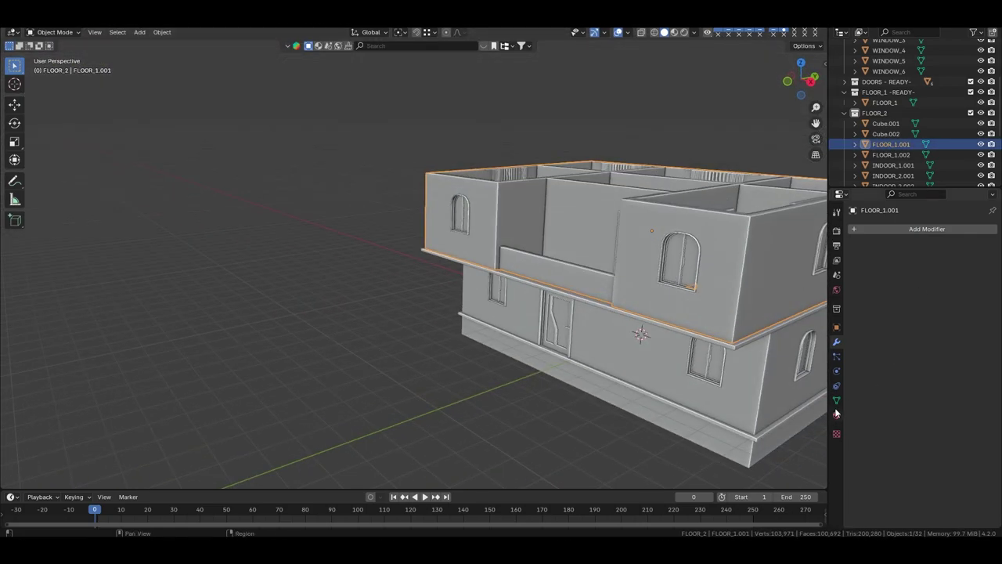
{"action": "left_click", "coordinate": [836, 414]}
{"action": "type", "text": "m.floors.mat.01"}
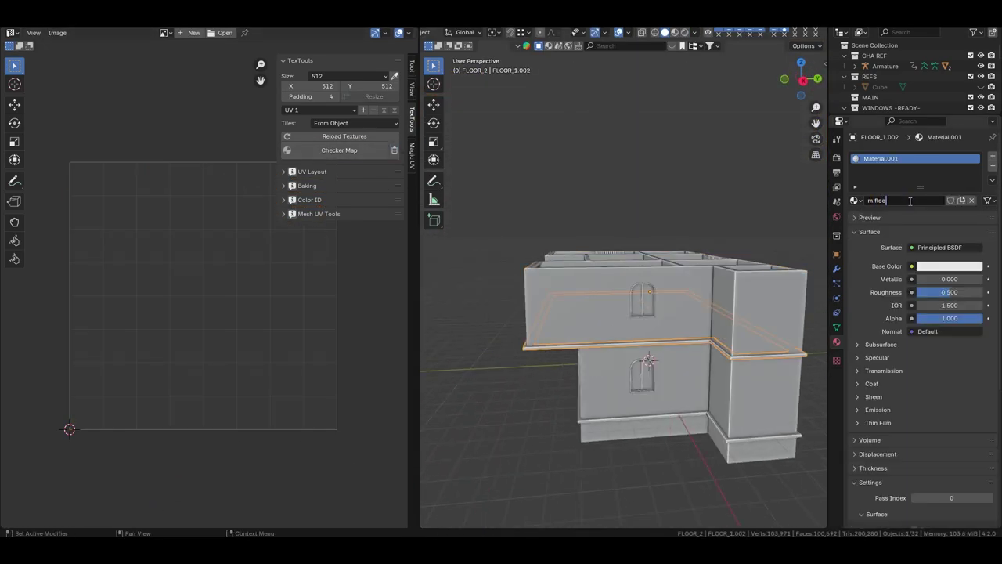
Name Cube.001's material slots m.floors.mat.01 and m.floors.mat.02, then Smart UV Project unwrap it.
{"action": "left_click", "coordinate": [615, 452]}
{"action": "double_click", "coordinate": [893, 199]}
{"action": "key", "text": "ctrl+v"}
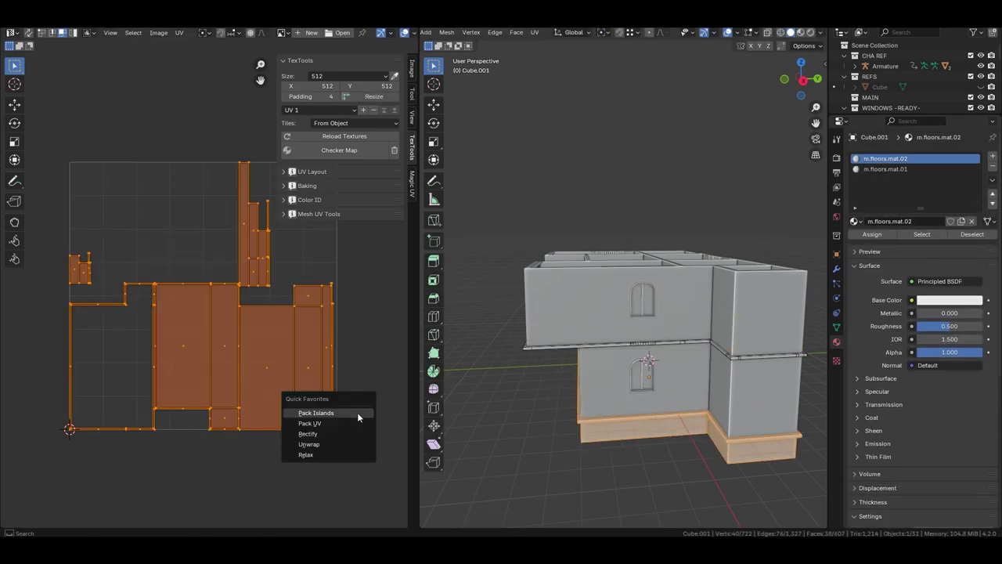
{"action": "key", "text": "alt+a"}
{"action": "left_click", "coordinate": [563, 429]}
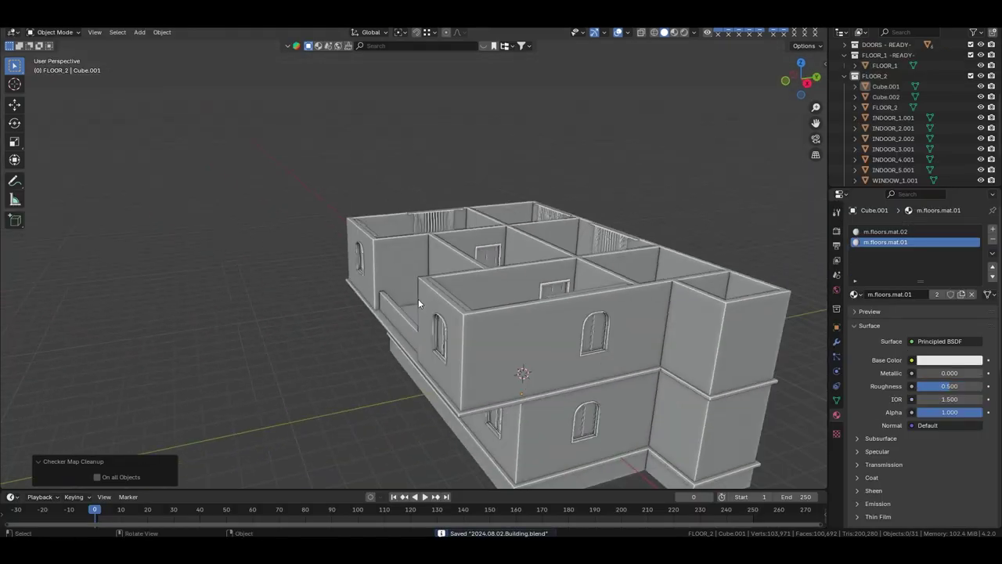
Inspect the Cube.002 floor piece's mesh from the top view.
{"action": "scroll", "coordinate": [418, 298], "scroll_direction": "down", "scroll_amount": 3}
{"action": "mouse_move", "coordinate": [456, 255]}
{"action": "middle_mouse_down"}
{"action": "mouse_move", "coordinate": [325, 373]}
{"action": "mouse_move", "coordinate": [669, 342]}
{"action": "middle_mouse_up"}
{"action": "scroll", "coordinate": [668, 343], "scroll_direction": "up", "scroll_amount": 3}
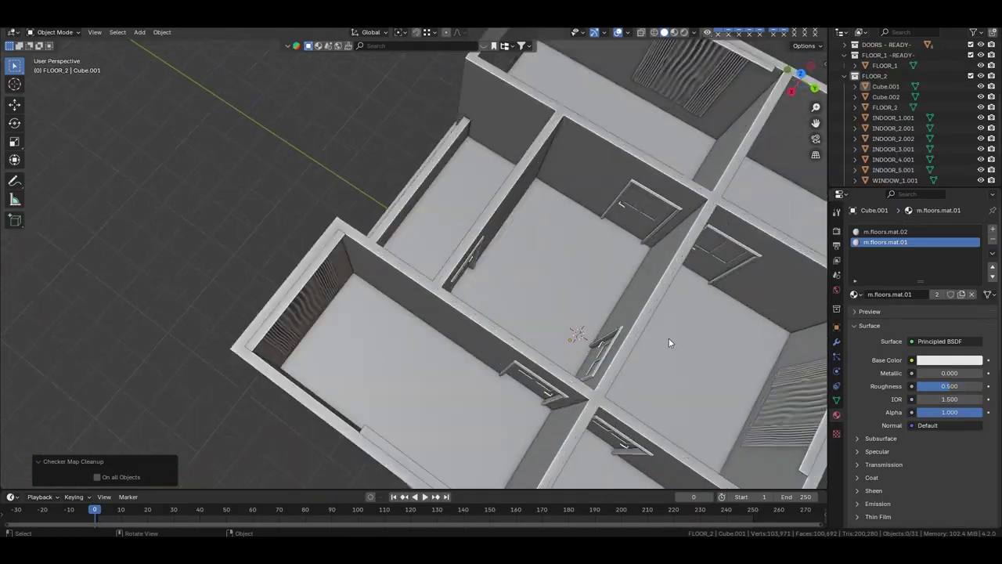
{"action": "left_click", "coordinate": [666, 329]}
{"action": "key", "text": "Tab"}
{"action": "key", "text": "KP_7"}
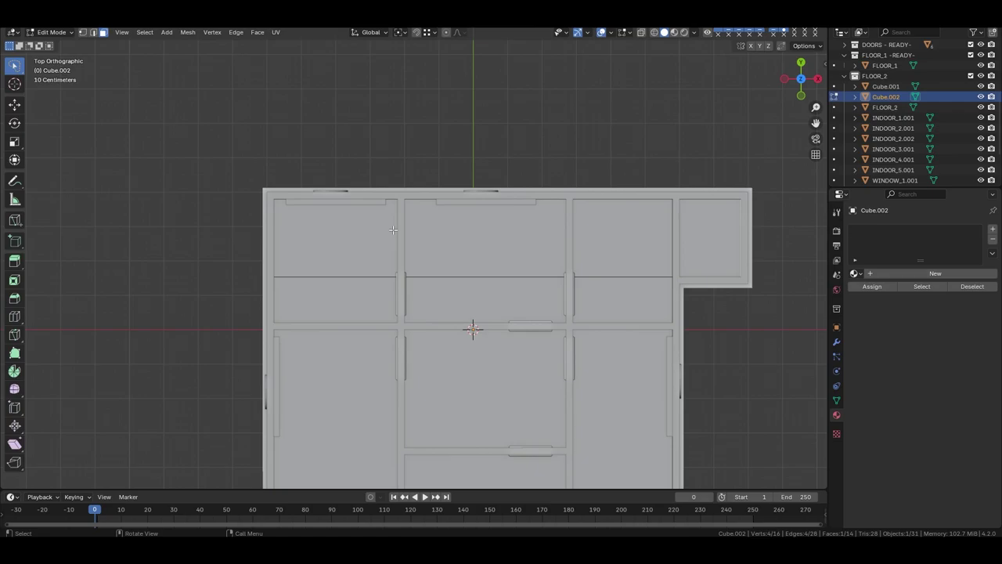
{"action": "key", "text": "Tab"}
Switch the viewport to material colouring and give a window object the window glass material.
{"action": "left_click", "coordinate": [696, 32]}
{"action": "left_click", "coordinate": [568, 221]}
{"action": "middle_click_drag", "start_coordinate": [382, 90], "coordinate": [470, 235]}
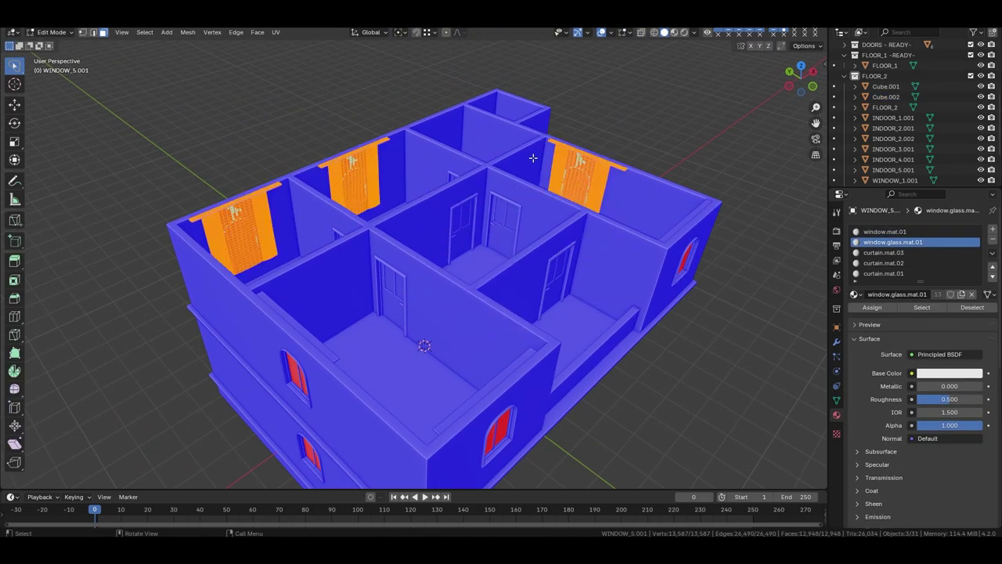
{"action": "left_click", "coordinate": [519, 203]}
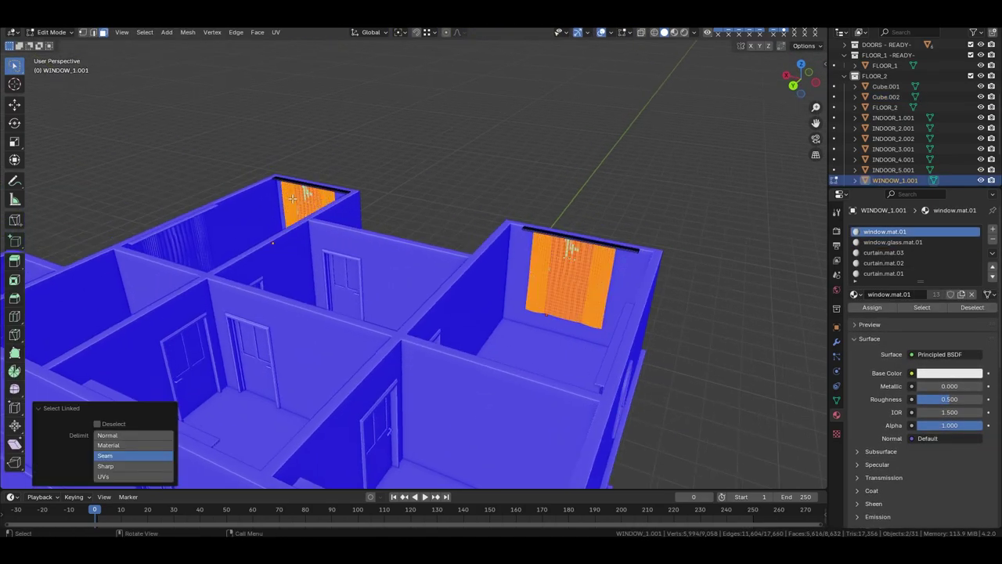
{"action": "key", "text": "Tab"}
{"action": "middle_click_drag", "start_coordinate": [503, 183], "coordinate": [576, 425]}
{"action": "left_click", "coordinate": [576, 425]}
Edit the mesh of a window on the wall, then clear the selection.
{"action": "middle_click_drag", "start_coordinate": [548, 268], "coordinate": [587, 332]}
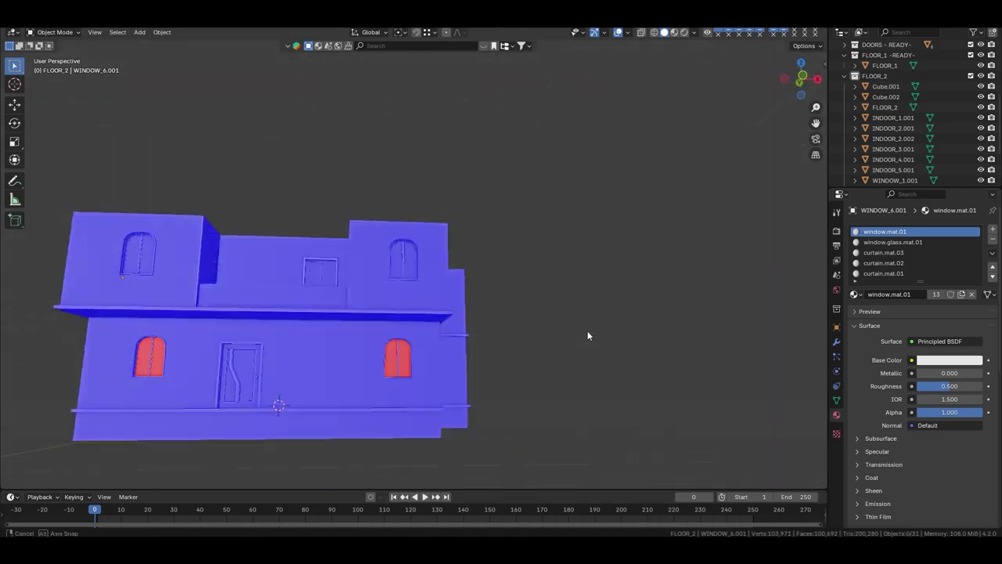
{"action": "scroll", "coordinate": [587, 332], "scroll_direction": "up", "scroll_amount": 4}
{"action": "left_click", "coordinate": [548, 282]}
{"action": "key", "text": "Tab"}
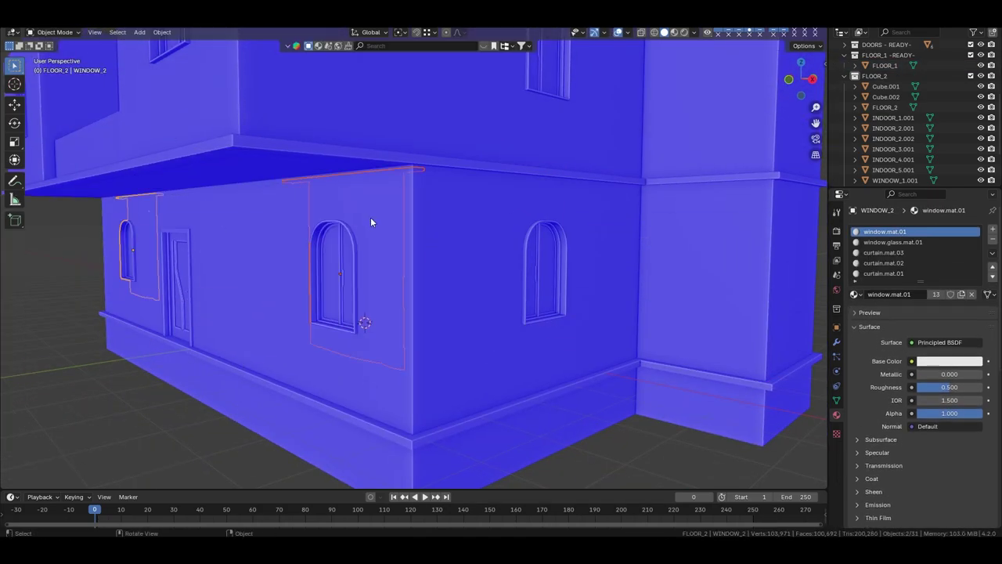
{"action": "scroll", "coordinate": [370, 217], "scroll_direction": "down", "scroll_amount": 5}
{"action": "left_click", "coordinate": [443, 283]}
Orbit and zoom from a view into the rooms to a three-quarter view of the building.
{"action": "middle_click_drag", "start_coordinate": [443, 283], "coordinate": [293, 205]}
{"action": "scroll", "coordinate": [293, 206], "scroll_direction": "down", "scroll_amount": 3}
{"action": "scroll", "coordinate": [459, 242], "scroll_direction": "up", "scroll_amount": 6}
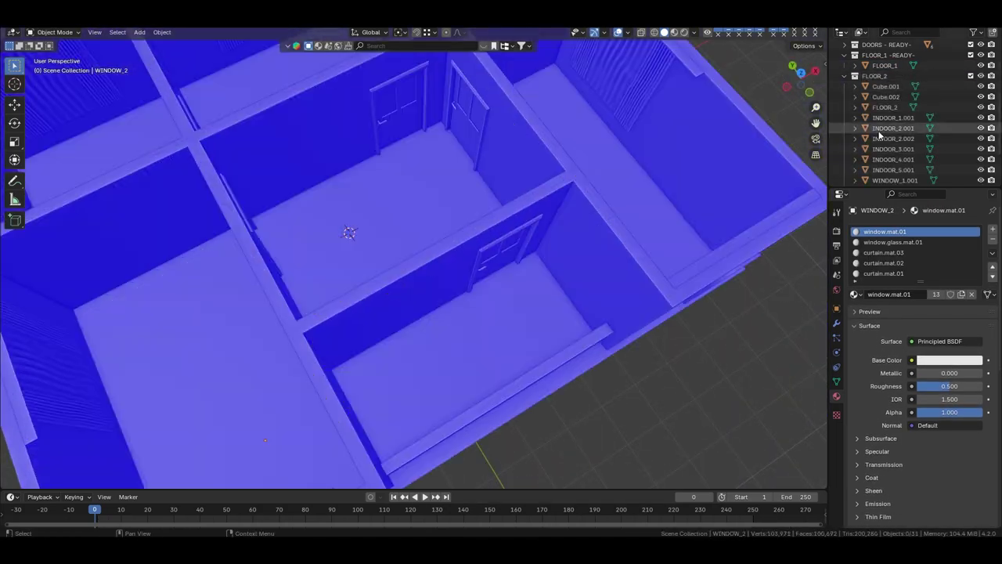
{"action": "scroll", "coordinate": [449, 206], "scroll_direction": "down", "scroll_amount": 6}
{"action": "mouse_move", "coordinate": [449, 207]}
{"action": "middle_mouse_down"}
{"action": "mouse_move", "coordinate": [593, 293]}
{"action": "mouse_move", "coordinate": [526, 223]}
{"action": "middle_mouse_up"}
{"action": "scroll", "coordinate": [526, 223], "scroll_direction": "up", "scroll_amount": 2}
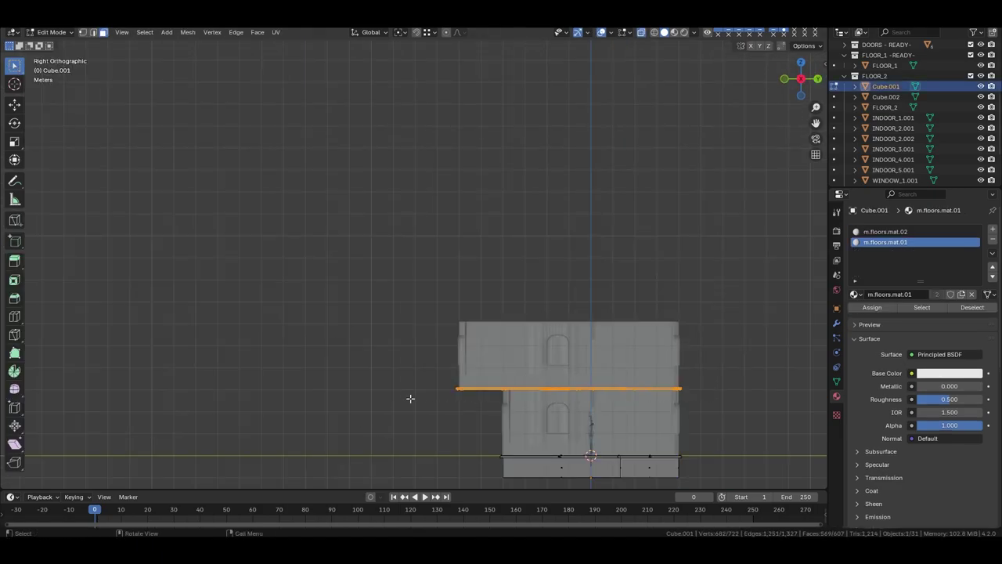
Set the stair Array to relative offset -0.800 with count 9, then delete stray stairwell faces.
{"action": "key", "text": "Tab"}
{"action": "mouse_move", "coordinate": [410, 399]}
{"action": "middle_mouse_down"}
{"action": "mouse_move", "coordinate": [488, 238]}
{"action": "mouse_move", "coordinate": [566, 251]}
{"action": "mouse_move", "coordinate": [447, 312]}
{"action": "middle_mouse_up"}
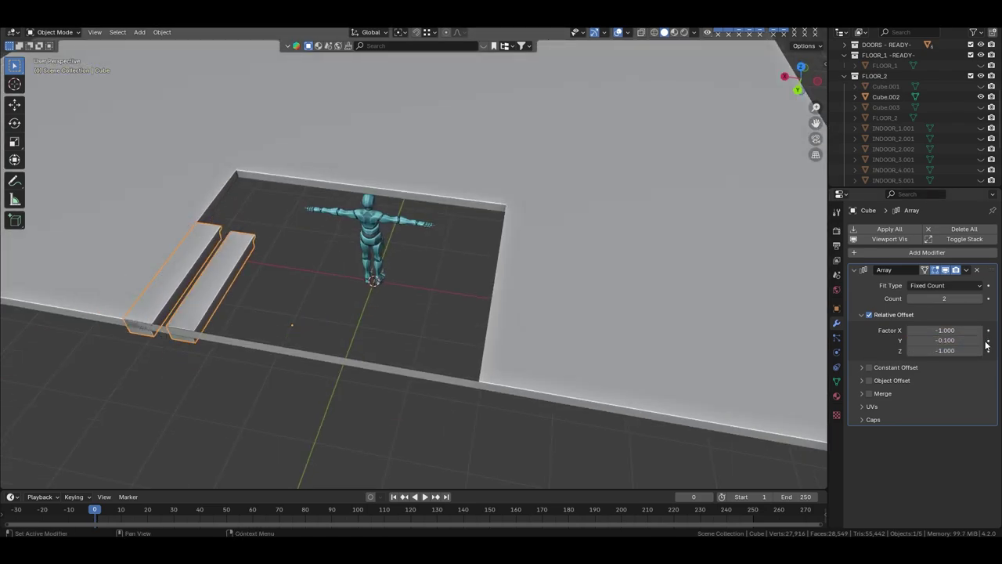
{"action": "left_click", "coordinate": [982, 330]}
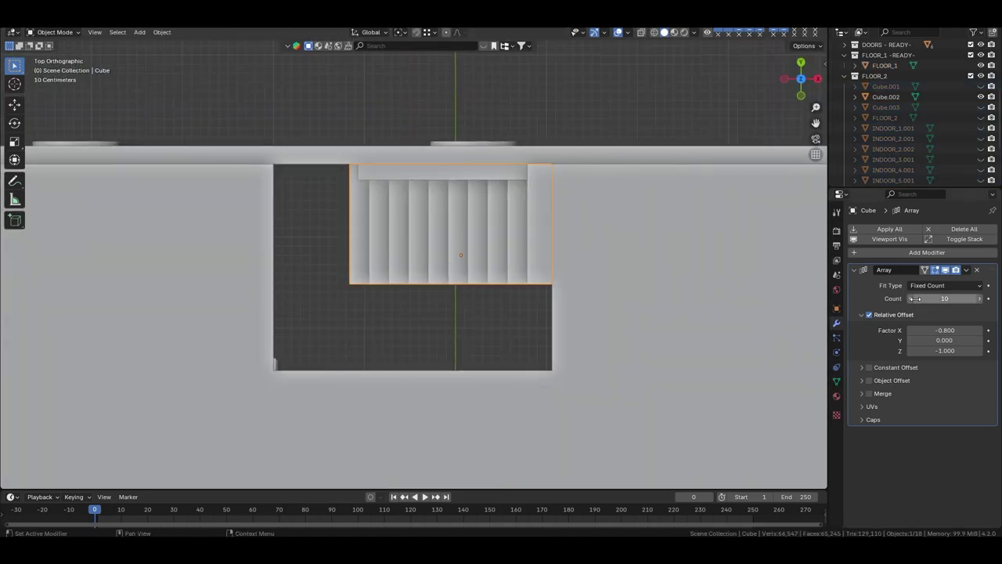
{"action": "left_click", "coordinate": [912, 298]}
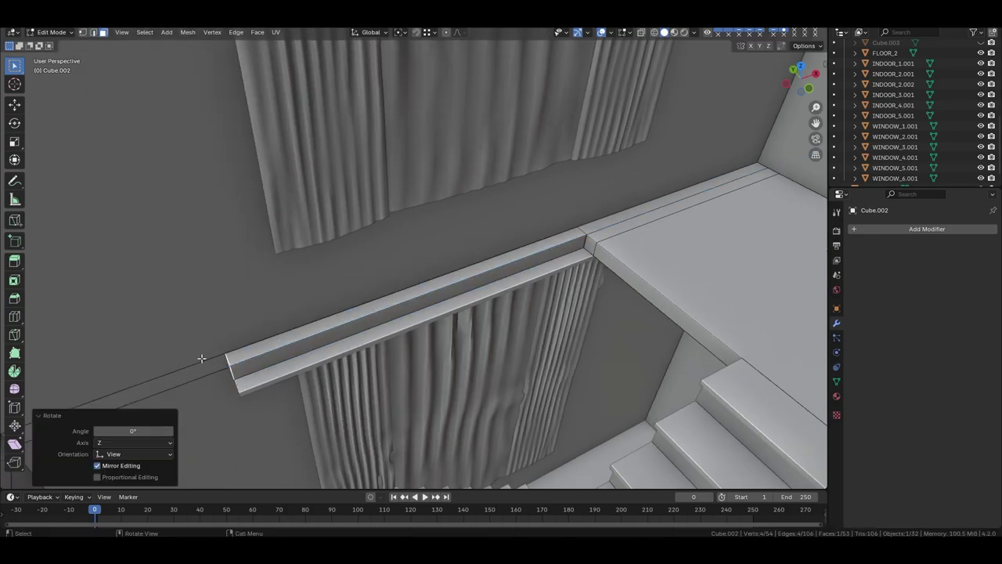
{"action": "key", "text": "x"}
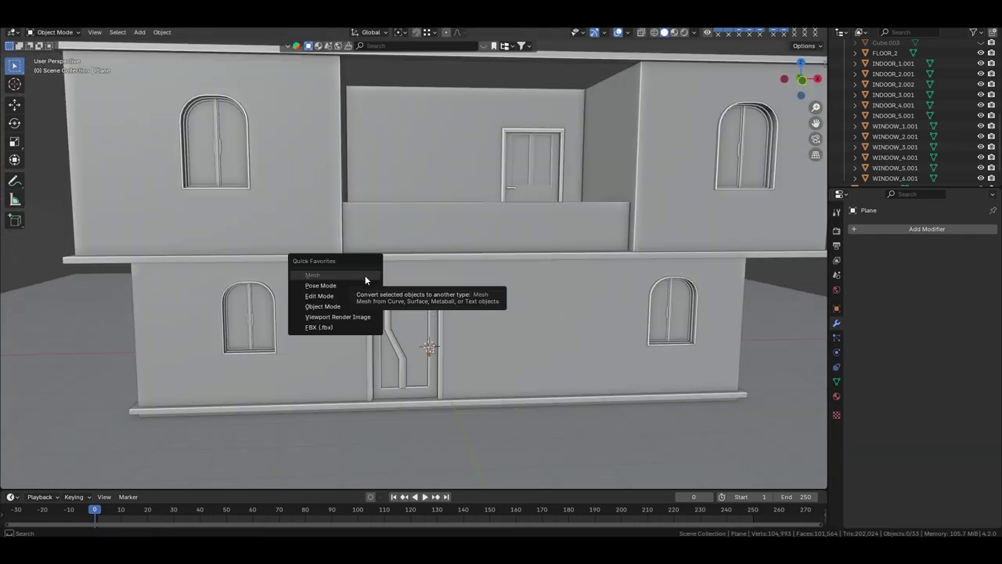
Walk through the scene, then give the floor slab a new material named to match FLOOR2_GROUND.
{"action": "left_click", "coordinate": [94, 32]}
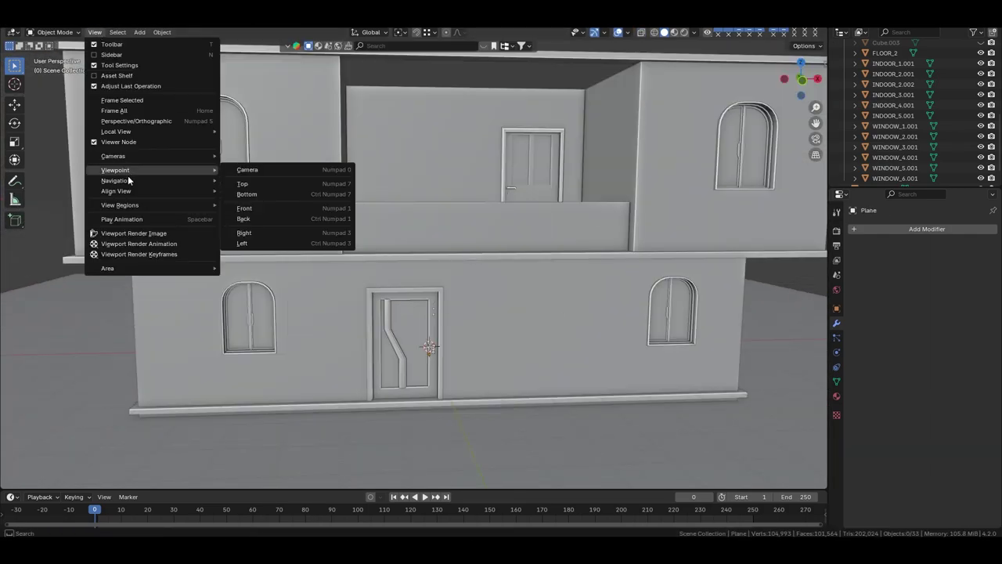
{"action": "left_click", "coordinate": [264, 376]}
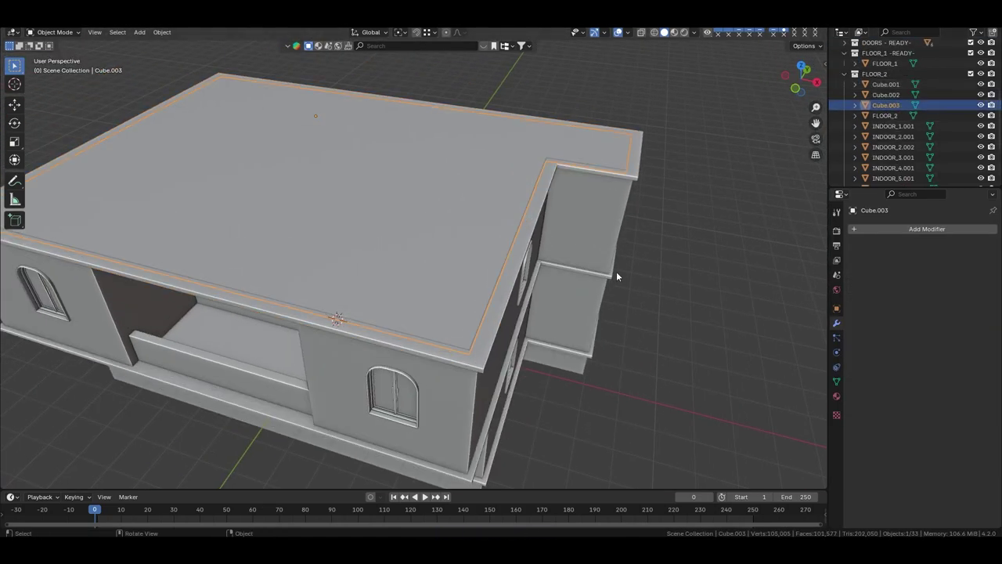
{"action": "left_click", "coordinate": [836, 396]}
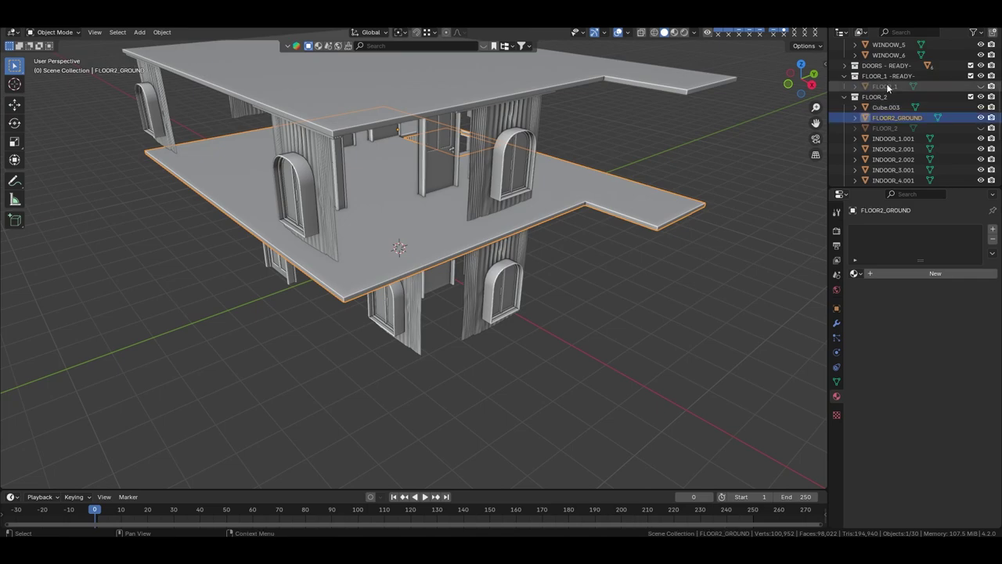
{"action": "left_click", "coordinate": [903, 272]}
{"action": "double_click", "coordinate": [904, 273]}
{"action": "type", "text": "flo"}
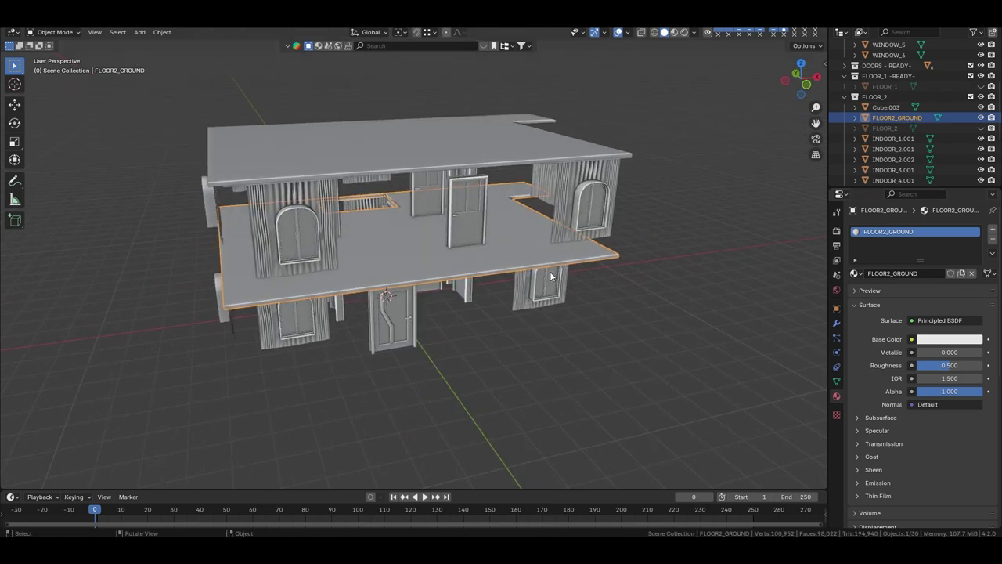
Rename the roof slab ROOF_GROUND and give it a new matching material.
{"action": "middle_click_drag", "start_coordinate": [550, 275], "coordinate": [526, 320]}
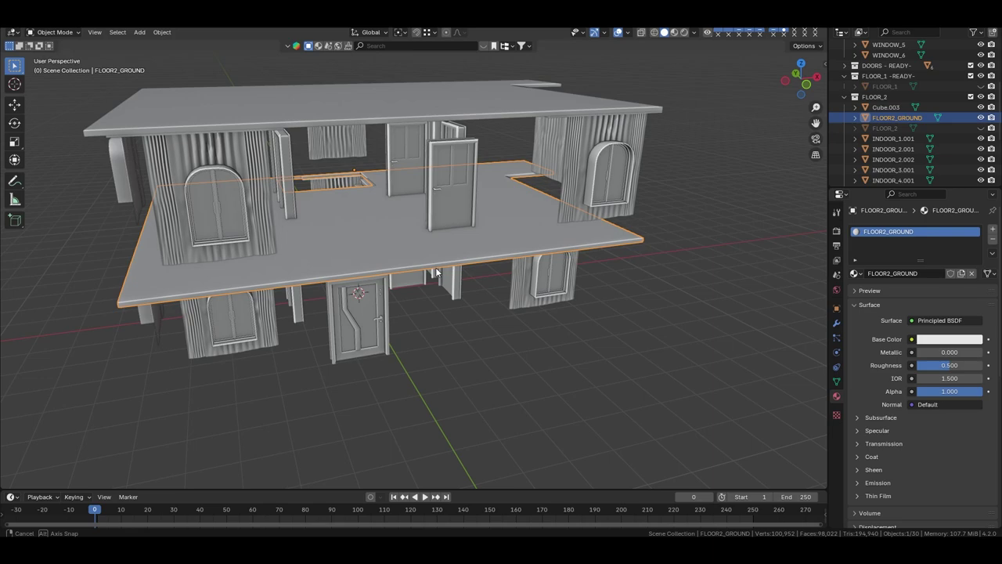
{"action": "middle_click_drag", "start_coordinate": [436, 271], "coordinate": [595, 258]}
{"action": "left_click", "coordinate": [885, 107]}
{"action": "type", "text": "ROUND"}
{"action": "key", "text": "Return"}
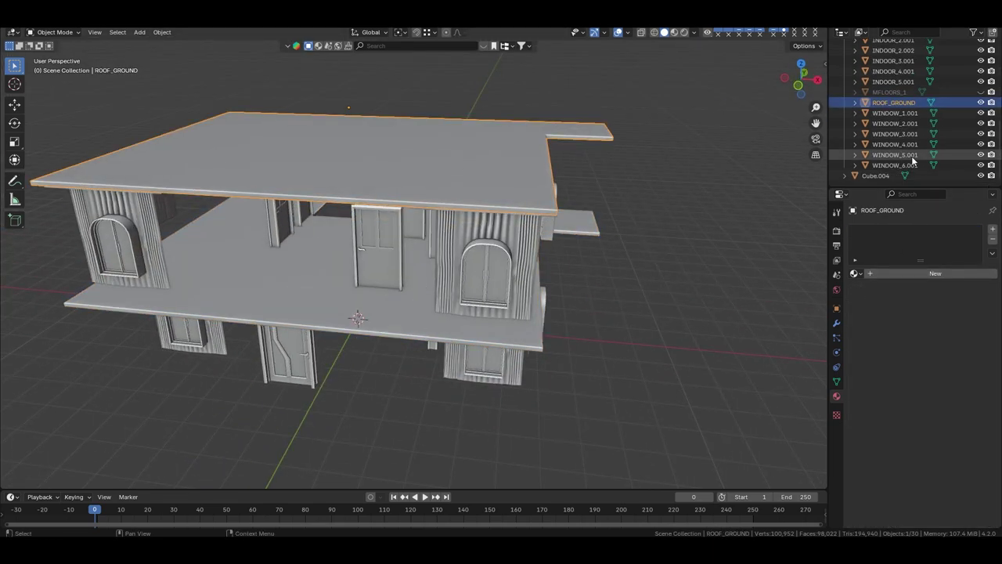
{"action": "left_click", "coordinate": [934, 273]}
{"action": "double_click", "coordinate": [900, 273]}
{"action": "type", "text": "ROOF_GROUND"}
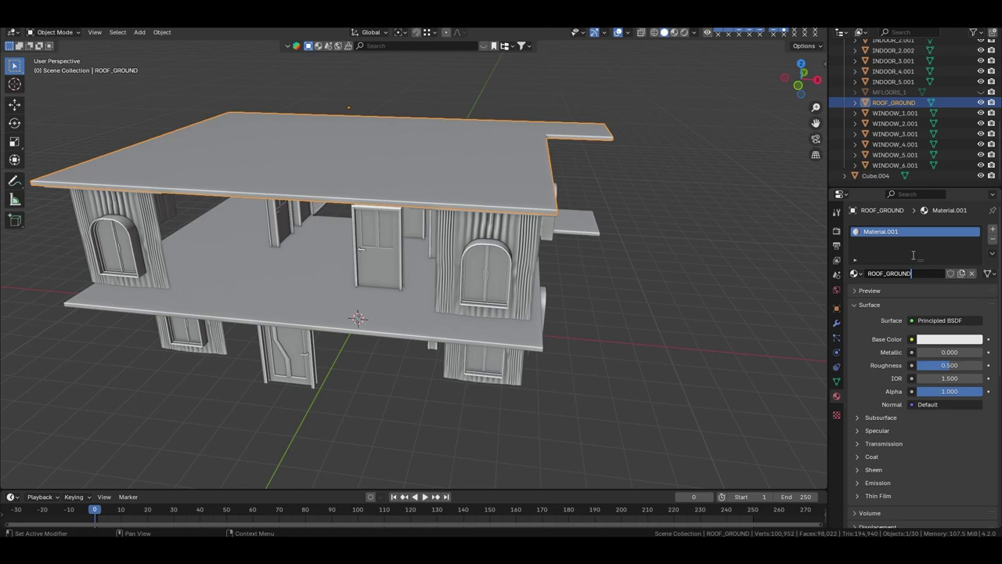
Check the slab's face directions with the Face Orientation overlay, then unhide the hidden slabs.
{"action": "left_click", "coordinate": [595, 289]}
{"action": "mouse_move", "coordinate": [606, 269]}
{"action": "middle_mouse_down"}
{"action": "mouse_move", "coordinate": [595, 289]}
{"action": "mouse_move", "coordinate": [518, 187]}
{"action": "middle_mouse_up"}
{"action": "key", "text": "Tab"}
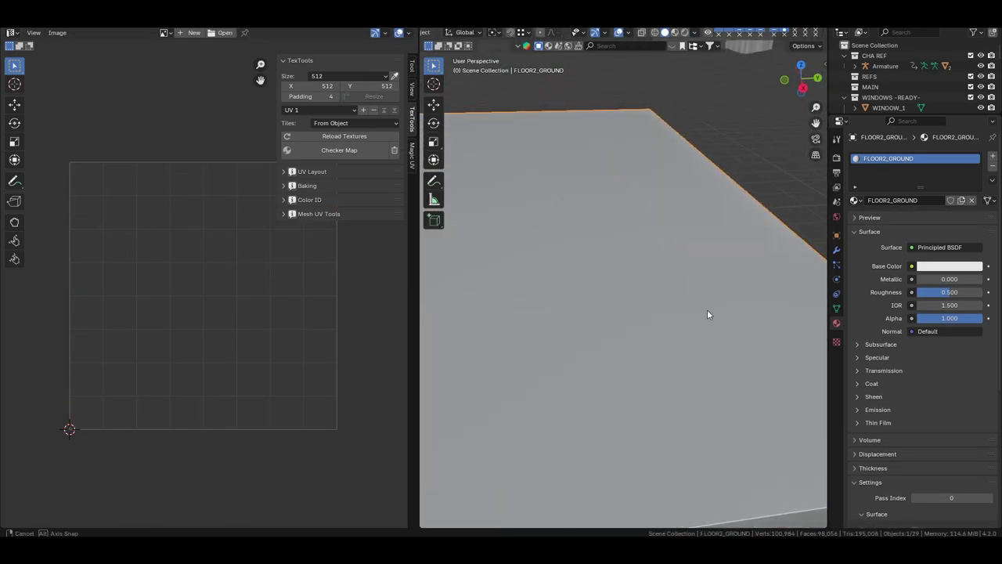
{"action": "left_click", "coordinate": [627, 32]}
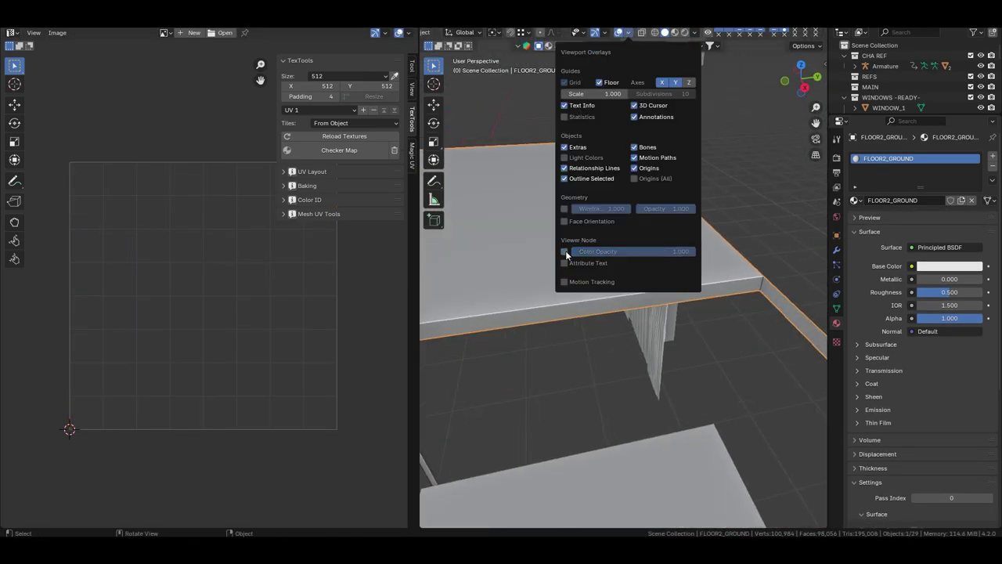
{"action": "left_click", "coordinate": [565, 251]}
{"action": "middle_click_drag", "start_coordinate": [449, 220], "coordinate": [614, 173]}
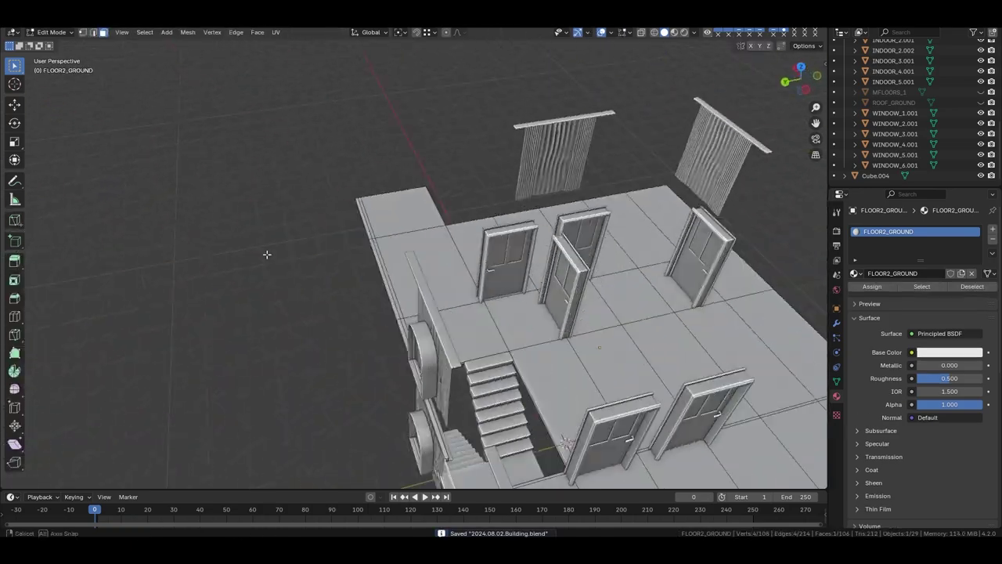
{"action": "key", "text": "Tab"}
{"action": "mouse_move", "coordinate": [267, 254]}
{"action": "middle_mouse_down"}
{"action": "mouse_move", "coordinate": [658, 260]}
{"action": "mouse_move", "coordinate": [540, 223]}
{"action": "mouse_move", "coordinate": [569, 229]}
{"action": "mouse_move", "coordinate": [592, 145]}
{"action": "mouse_move", "coordinate": [471, 229]}
{"action": "mouse_move", "coordinate": [548, 235]}
{"action": "middle_mouse_up"}
{"action": "key", "text": "alt+h"}
Add a cube and move its end face along the X axis.
{"action": "key", "text": "shift+a"}
{"action": "left_click", "coordinate": [517, 241]}
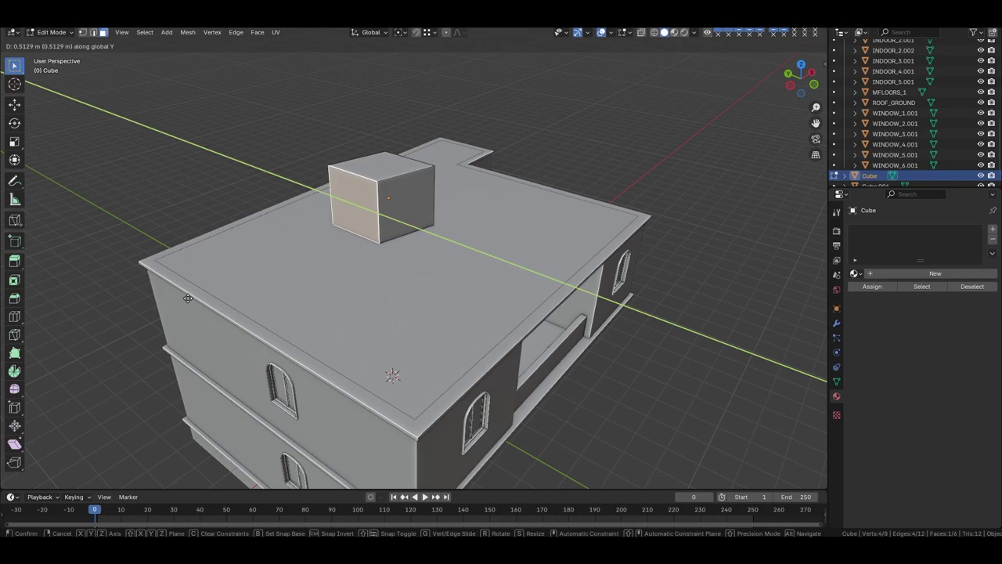
{"action": "key", "text": "Tab"}
{"action": "left_click", "coordinate": [509, 129]}
{"action": "key", "text": "g"}
{"action": "key", "text": "x"}
{"action": "middle_click_drag", "start_coordinate": [502, 259], "coordinate": [670, 178]}
{"action": "key", "text": "x"}
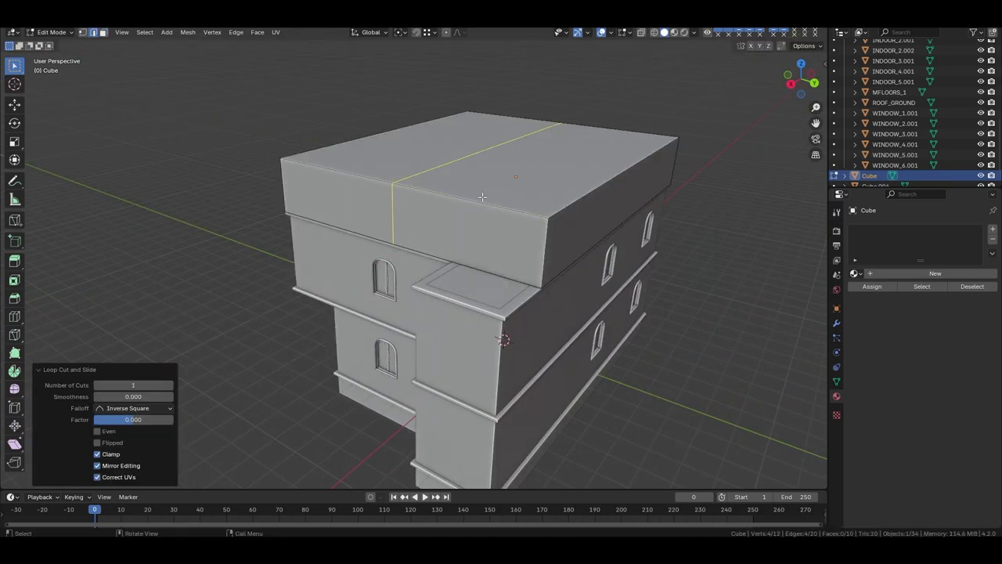
{"action": "middle_click_drag", "start_coordinate": [482, 197], "coordinate": [438, 234]}
Extrude the roof block's top face upward and lower the roof edge.
{"action": "key", "text": "3"}
{"action": "left_click", "coordinate": [313, 227]}
{"action": "mouse_move", "coordinate": [313, 227]}
{"action": "middle_mouse_down"}
{"action": "mouse_move", "coordinate": [461, 258]}
{"action": "mouse_move", "coordinate": [486, 308]}
{"action": "mouse_move", "coordinate": [418, 295]}
{"action": "mouse_move", "coordinate": [339, 323]}
{"action": "mouse_move", "coordinate": [450, 277]}
{"action": "middle_mouse_up"}
{"action": "key", "text": "e"}
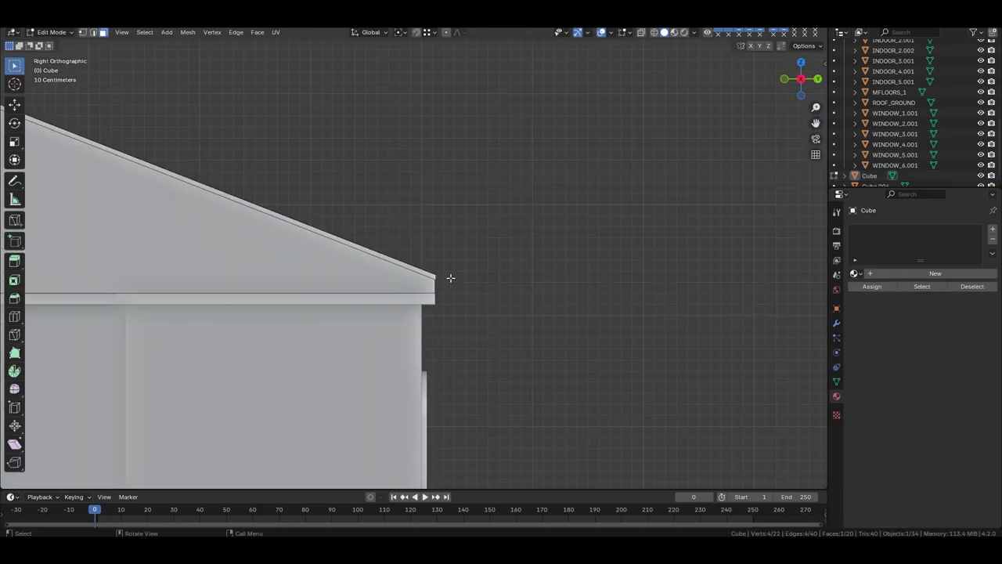
{"action": "mouse_move", "coordinate": [546, 359]}
{"action": "middle_mouse_down"}
{"action": "mouse_move", "coordinate": [499, 276]}
{"action": "mouse_move", "coordinate": [525, 314]}
{"action": "mouse_move", "coordinate": [450, 333]}
{"action": "mouse_move", "coordinate": [347, 258]}
{"action": "mouse_move", "coordinate": [381, 403]}
{"action": "mouse_move", "coordinate": [436, 400]}
{"action": "mouse_move", "coordinate": [422, 299]}
{"action": "middle_mouse_up"}
{"action": "left_click", "coordinate": [410, 398]}
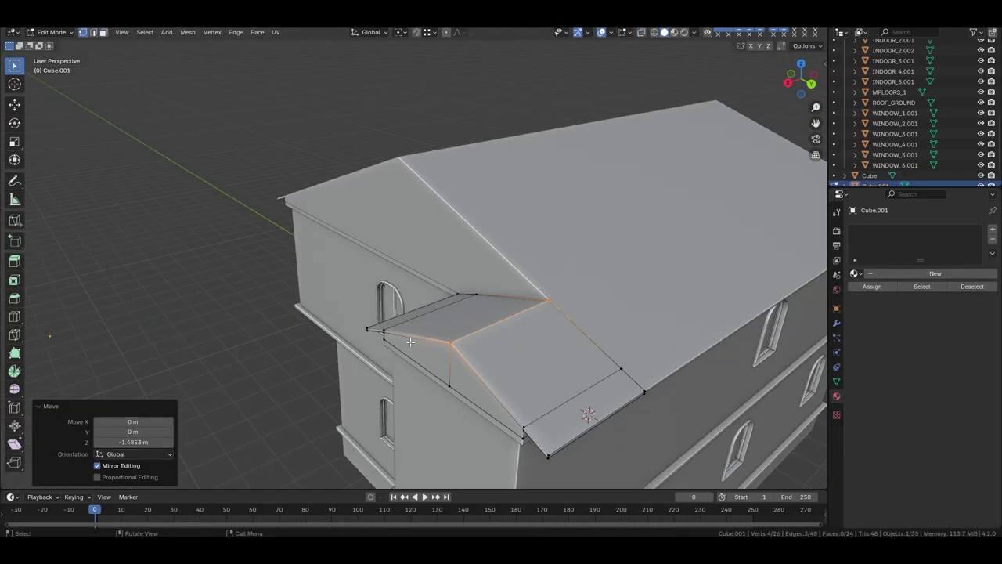
Return to Object Mode and orbit and zoom to see the whole house.
{"action": "scroll", "coordinate": [422, 299], "scroll_direction": "up", "scroll_amount": 5}
{"action": "key", "text": "Tab"}
{"action": "scroll", "coordinate": [525, 332], "scroll_direction": "down", "scroll_amount": 6}
{"action": "mouse_move", "coordinate": [525, 332]}
{"action": "middle_mouse_down"}
{"action": "mouse_move", "coordinate": [554, 352]}
{"action": "mouse_move", "coordinate": [263, 384]}
{"action": "middle_mouse_up"}
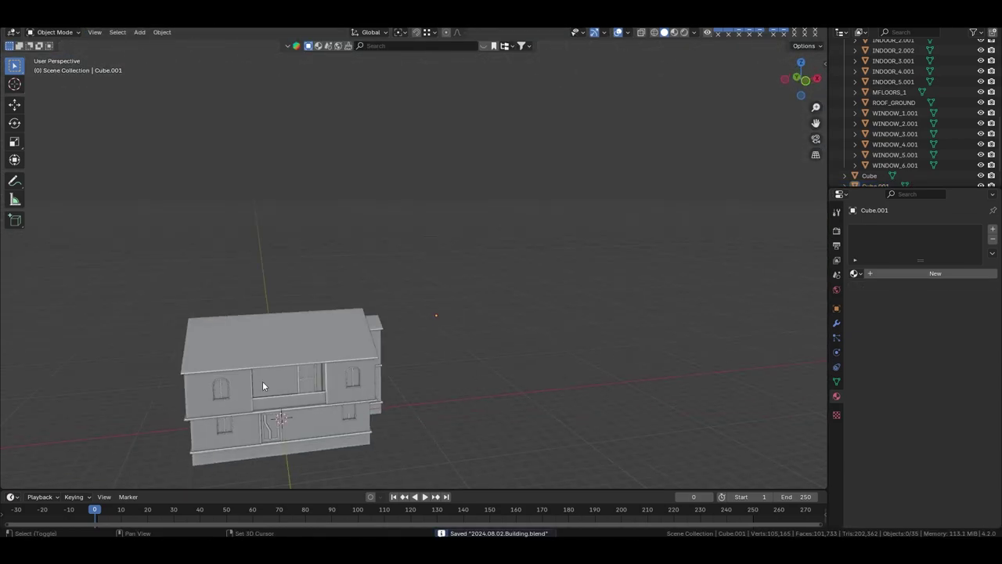
{"action": "scroll", "coordinate": [425, 347], "scroll_direction": "up", "scroll_amount": 5}
{"action": "scroll", "coordinate": [425, 346], "scroll_direction": "down", "scroll_amount": 4}
Add another cube and start editing its geometry.
{"action": "key", "text": "shift+a"}
{"action": "left_click", "coordinate": [454, 284]}
{"action": "key", "text": "Tab"}
Flatten the new cube along Z into a tile and place a duplicated tile piece.
{"action": "key", "text": "s"}
{"action": "key", "text": "z"}
{"action": "left_click", "coordinate": [348, 181]}
{"action": "middle_click_drag", "start_coordinate": [349, 182], "coordinate": [462, 349]}
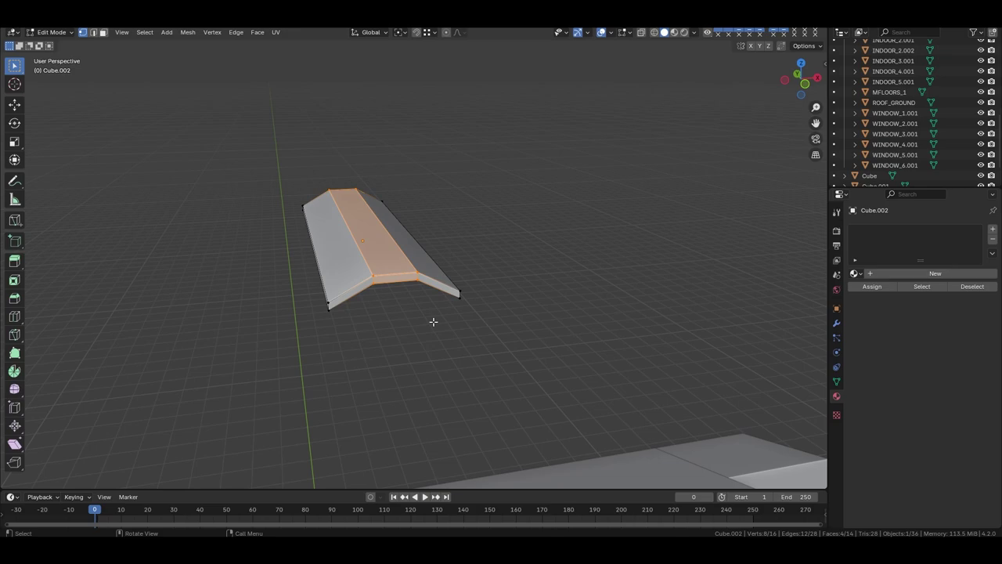
{"action": "key", "text": "ctrl+z"}
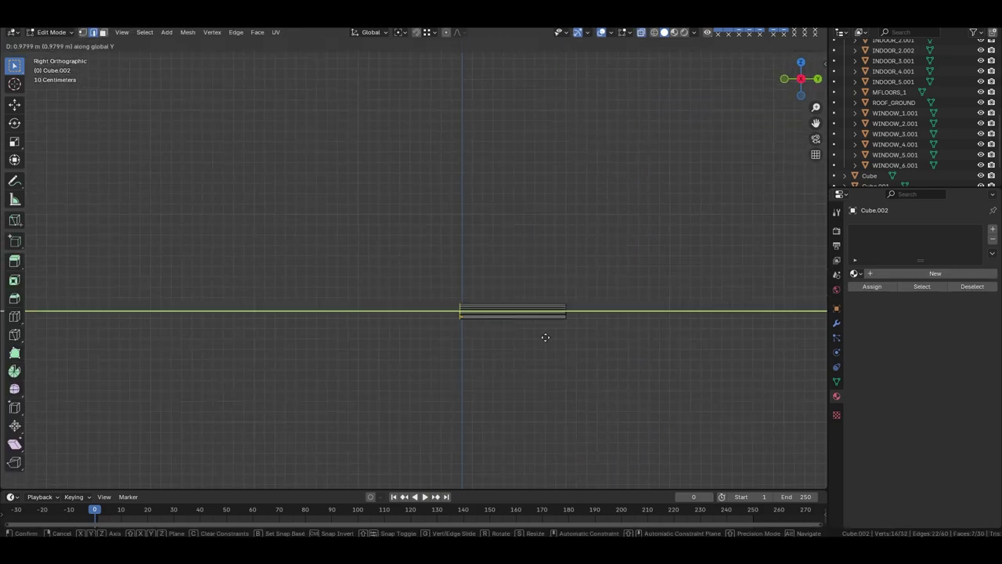
{"action": "left_click", "coordinate": [344, 301]}
{"action": "scroll", "coordinate": [390, 338], "scroll_direction": "up", "scroll_amount": 4}
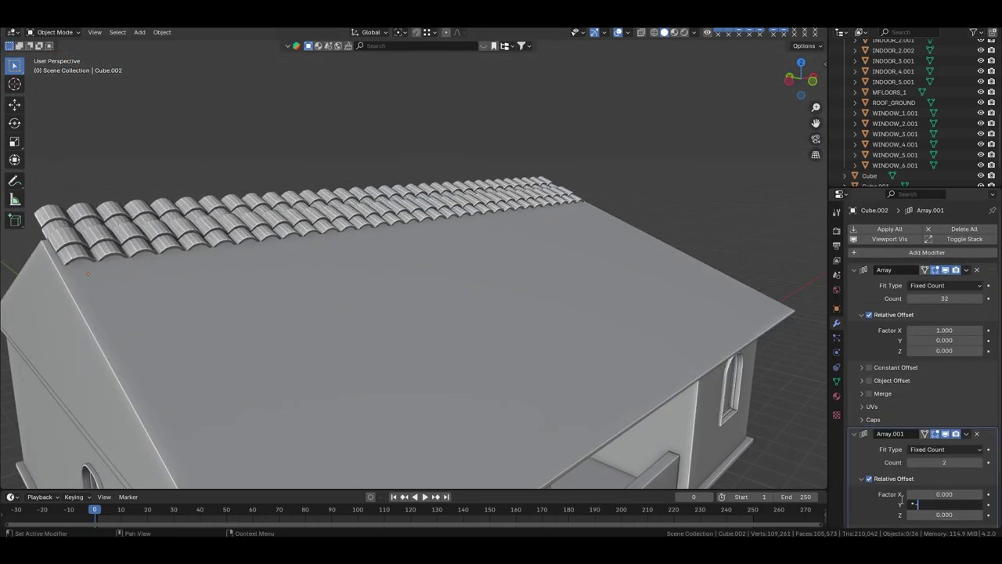
Raise the main roof's tile rows to 9 and move the tiles vertically into place.
{"action": "left_click_drag", "start_coordinate": [980, 462], "coordinate": [988, 461]}
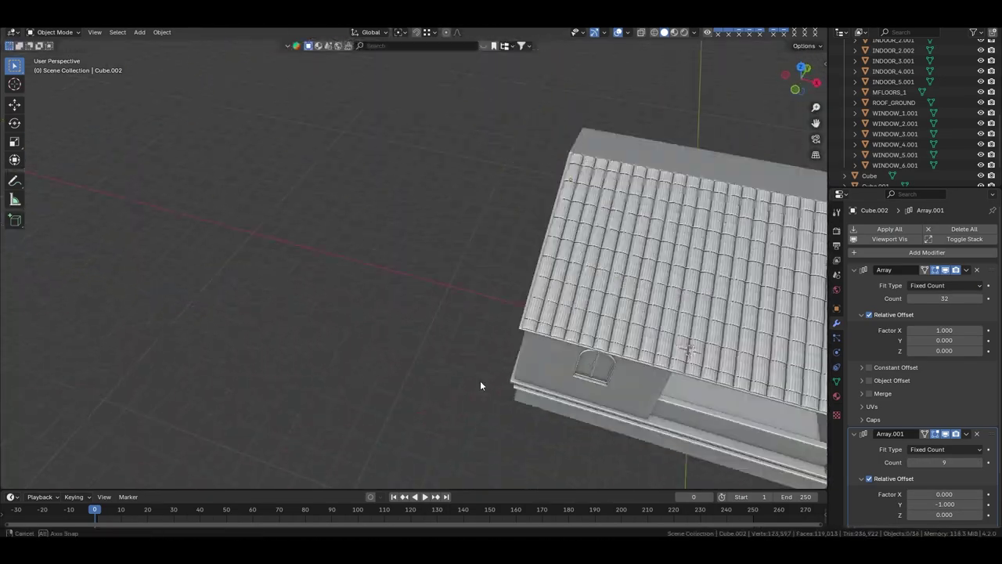
{"action": "middle_click_drag", "start_coordinate": [480, 380], "coordinate": [382, 291]}
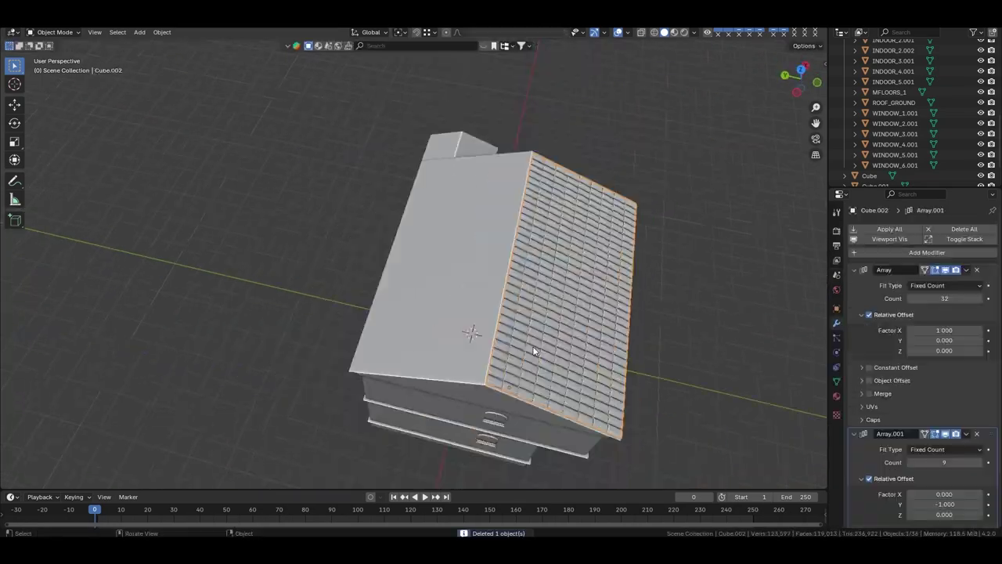
{"action": "key", "text": "KP_3"}
{"action": "key", "text": "g"}
{"action": "key", "text": "z"}
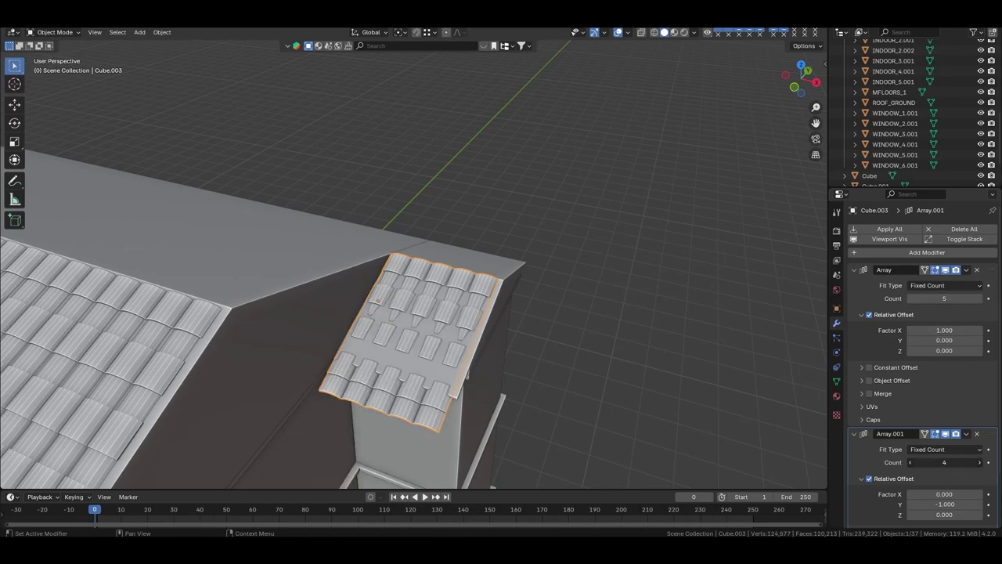
Set the side roof to 3 tile rows, position them, and delete the extra tile object.
{"action": "left_click", "coordinate": [909, 462]}
{"action": "key", "text": "KP_3"}
{"action": "key", "text": "g"}
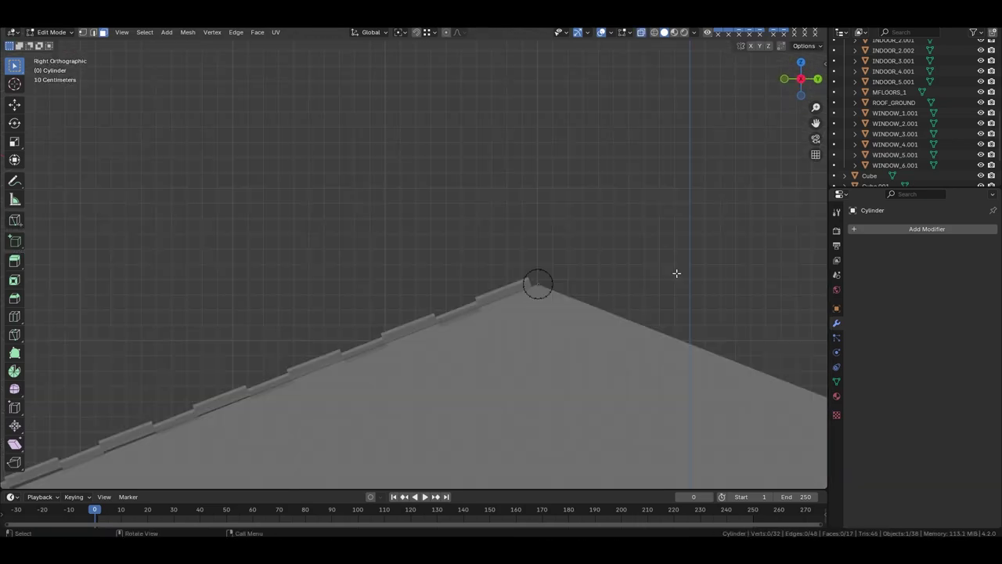
{"action": "key", "text": "1"}
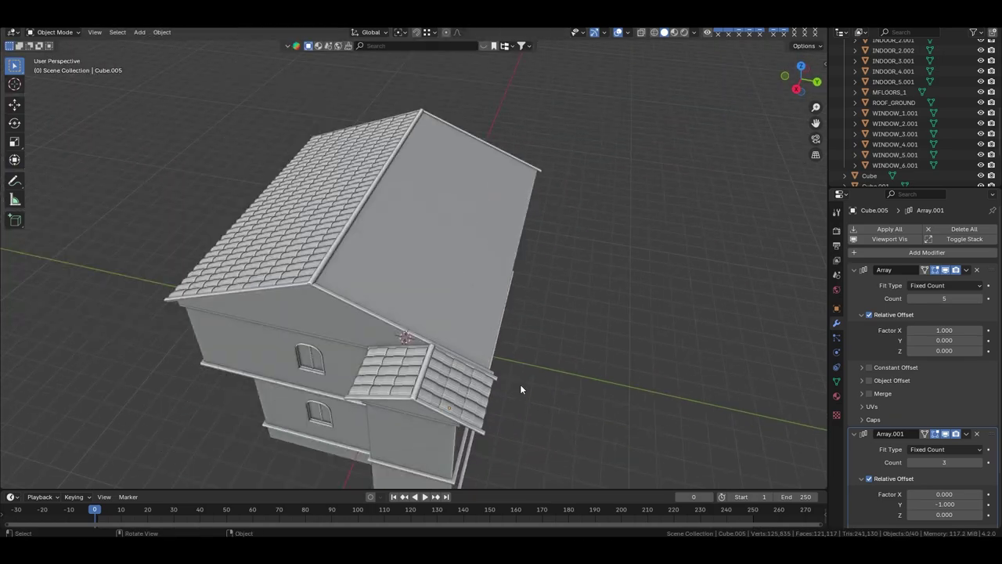
{"action": "mouse_move", "coordinate": [563, 298]}
{"action": "middle_mouse_down"}
{"action": "mouse_move", "coordinate": [534, 300]}
{"action": "mouse_move", "coordinate": [592, 312]}
{"action": "middle_mouse_up"}
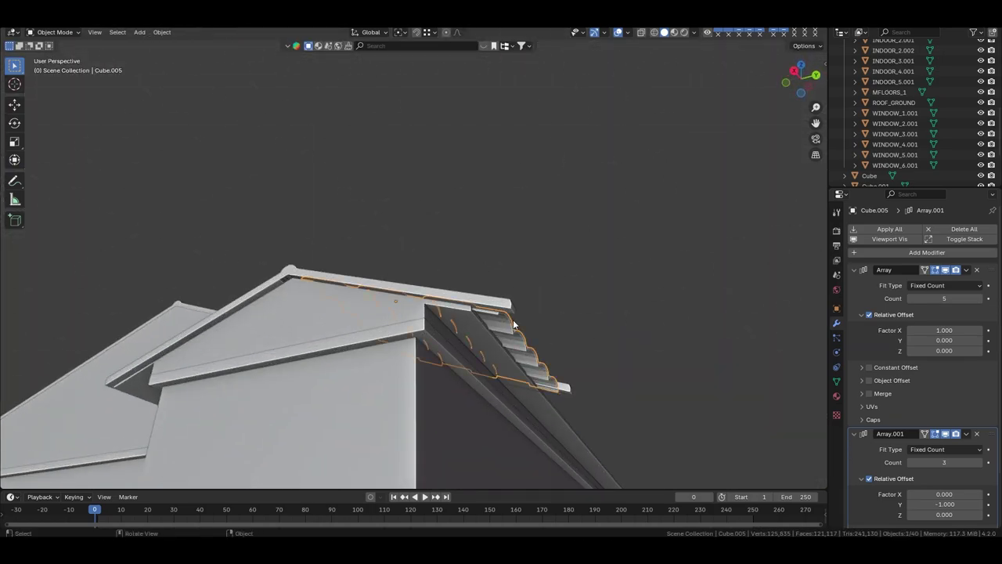
{"action": "key", "text": "Delete"}
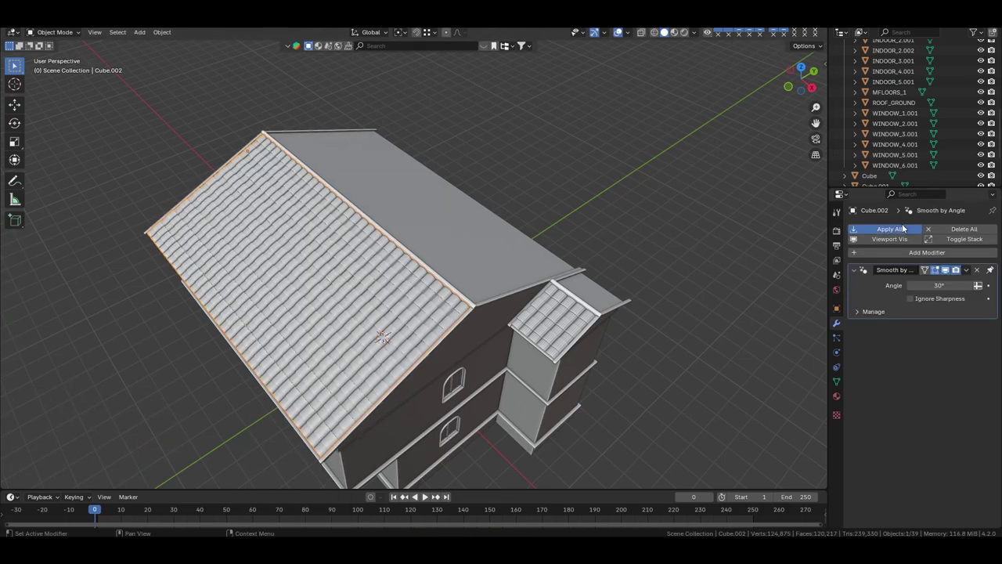
Convert the tile arrays to a real mesh and frame the small side roof's tiles.
{"action": "left_click", "coordinate": [902, 228]}
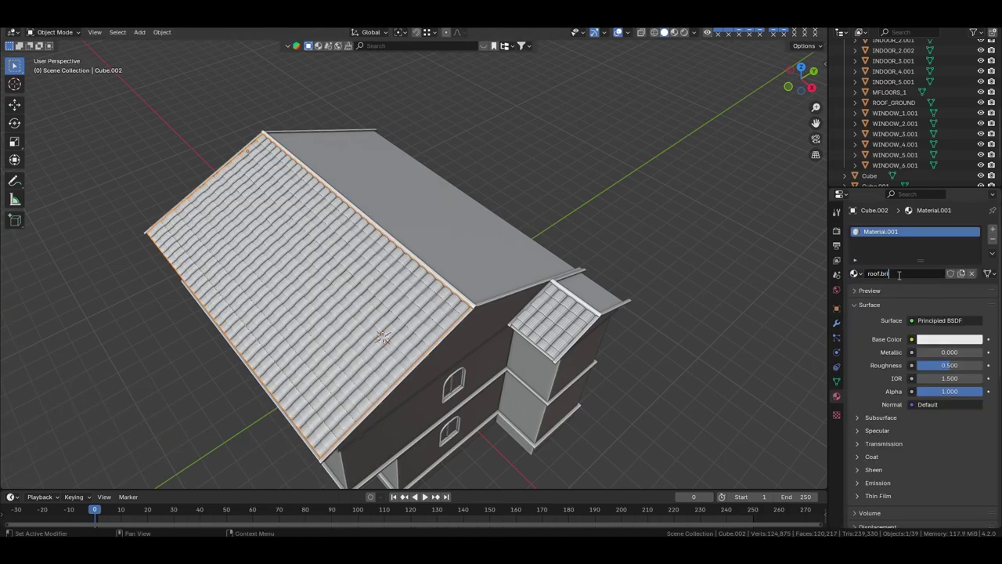
{"action": "left_click", "coordinate": [564, 328]}
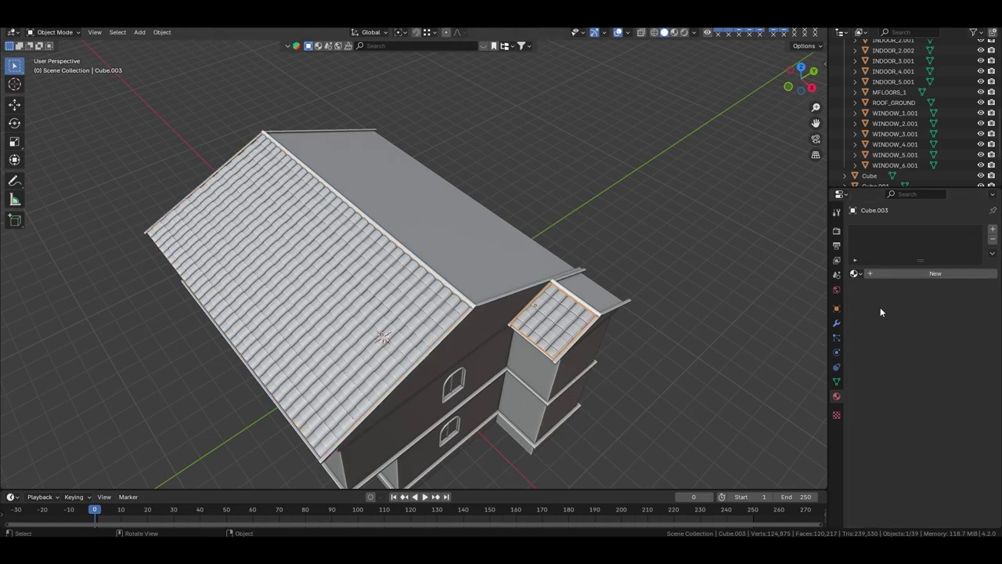
{"action": "key", "text": "KP_Decimal"}
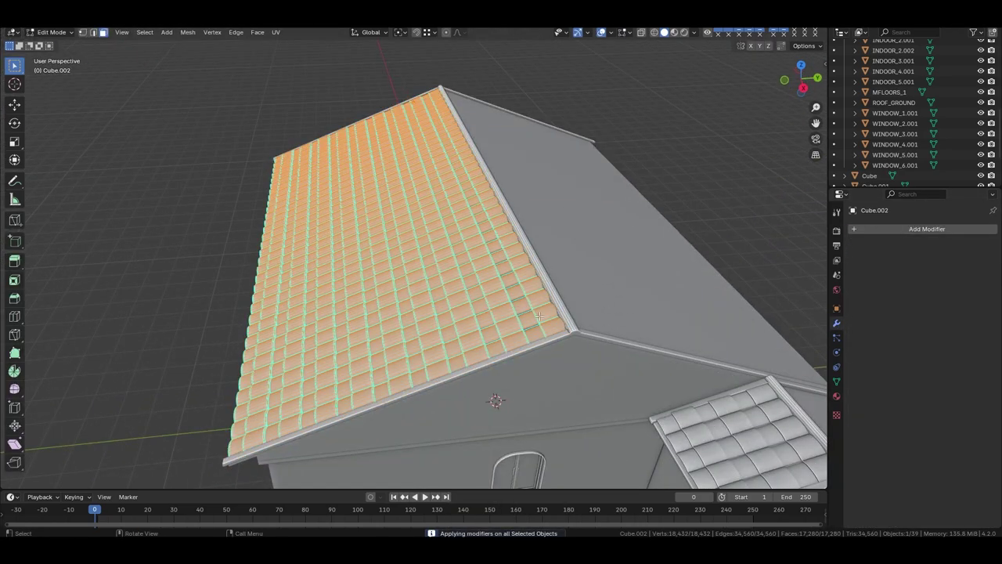
Copy the side roof tiles onto the opposite slope, discarding a misplaced duplicate.
{"action": "key", "text": "shift+d"}
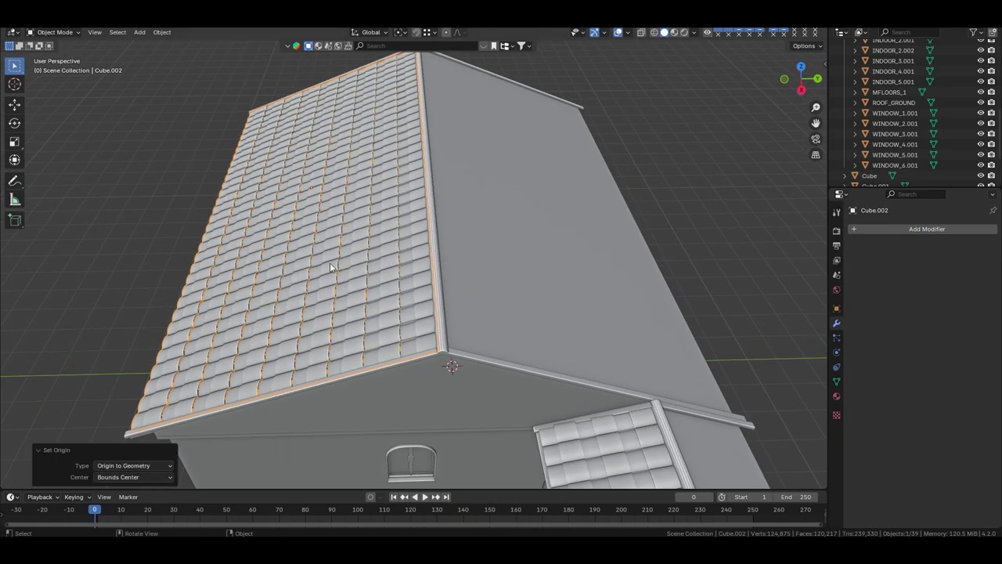
{"action": "key", "text": "g"}
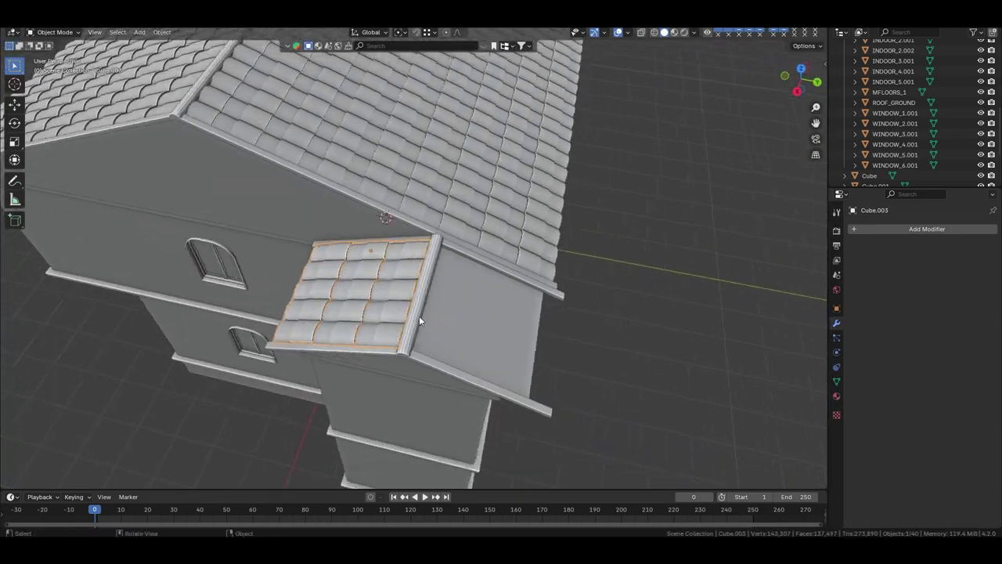
{"action": "key", "text": "Delete"}
{"action": "right_click", "coordinate": [394, 274]}
{"action": "left_click", "coordinate": [395, 274]}
{"action": "key", "text": "ctrl+v"}
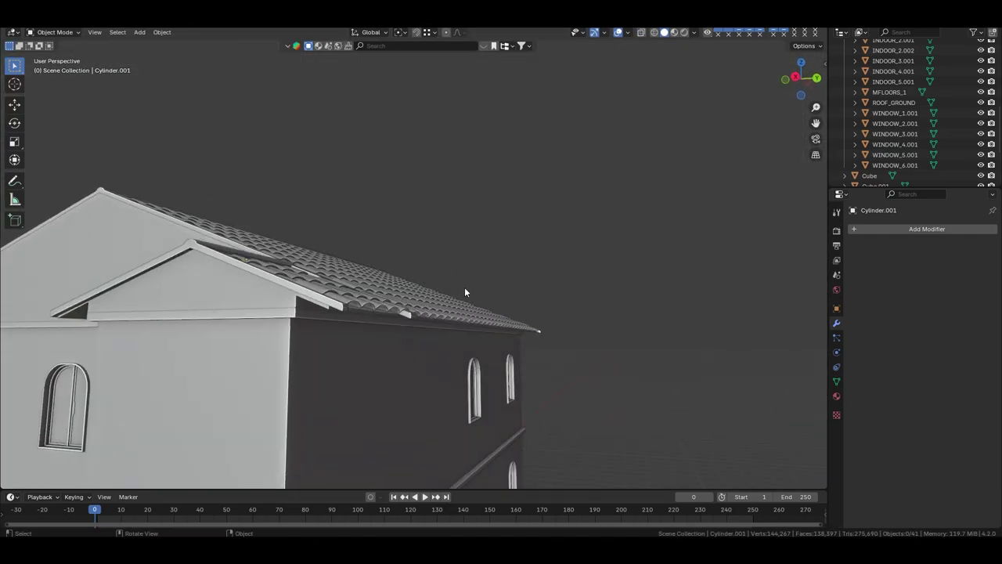
Place the half-round gutter under the eave at the back of the house.
{"action": "middle_click_drag", "start_coordinate": [368, 335], "coordinate": [483, 320]}
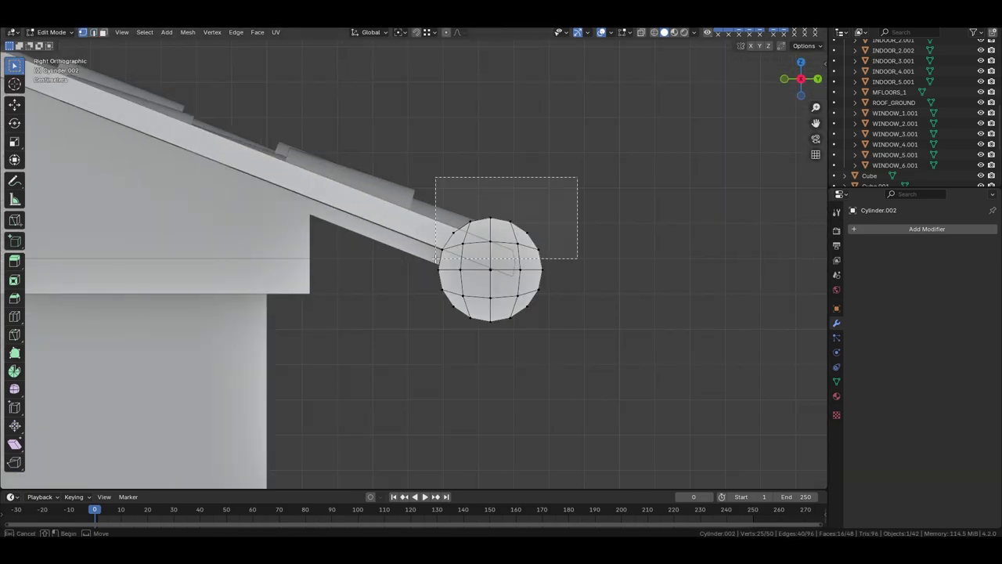
{"action": "left_click", "coordinate": [524, 341]}
{"action": "scroll", "coordinate": [536, 337], "scroll_direction": "down", "scroll_amount": 3}
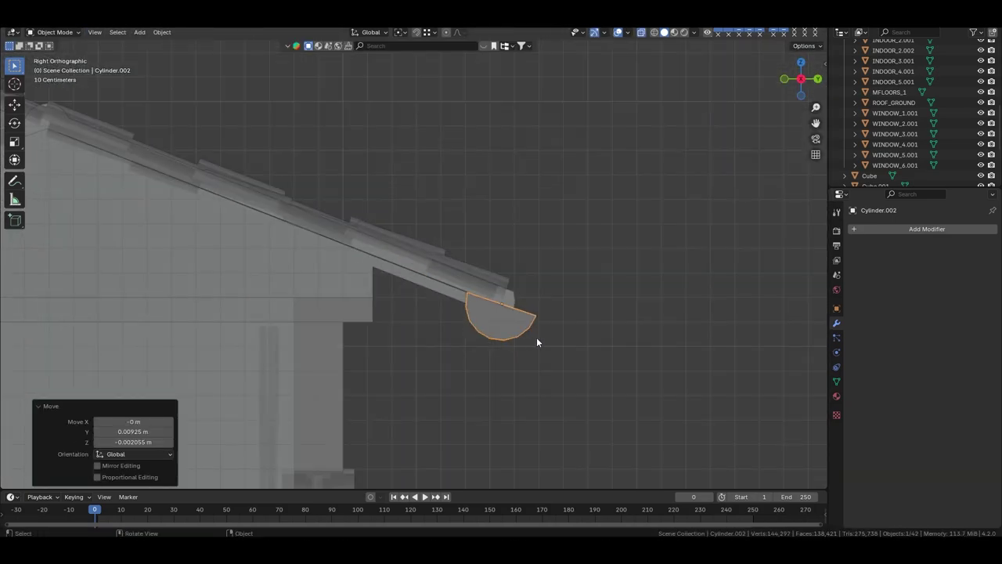
{"action": "mouse_move", "coordinate": [537, 337]}
{"action": "middle_mouse_down"}
{"action": "mouse_move", "coordinate": [264, 194]}
{"action": "mouse_move", "coordinate": [406, 259]}
{"action": "middle_mouse_up"}
Add a cylinder downpipe, position it from the top view and slant its bottom.
{"action": "key", "text": "shift+a"}
{"action": "left_click", "coordinate": [415, 228]}
{"action": "key", "text": "KP_7"}
{"action": "key", "text": "g"}
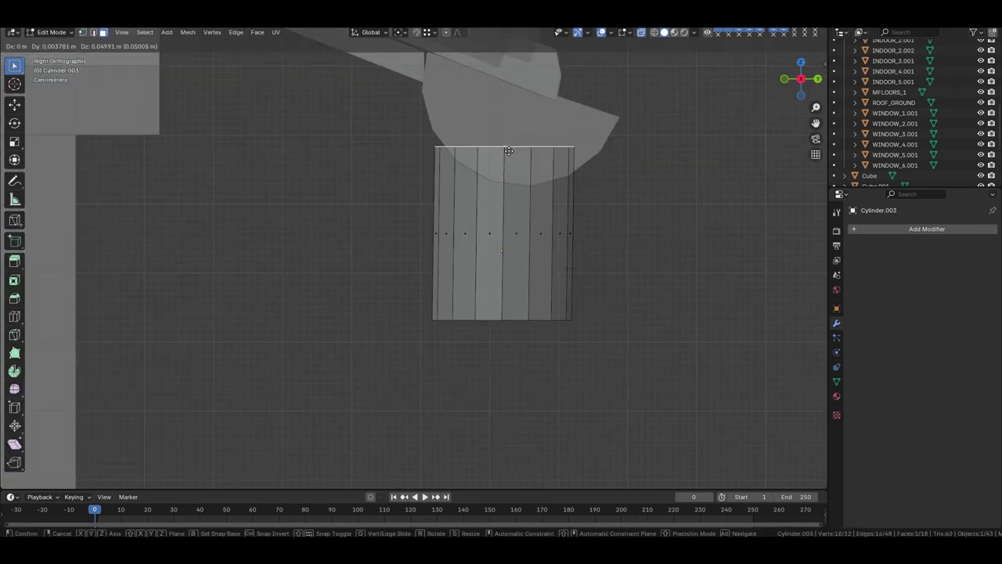
{"action": "left_click", "coordinate": [311, 354]}
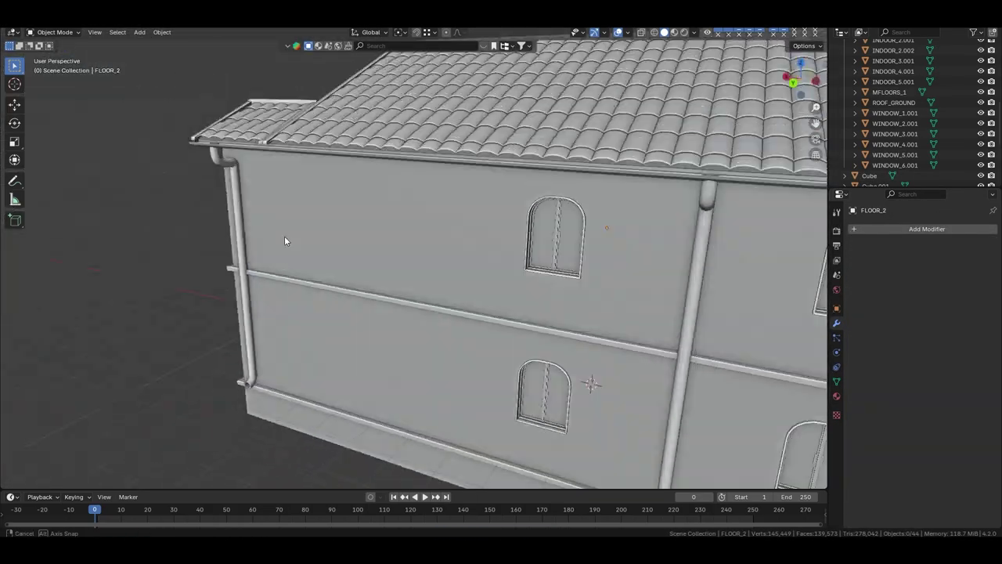
{"action": "left_click", "coordinate": [354, 190]}
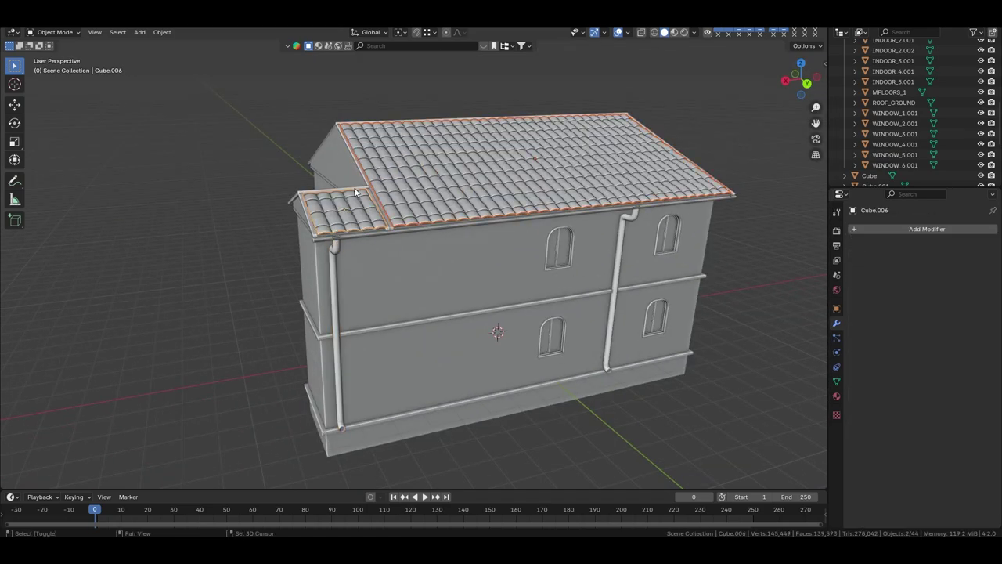
Move the roof parts into a new collection named ROOF.
{"action": "key", "text": "h"}
{"action": "key", "text": "alt+h"}
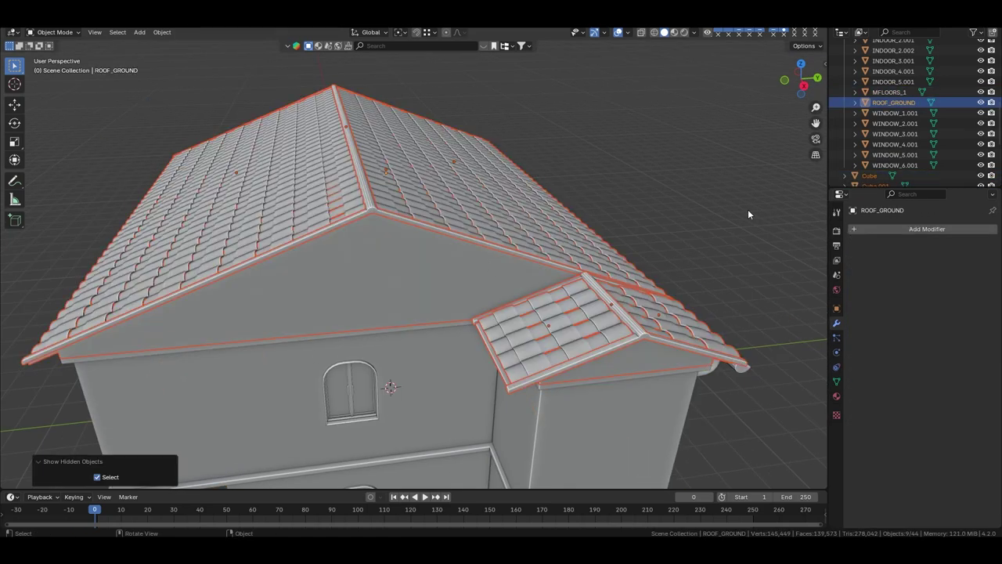
{"action": "key", "text": "m"}
{"action": "double_click", "coordinate": [792, 339]}
{"action": "type", "text": "R"}
{"action": "scroll", "coordinate": [887, 138], "scroll_direction": "down", "scroll_amount": 5}
{"action": "left_click", "coordinate": [885, 70]}
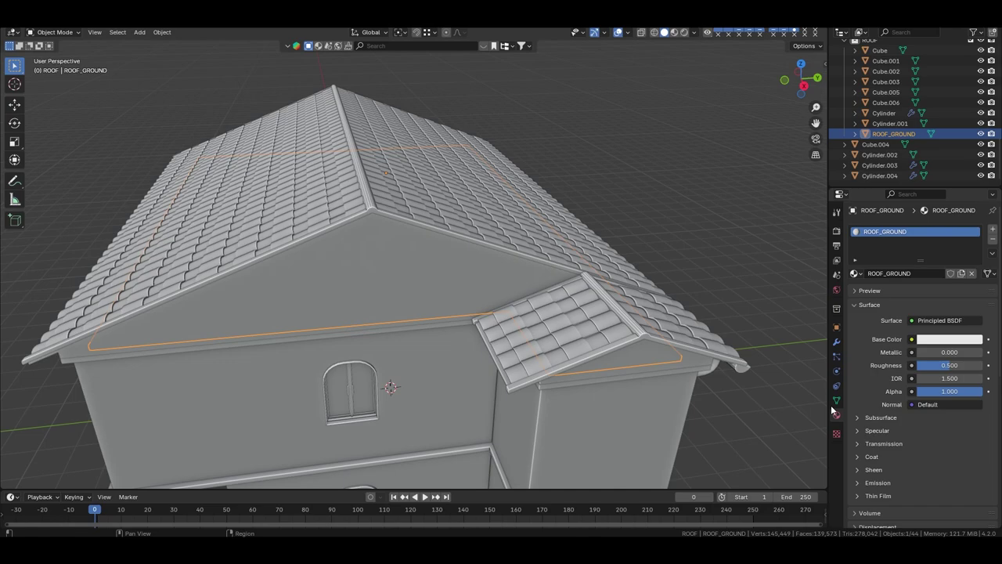
Rename the roof pieces in the Outliner, including ROOF_BRICKS_4 and the Cylinder.001 ridge piece.
{"action": "key", "text": "h"}
{"action": "type", "text": "ROOF_BRICKS_2"}
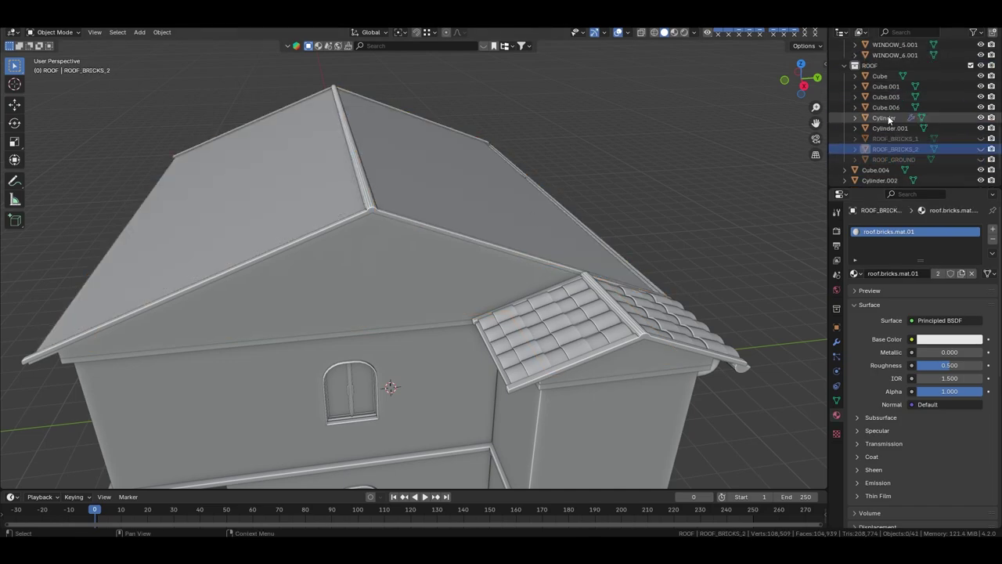
{"action": "left_click", "coordinate": [889, 119]}
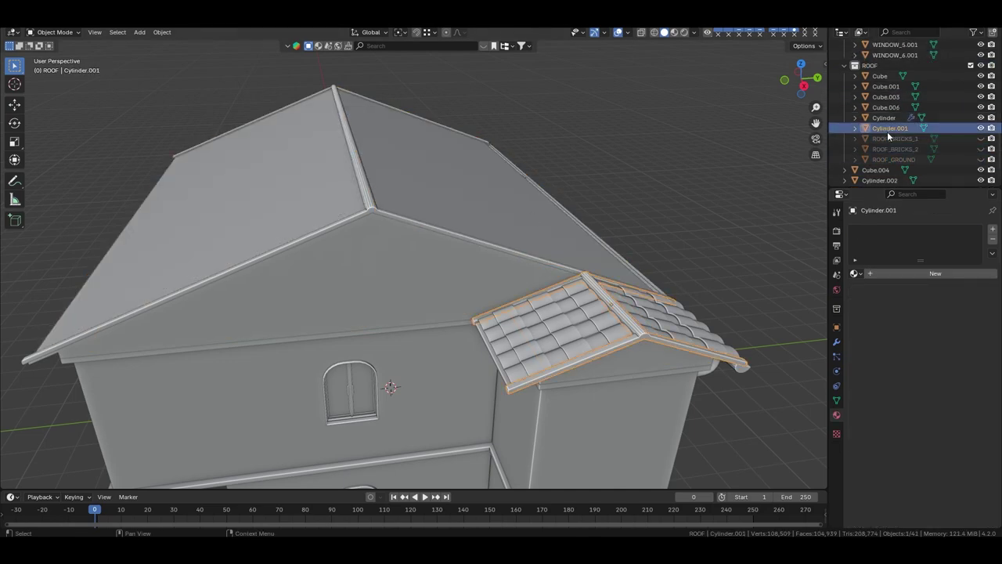
{"action": "left_click", "coordinate": [890, 108]}
{"action": "type", "text": "ROOF_BRICKS_4"}
{"action": "key", "text": "Return"}
{"action": "left_click", "coordinate": [884, 96]}
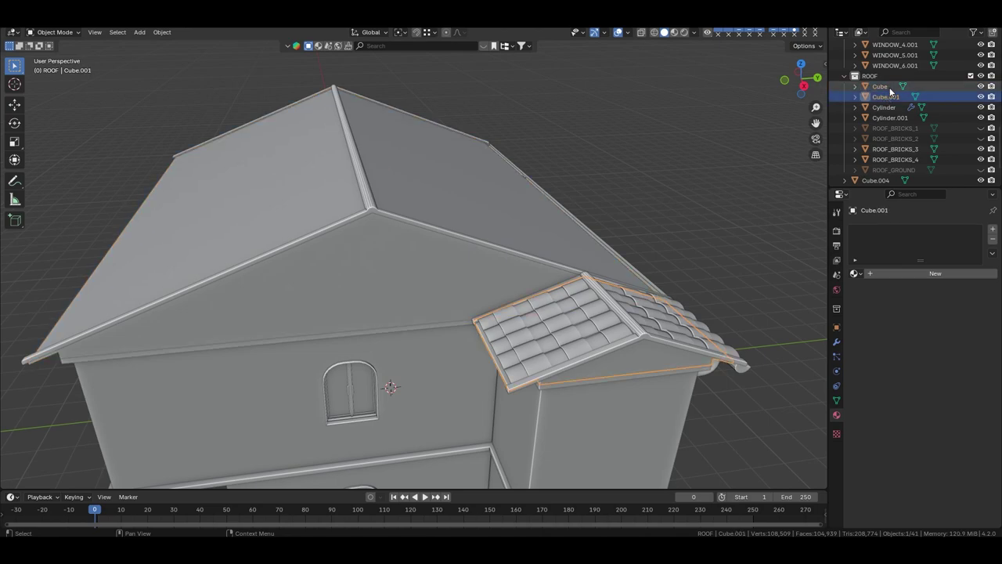
{"action": "scroll", "coordinate": [890, 89], "scroll_direction": "down", "scroll_amount": 1}
{"action": "double_click", "coordinate": [889, 106]}
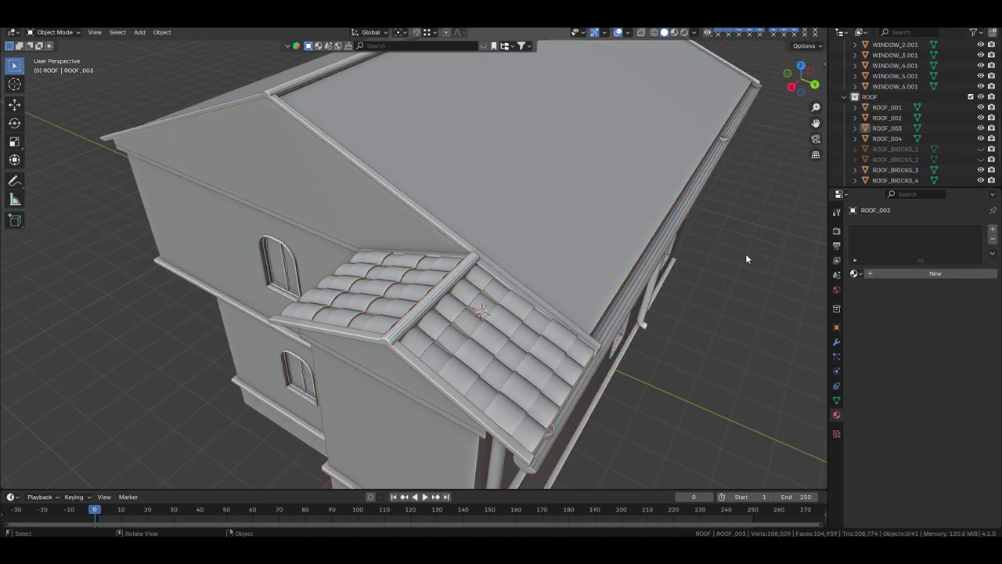
Hide the roof tiles and put the ROOF_002 roof shell into Edit Mode.
{"action": "mouse_move", "coordinate": [745, 258]}
{"action": "middle_mouse_down"}
{"action": "mouse_move", "coordinate": [548, 345]}
{"action": "mouse_move", "coordinate": [468, 252]}
{"action": "middle_mouse_up"}
{"action": "left_click", "coordinate": [574, 359]}
{"action": "key", "text": "h"}
{"action": "left_click", "coordinate": [887, 117]}
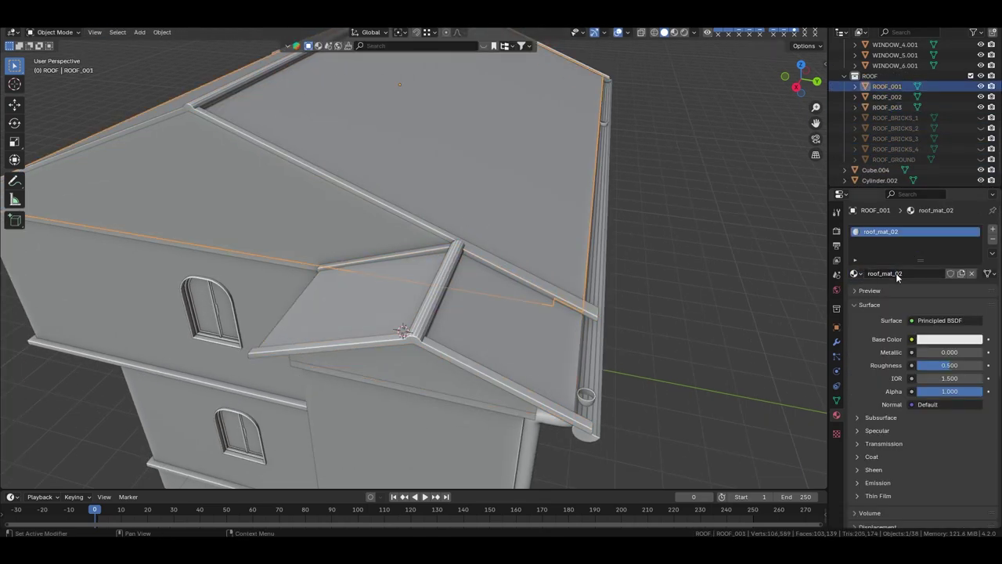
{"action": "key", "text": "Tab"}
{"action": "key", "text": "q"}
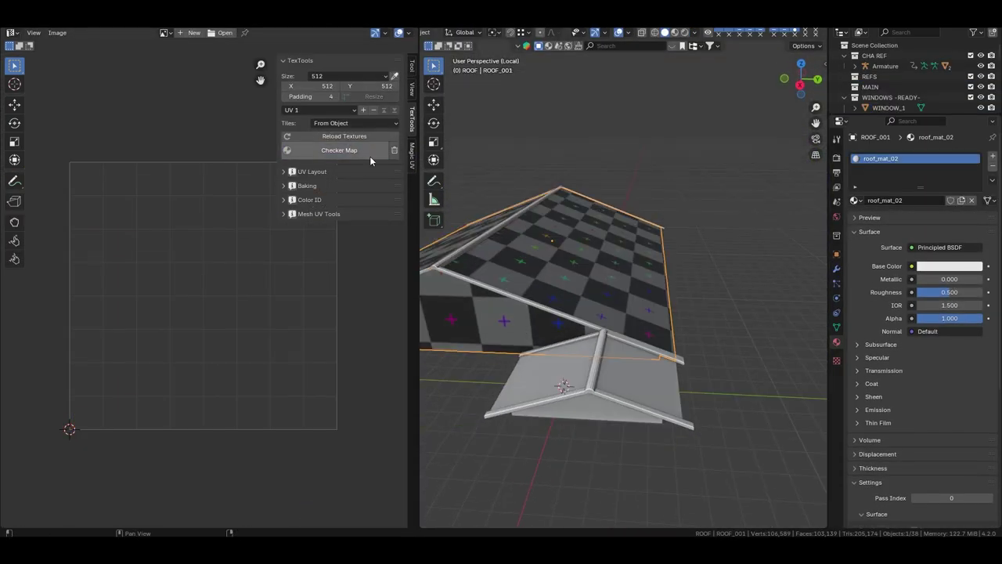
Turn off the TexTools checker preview and confirm the Smart UV Project unwrap of the roof.
{"action": "left_click", "coordinate": [370, 159]}
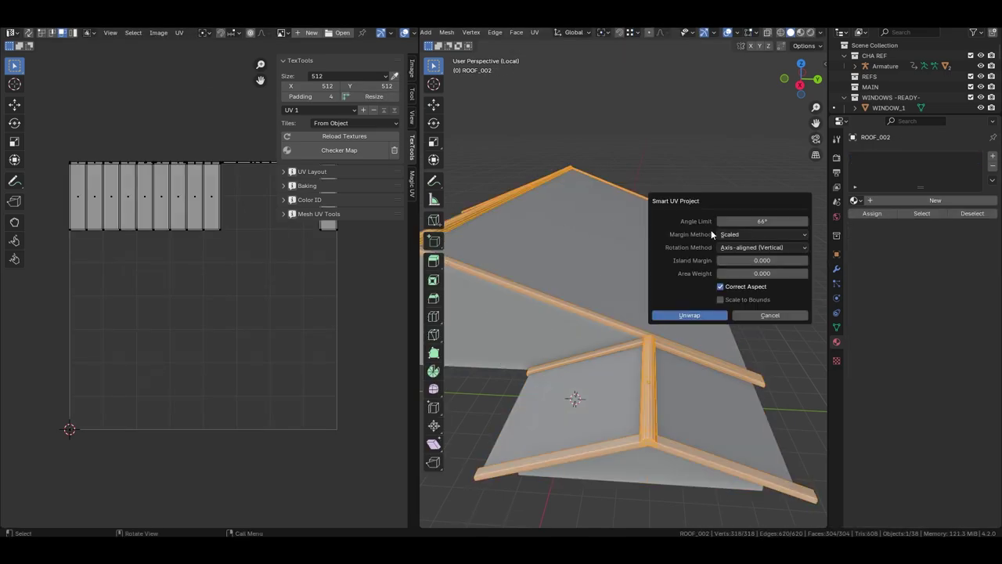
{"action": "key", "text": "Return"}
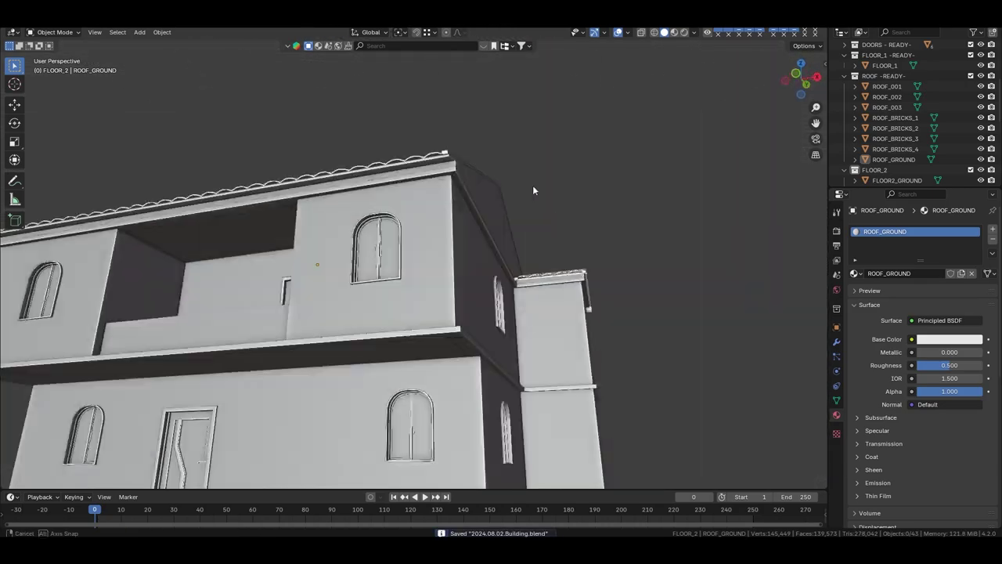
Rename the ladder to LADDER_01 and give it a new material ladder.mat.01.
{"action": "scroll", "coordinate": [533, 190], "scroll_direction": "down", "scroll_amount": 5}
{"action": "middle_click_drag", "start_coordinate": [512, 234], "coordinate": [642, 188]}
{"action": "scroll", "coordinate": [843, 118], "scroll_direction": "up", "scroll_amount": 3}
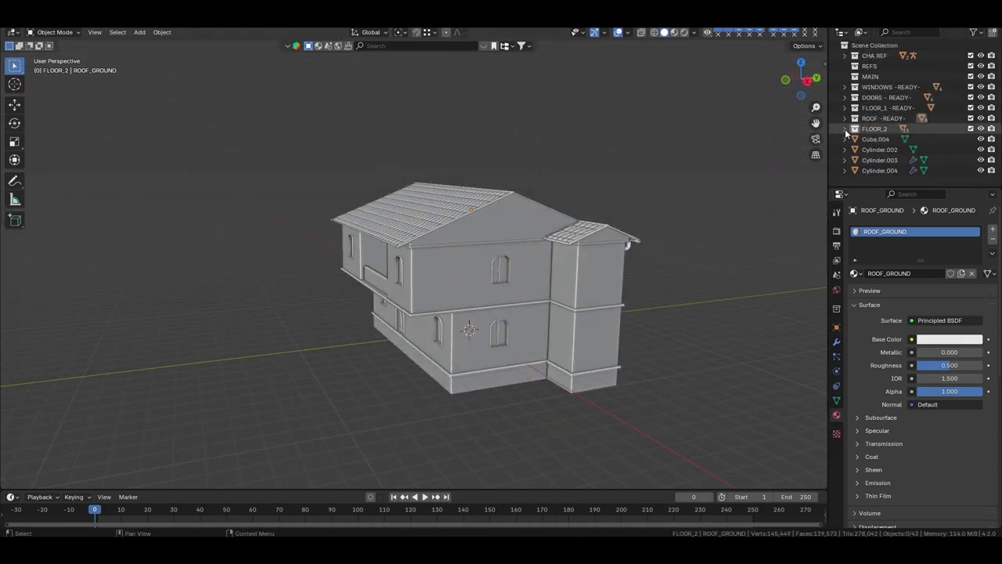
{"action": "left_click_drag", "start_coordinate": [844, 134], "coordinate": [847, 172]}
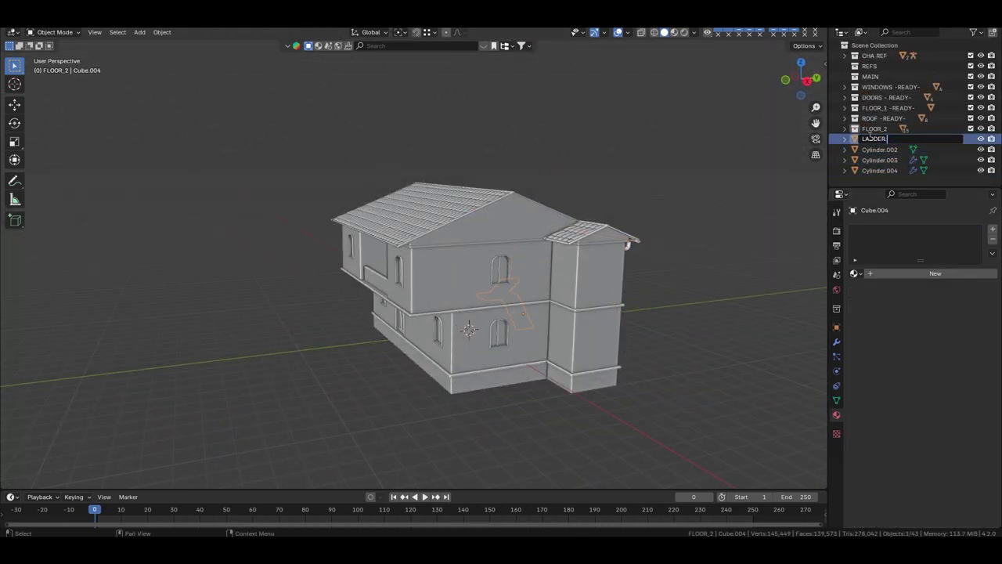
{"action": "left_click", "coordinate": [950, 273]}
{"action": "left_click", "coordinate": [907, 273]}
{"action": "type", "text": "ladder.mat.01"}
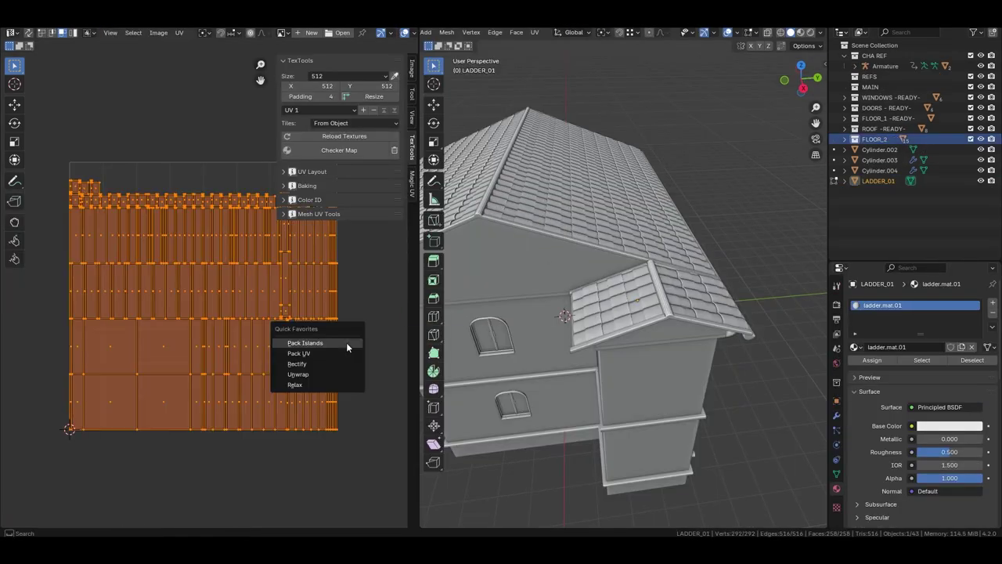
{"action": "left_click", "coordinate": [346, 342]}
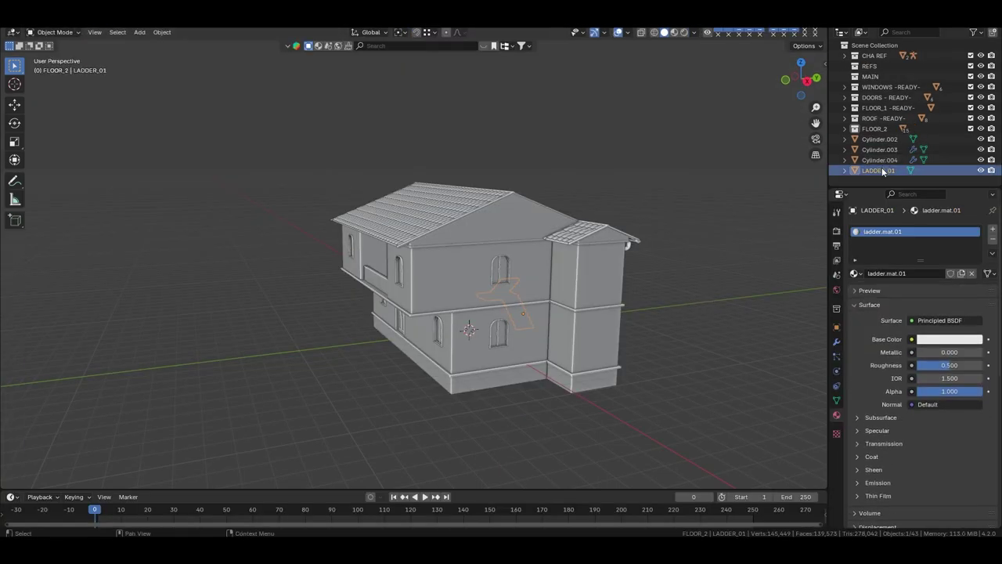
Move the three cylinders into a new collection named ENV.
{"action": "key", "text": "m"}
{"action": "left_click", "coordinate": [776, 511]}
{"action": "double_click", "coordinate": [771, 416]}
{"action": "type", "text": "ENV"}
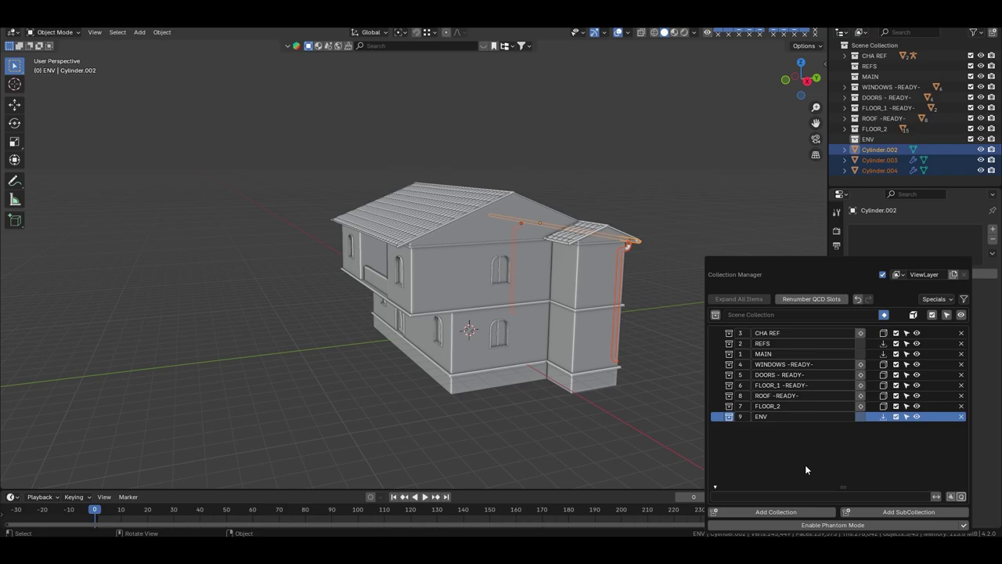
{"action": "scroll", "coordinate": [407, 222], "scroll_direction": "up", "scroll_amount": 5}
{"action": "mouse_move", "coordinate": [407, 222]}
{"action": "middle_mouse_down"}
{"action": "mouse_move", "coordinate": [642, 235]}
{"action": "mouse_move", "coordinate": [267, 246]}
{"action": "middle_mouse_up"}
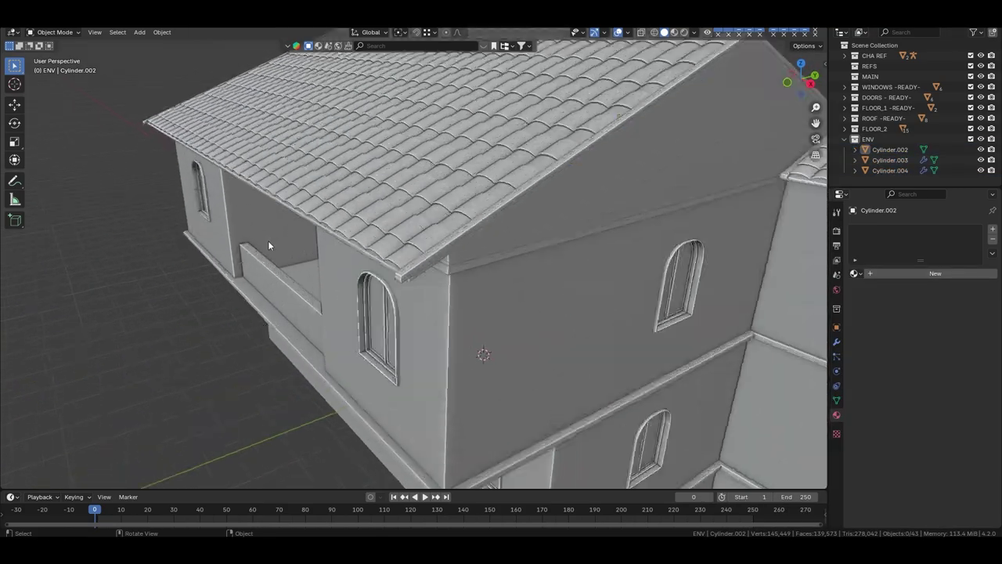
Add a cube, move it -4.8 along Y, and lower its top face into a flat ledge.
{"action": "key", "text": "shift+a"}
{"action": "left_click", "coordinate": [384, 227]}
{"action": "type", "text": "gy-4.8"}
{"action": "key", "text": "Return"}
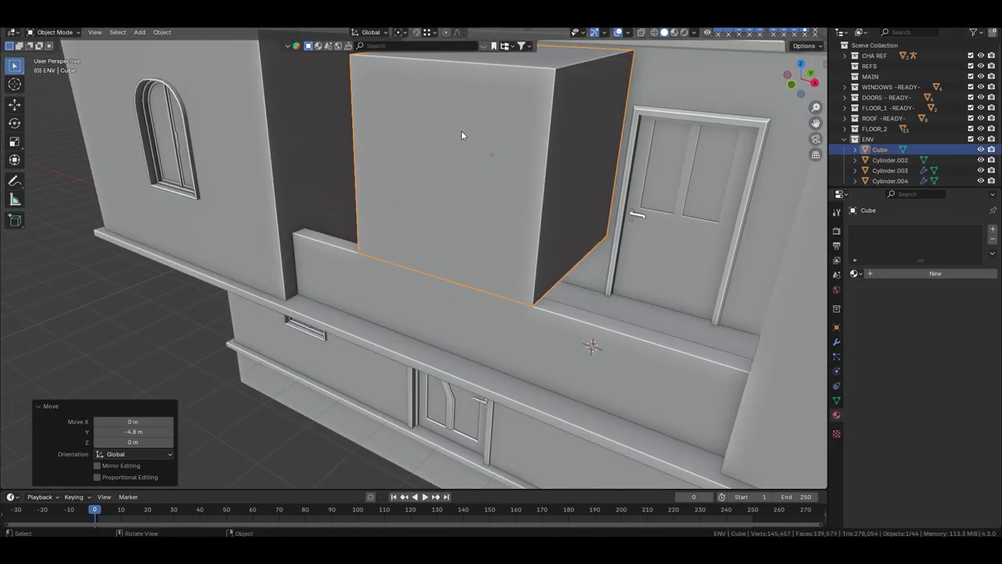
{"action": "key", "text": "Tab"}
{"action": "key", "text": "3"}
{"action": "left_click", "coordinate": [485, 59]}
{"action": "key", "text": "g"}
{"action": "key", "text": "z"}
{"action": "left_click", "coordinate": [509, 279]}
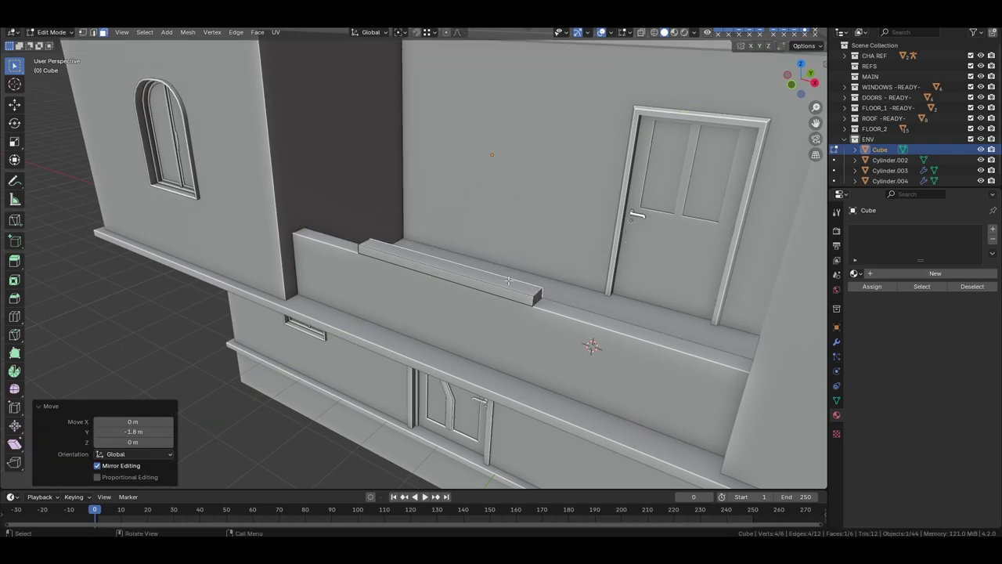
Scale the ledge along Y in front view to set its depth.
{"action": "key", "text": "a"}
{"action": "key", "text": "KP_1"}
{"action": "scroll", "coordinate": [509, 279], "scroll_direction": "down", "scroll_amount": 3}
{"action": "middle_click_drag", "start_coordinate": [508, 279], "coordinate": [553, 338]}
{"action": "key", "text": "s"}
{"action": "key", "text": "y"}
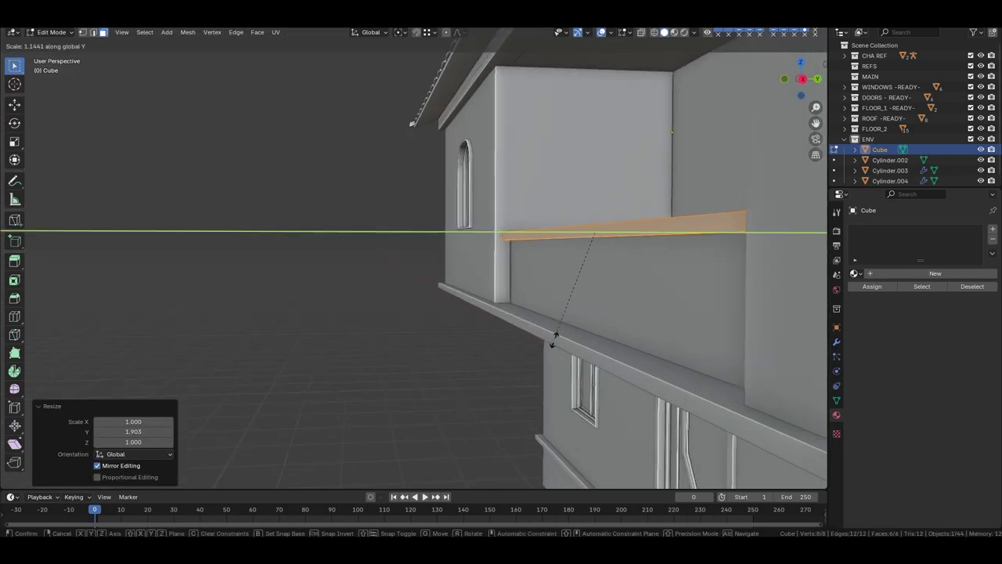
{"action": "left_click", "coordinate": [553, 338]}
{"action": "key", "text": "Tab"}
Add a test cylinder, raise it to the ledge height and shrink it.
{"action": "key", "text": "shift+a"}
{"action": "left_click", "coordinate": [426, 287]}
{"action": "key", "text": "g"}
{"action": "key", "text": "z"}
{"action": "left_click", "coordinate": [387, 166]}
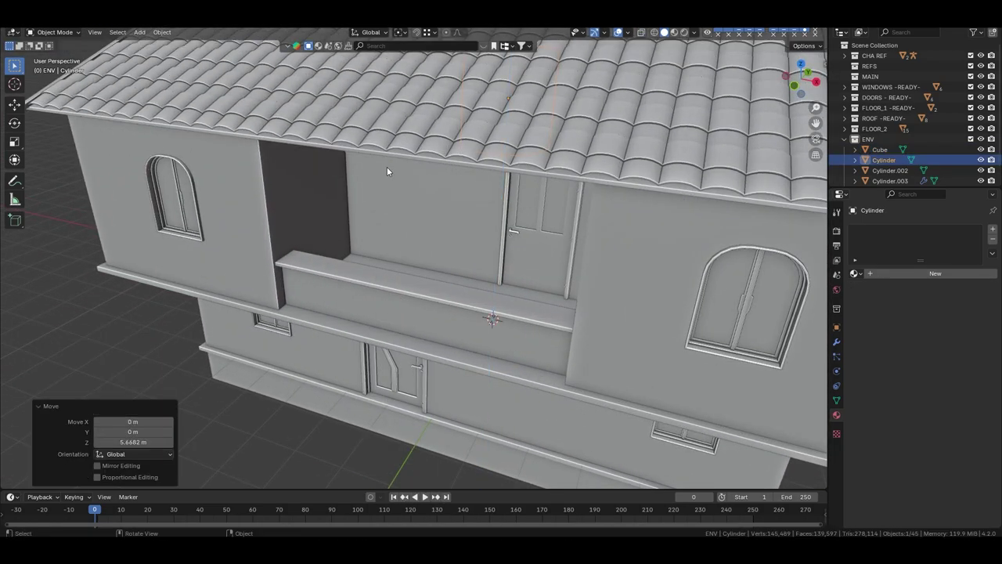
{"action": "key", "text": "KP_Decimal"}
{"action": "key", "text": "s"}
{"action": "key", "text": "Return"}
Isolate the cylinder and plank in top view and select the cylinder's end face in Edit Mode.
{"action": "key", "text": "Tab"}
{"action": "key", "text": "s"}
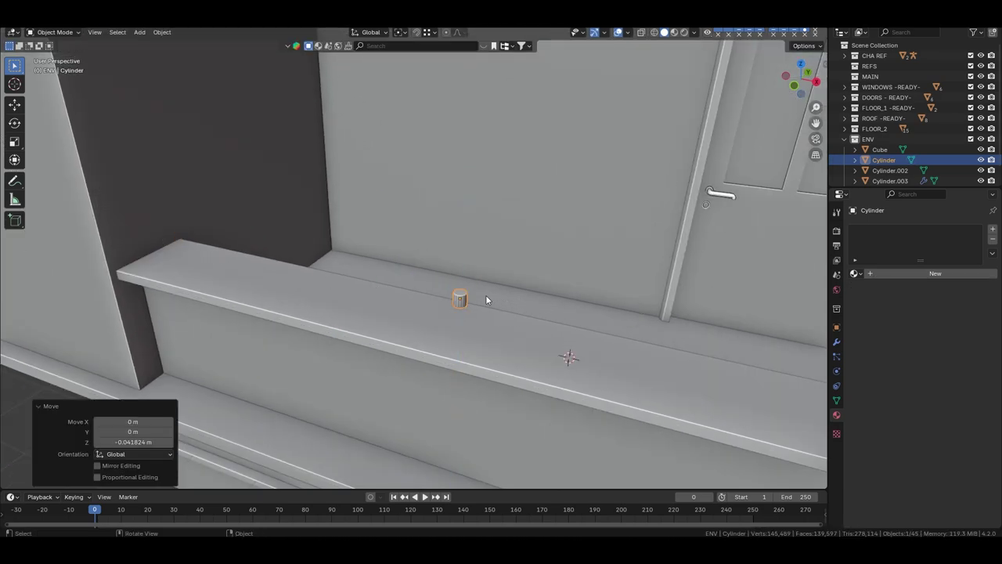
{"action": "key", "text": "Tab"}
{"action": "middle_click_drag", "start_coordinate": [485, 295], "coordinate": [454, 300]}
{"action": "key", "text": "KP_Divide"}
{"action": "key", "text": "KP_7"}
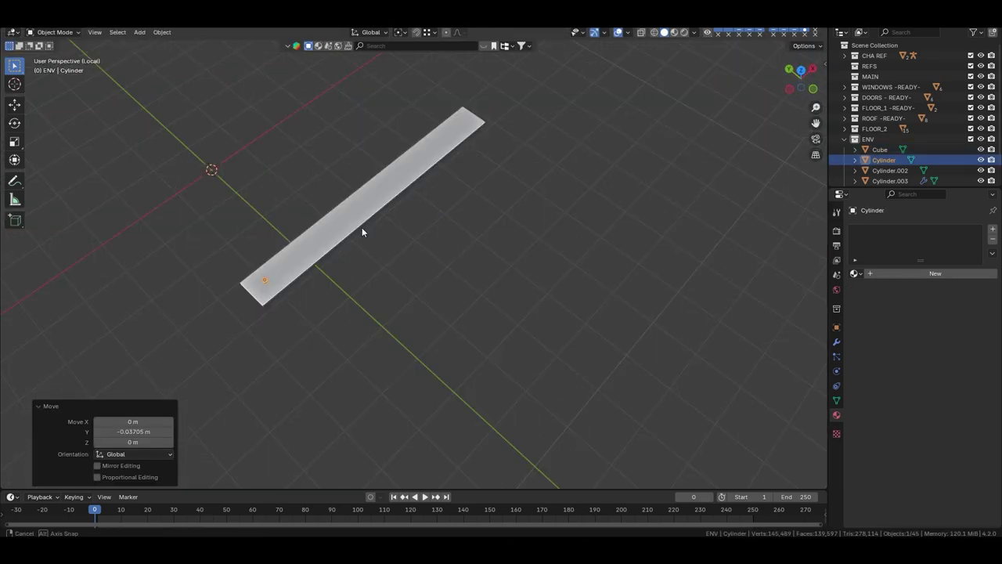
{"action": "key", "text": "KP_Decimal"}
{"action": "left_click", "coordinate": [426, 32]}
{"action": "key", "text": "Tab"}
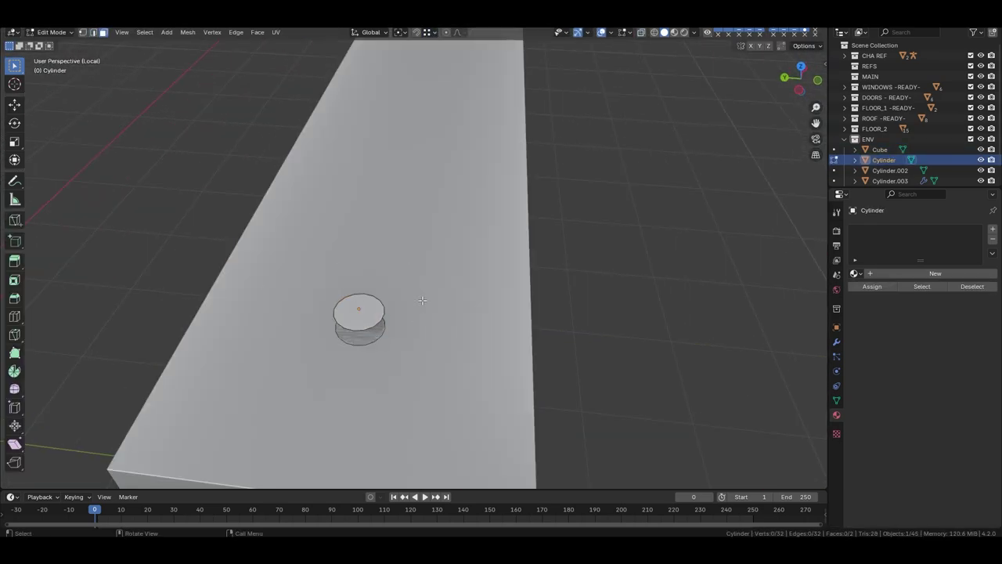
{"action": "key", "text": "KP_3"}
{"action": "left_click_drag", "start_coordinate": [423, 417], "coordinate": [349, 252]}
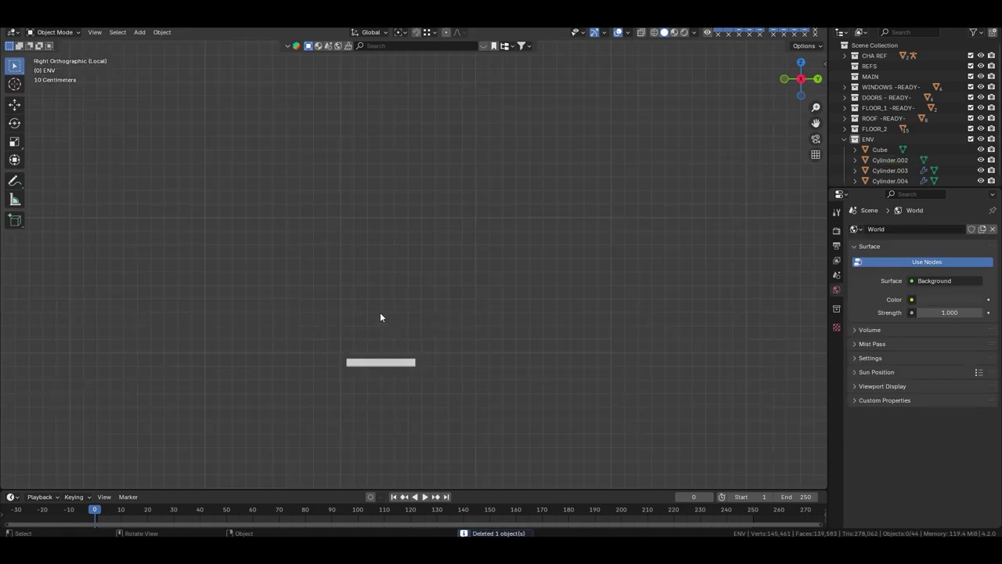
Add a Bezier curve, shape it into an S-shaped scroll and bevel it into a round 0.02 m tube.
{"action": "left_click", "coordinate": [423, 30]}
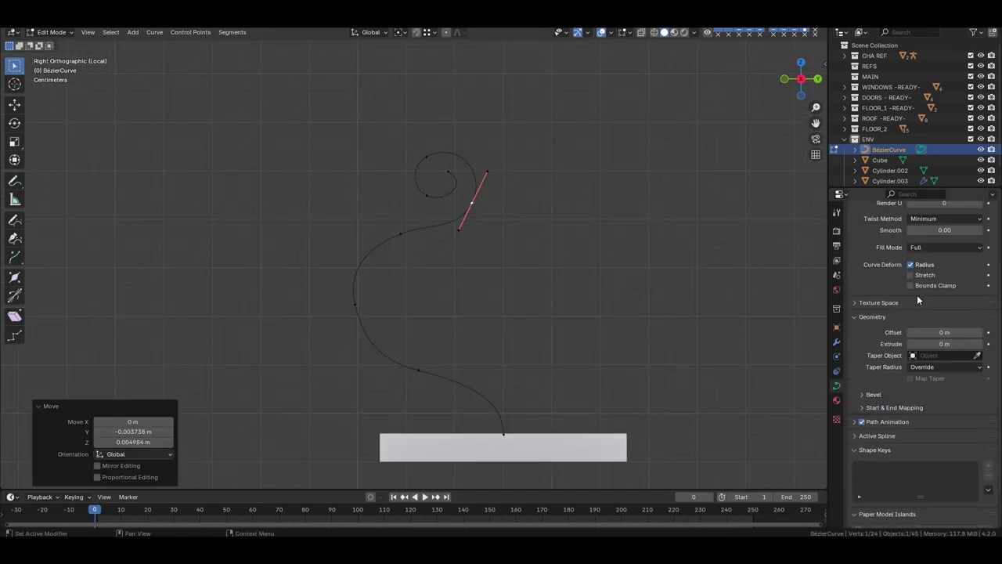
{"action": "scroll", "coordinate": [917, 294], "scroll_direction": "up", "scroll_amount": 2}
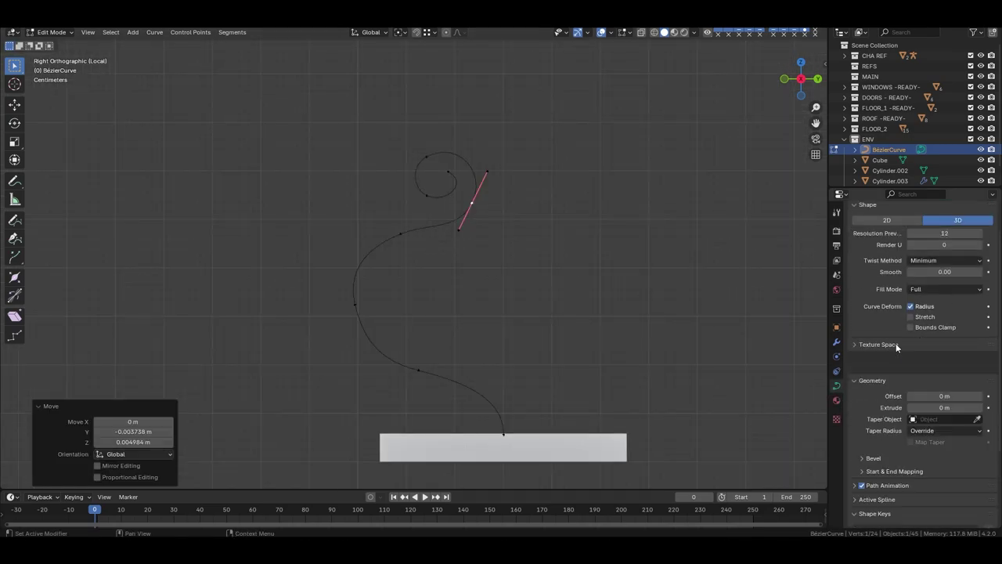
{"action": "left_click", "coordinate": [896, 342]}
{"action": "key", "text": "alt+s"}
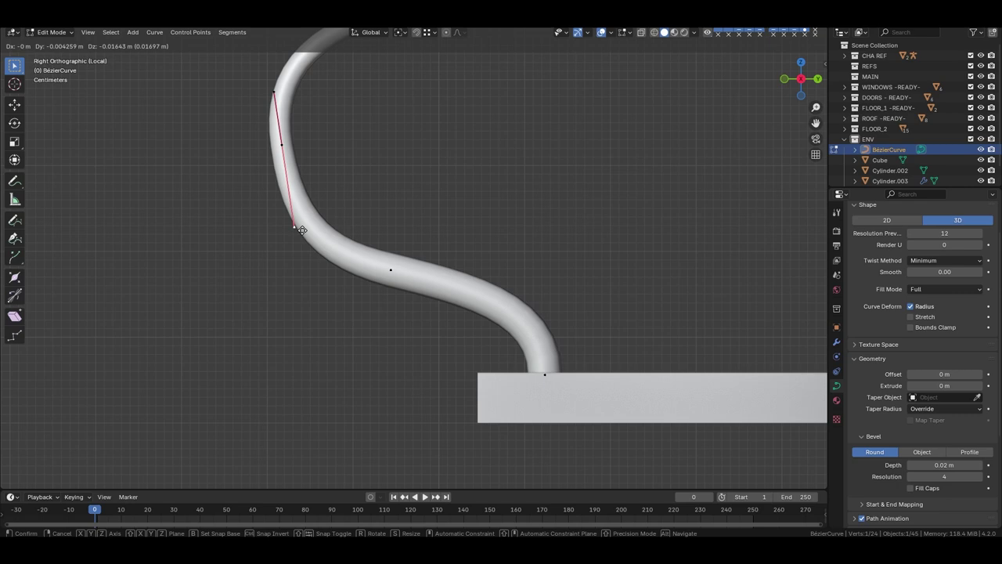
{"action": "middle_click_drag", "start_coordinate": [301, 229], "coordinate": [284, 330], "text": "shift"}
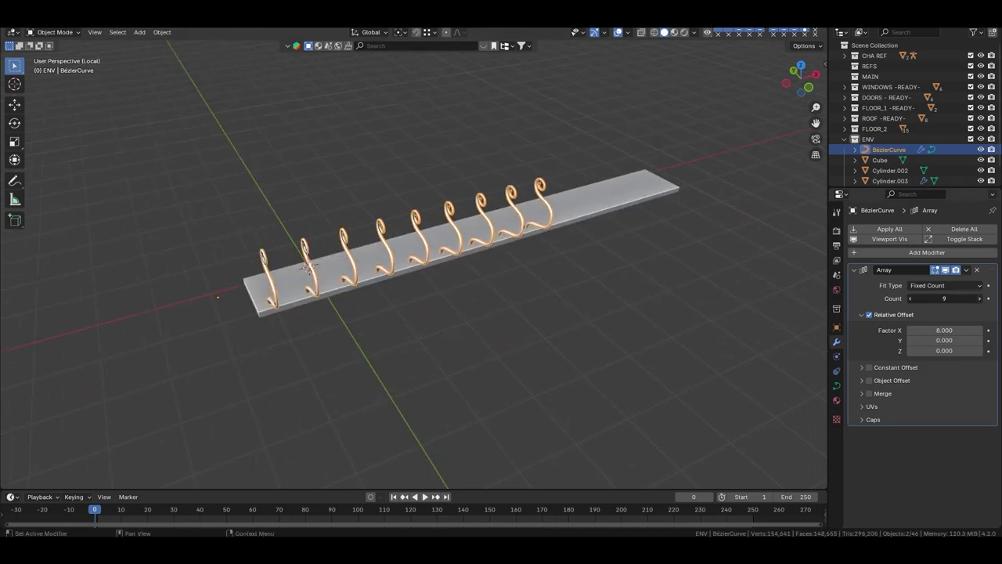
Add a cylinder as the top rail and isolate it with the scroll curve in side view.
{"action": "key", "text": "KP_Divide"}
{"action": "key", "text": "shift+a"}
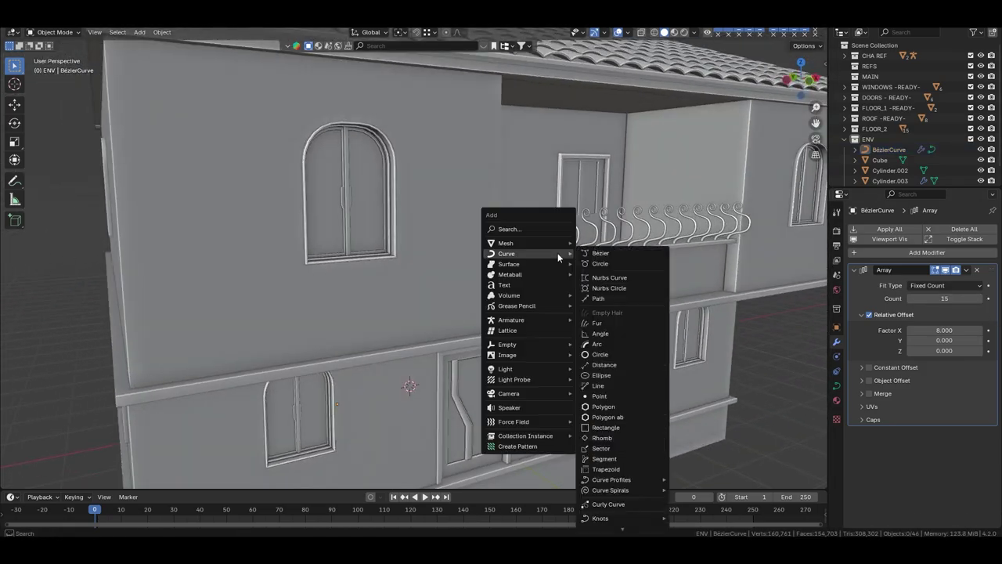
{"action": "left_click", "coordinate": [603, 294]}
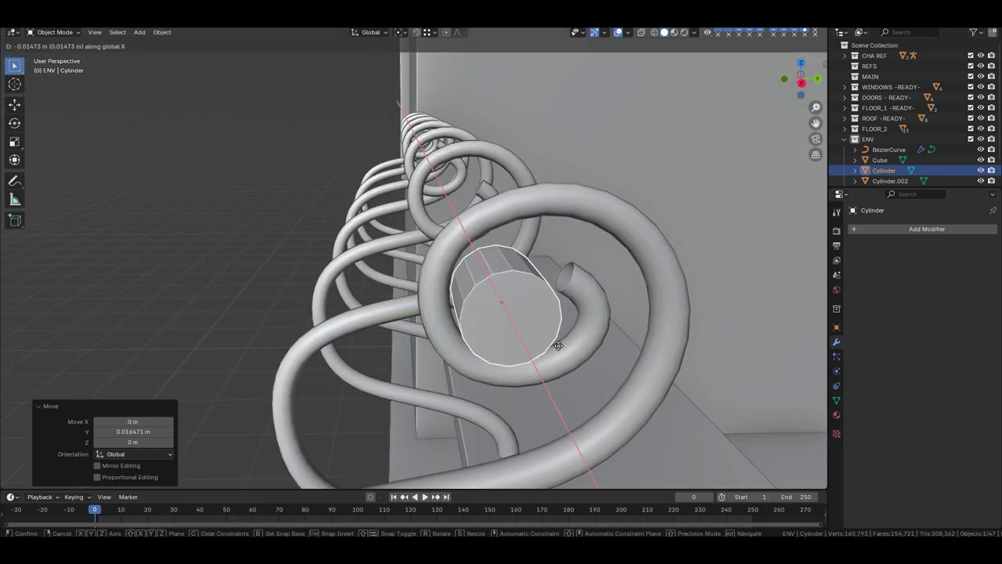
{"action": "left_click", "coordinate": [567, 330], "text": "shift"}
{"action": "key", "text": "KP_Divide"}
{"action": "key", "text": "KP_3"}
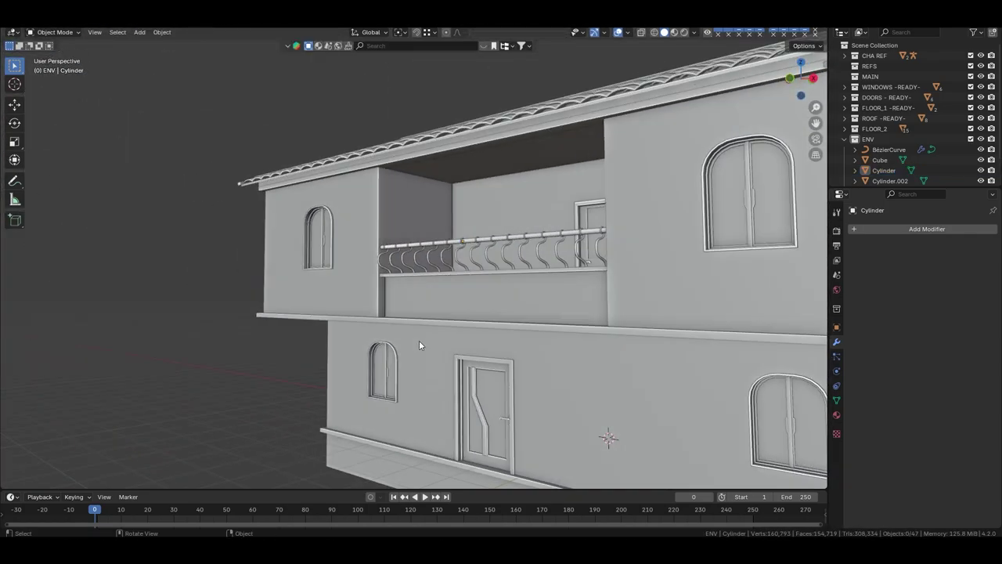
Delete the extra cylinder and save the building file.
{"action": "scroll", "coordinate": [455, 344], "scroll_direction": "down", "scroll_amount": 3}
{"action": "mouse_move", "coordinate": [455, 344]}
{"action": "middle_mouse_down"}
{"action": "mouse_move", "coordinate": [235, 191]}
{"action": "mouse_move", "coordinate": [256, 245]}
{"action": "mouse_move", "coordinate": [425, 230]}
{"action": "mouse_move", "coordinate": [347, 213]}
{"action": "mouse_move", "coordinate": [407, 240]}
{"action": "middle_mouse_up"}
{"action": "key", "text": "Delete"}
{"action": "key", "text": "ctrl+s"}
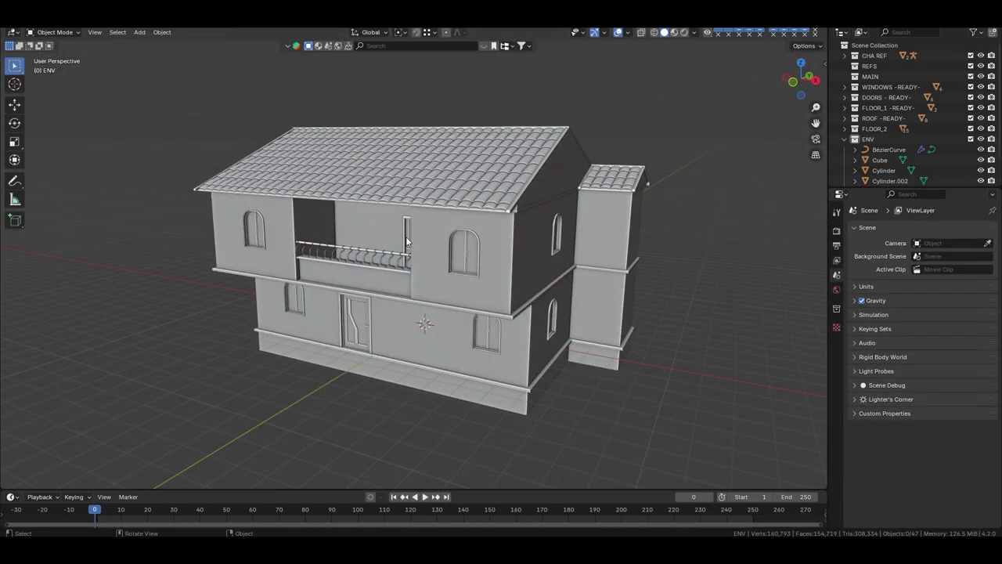
{"action": "key", "text": "shift+a"}
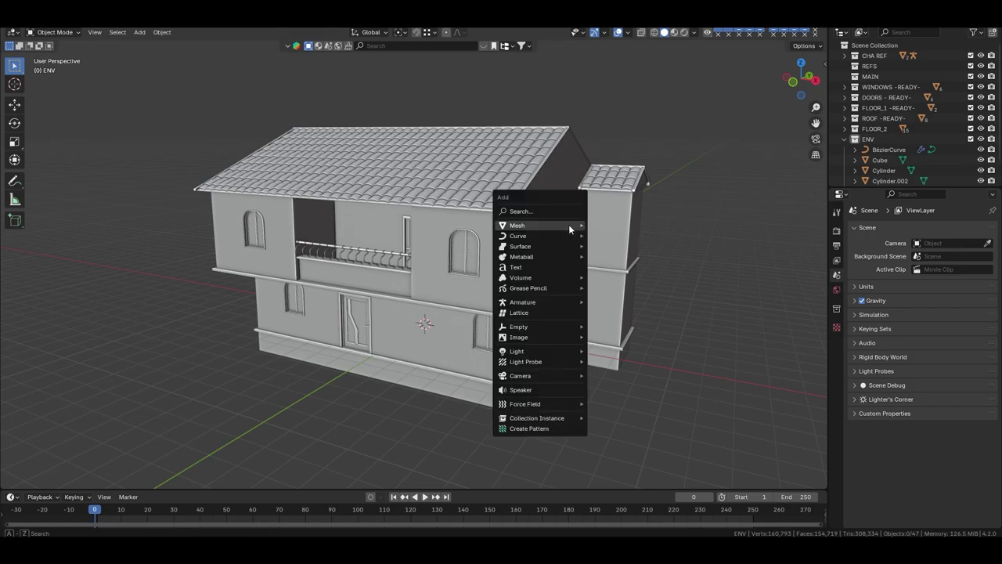
{"action": "left_click", "coordinate": [618, 235]}
{"action": "key", "text": "g"}
{"action": "key", "text": "z"}
{"action": "left_click", "coordinate": [486, 313]}
{"action": "key", "text": "KP_7"}
{"action": "key", "text": "g"}
{"action": "left_click", "coordinate": [481, 313]}
{"action": "mouse_move", "coordinate": [481, 314]}
{"action": "middle_mouse_down"}
{"action": "mouse_move", "coordinate": [525, 350]}
{"action": "mouse_move", "coordinate": [460, 401]}
{"action": "middle_mouse_up"}
{"action": "key", "text": "Tab"}
{"action": "key", "text": "s"}
{"action": "scroll", "coordinate": [524, 342], "scroll_direction": "up", "scroll_amount": 3}
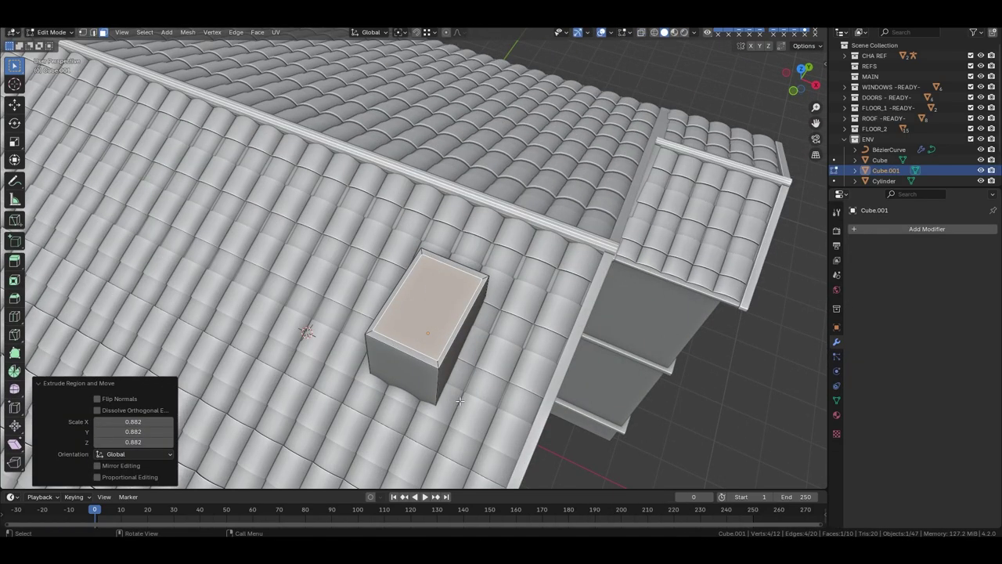
{"action": "scroll", "coordinate": [476, 403], "scroll_direction": "down", "scroll_amount": 5}
{"action": "scroll", "coordinate": [537, 368], "scroll_direction": "up", "scroll_amount": 5}
{"action": "left_click", "coordinate": [537, 369]}
{"action": "key", "text": "s"}
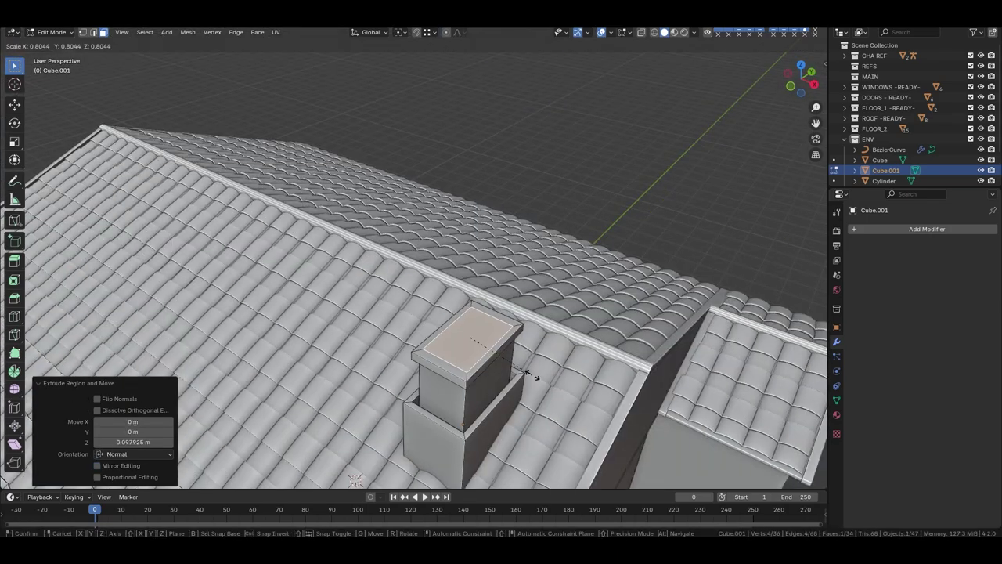
{"action": "scroll", "coordinate": [516, 422], "scroll_direction": "down", "scroll_amount": 8}
{"action": "middle_click_drag", "start_coordinate": [631, 271], "coordinate": [524, 302]}
{"action": "scroll", "coordinate": [523, 301], "scroll_direction": "up", "scroll_amount": 8}
{"action": "key", "text": "Tab"}
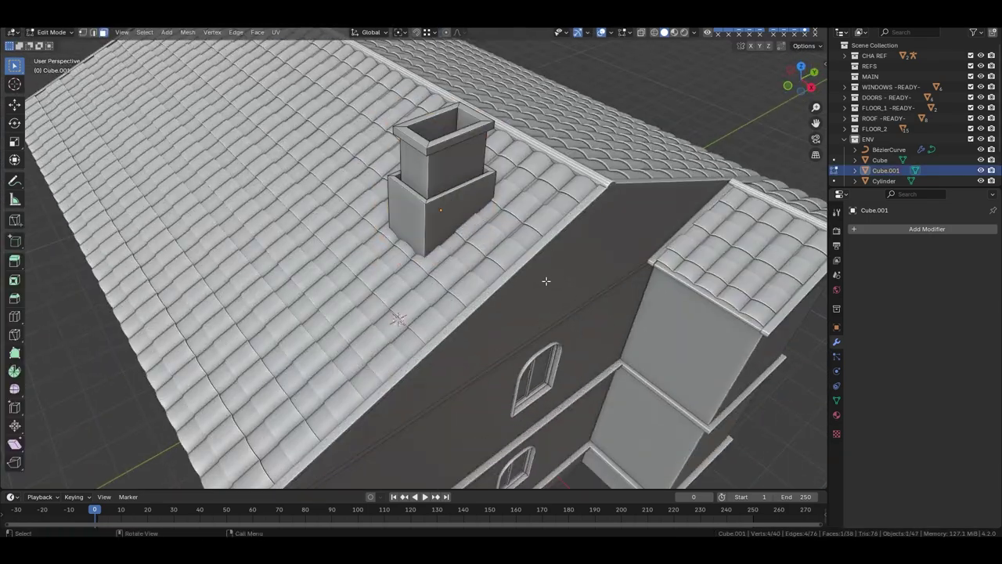
{"action": "key", "text": "Tab"}
{"action": "scroll", "coordinate": [569, 268], "scroll_direction": "down", "scroll_amount": 8}
{"action": "mouse_move", "coordinate": [671, 269]}
{"action": "middle_mouse_down"}
{"action": "mouse_move", "coordinate": [585, 238]}
{"action": "mouse_move", "coordinate": [571, 289]}
{"action": "mouse_move", "coordinate": [517, 288]}
{"action": "middle_mouse_up"}
{"action": "key", "text": "shift+a"}
{"action": "left_click", "coordinate": [460, 319]}
{"action": "key", "text": "s"}
{"action": "left_click", "coordinate": [258, 340]}
{"action": "scroll", "coordinate": [258, 339], "scroll_direction": "up", "scroll_amount": 3}
{"action": "scroll", "coordinate": [529, 295], "scroll_direction": "down", "scroll_amount": 5}
{"action": "scroll", "coordinate": [309, 237], "scroll_direction": "up", "scroll_amount": 4}
{"action": "scroll", "coordinate": [465, 232], "scroll_direction": "down", "scroll_amount": 3}
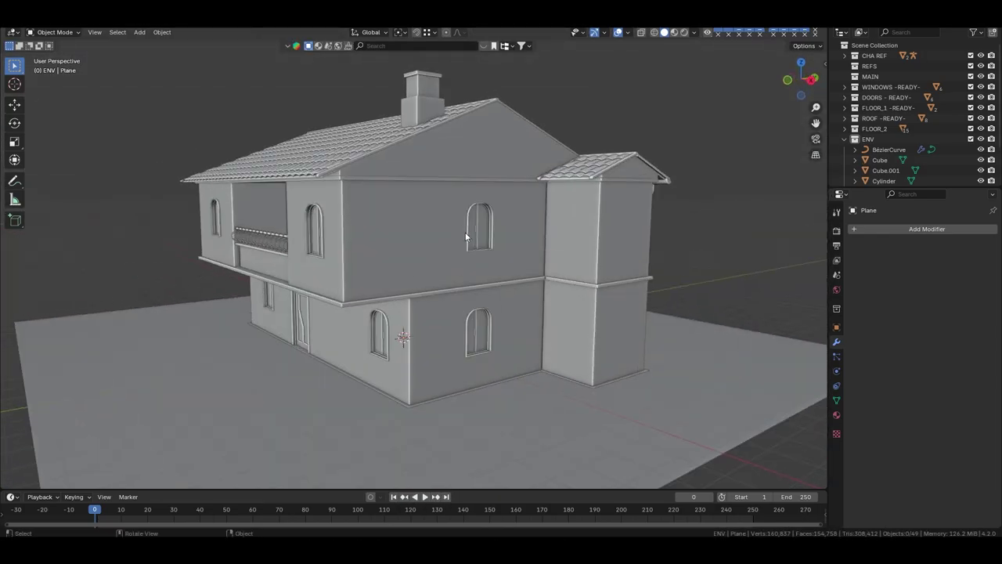
{"action": "mouse_move", "coordinate": [465, 232]}
{"action": "middle_mouse_down"}
{"action": "mouse_move", "coordinate": [423, 203]}
{"action": "mouse_move", "coordinate": [440, 243]}
{"action": "mouse_move", "coordinate": [395, 214]}
{"action": "middle_mouse_up"}
{"action": "scroll", "coordinate": [430, 230], "scroll_direction": "up", "scroll_amount": 5}
{"action": "scroll", "coordinate": [430, 230], "scroll_direction": "down", "scroll_amount": 5}
{"action": "scroll", "coordinate": [440, 243], "scroll_direction": "up", "scroll_amount": 3}
{"action": "scroll", "coordinate": [524, 248], "scroll_direction": "down", "scroll_amount": 4}
Add a UV sphere and frame it in Edit Mode from the right-side view.
{"action": "key", "text": "shift+a"}
{"action": "key", "text": "Escape"}
{"action": "middle_click_drag", "start_coordinate": [447, 187], "coordinate": [436, 154]}
{"action": "key", "text": "shift+a"}
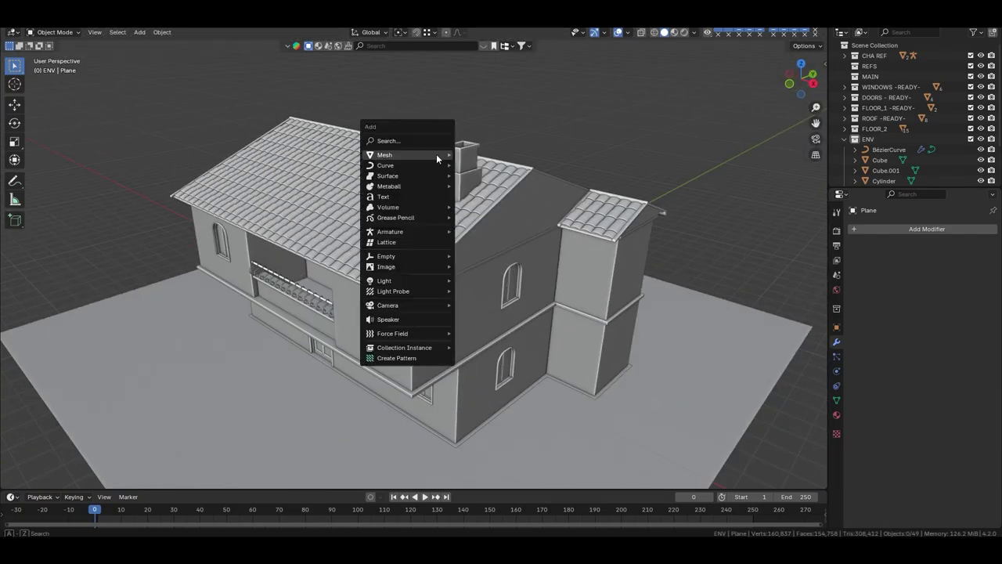
{"action": "left_click", "coordinate": [486, 185]}
{"action": "key", "text": "Tab"}
{"action": "key", "text": "KP_3"}
{"action": "key", "text": "KP_Decimal"}
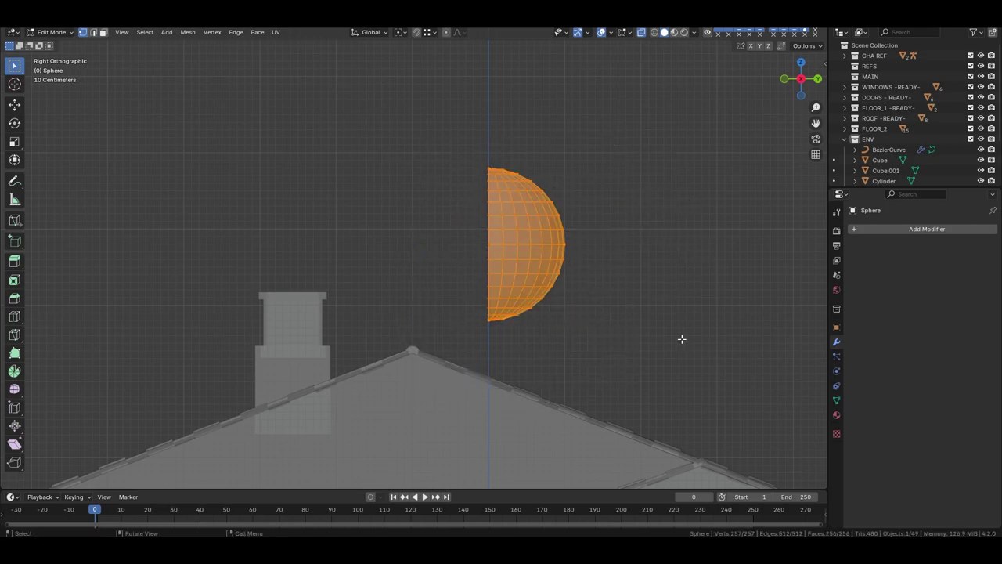
Move the halved sphere dish up and set it on the small side roof.
{"action": "middle_click_drag", "start_coordinate": [631, 303], "coordinate": [561, 271]}
{"action": "key", "text": "grave"}
{"action": "left_click", "coordinate": [514, 150]}
{"action": "key", "text": "g"}
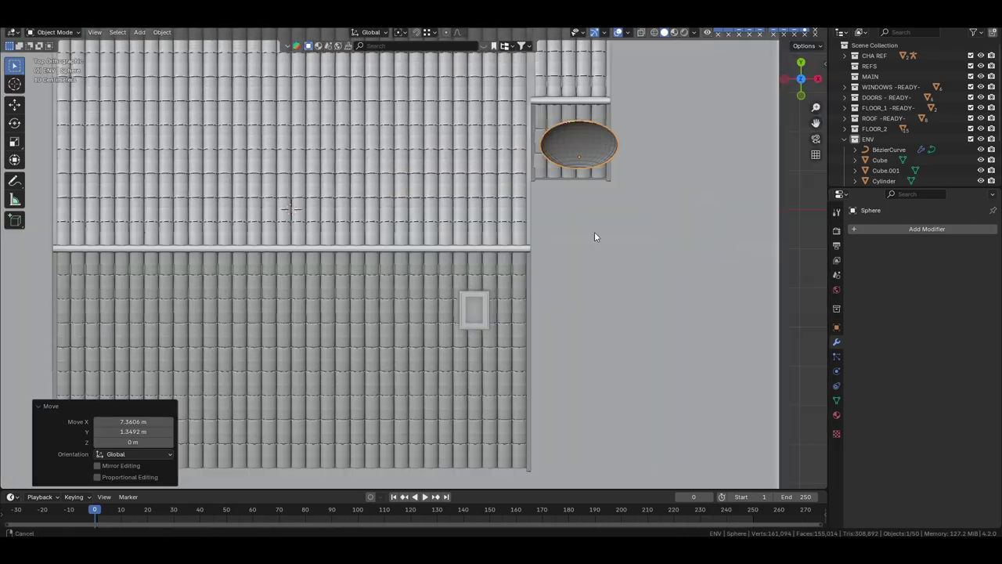
{"action": "key", "text": "g"}
{"action": "mouse_move", "coordinate": [594, 231]}
{"action": "middle_mouse_down"}
{"action": "mouse_move", "coordinate": [408, 204]}
{"action": "mouse_move", "coordinate": [423, 258]}
{"action": "middle_mouse_up"}
{"action": "left_click", "coordinate": [422, 259]}
Tilt and rotate the dish into position on the side roof.
{"action": "scroll", "coordinate": [438, 287], "scroll_direction": "down", "scroll_amount": 4}
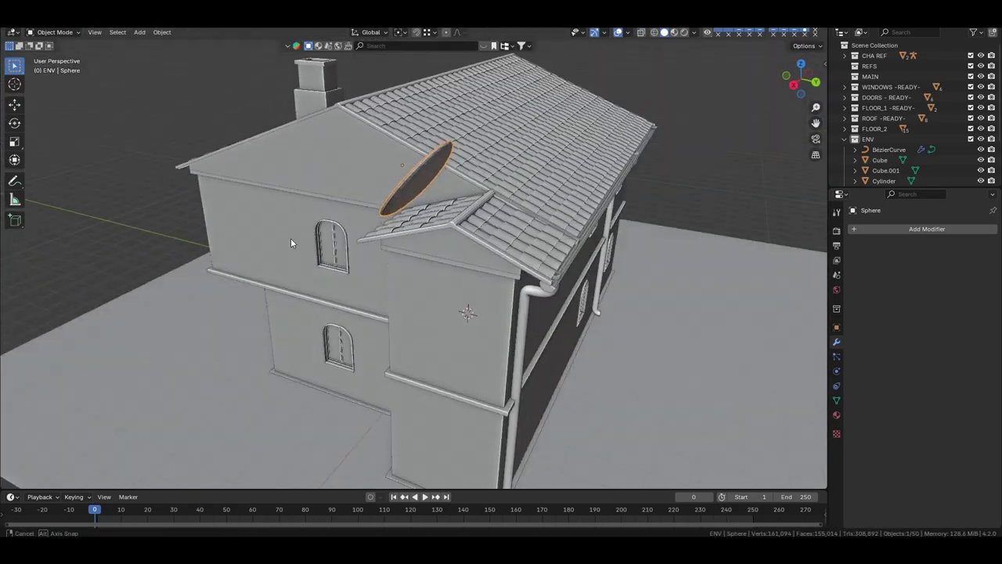
{"action": "scroll", "coordinate": [386, 211], "scroll_direction": "up", "scroll_amount": 2}
{"action": "mouse_move", "coordinate": [407, 218]}
{"action": "middle_mouse_down"}
{"action": "mouse_move", "coordinate": [373, 286]}
{"action": "mouse_move", "coordinate": [444, 273]}
{"action": "middle_mouse_up"}
{"action": "scroll", "coordinate": [443, 274], "scroll_direction": "up", "scroll_amount": 2}
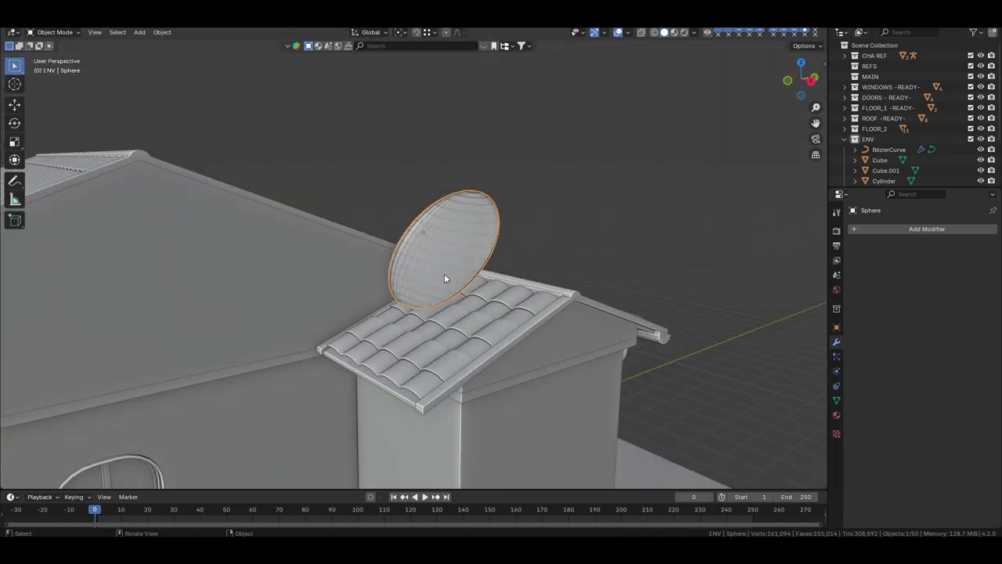
{"action": "left_click", "coordinate": [476, 388]}
{"action": "middle_click_drag", "start_coordinate": [476, 388], "coordinate": [501, 265]}
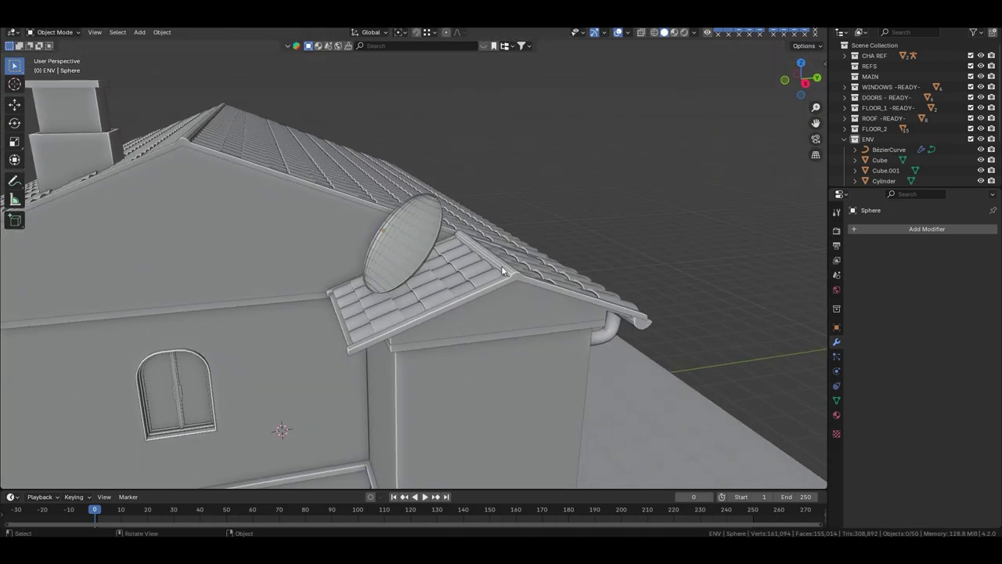
{"action": "left_click", "coordinate": [452, 321]}
{"action": "key", "text": "KP_Decimal"}
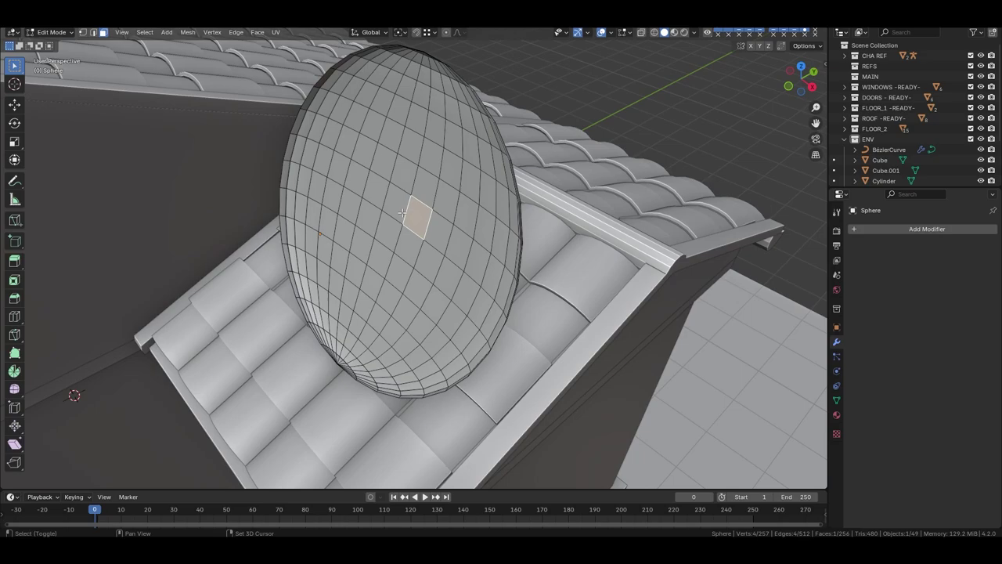
{"action": "scroll", "coordinate": [413, 259], "scroll_direction": "up", "scroll_amount": 3}
Give the dish shell a Solidify modifier and isolate it for geometry editing.
{"action": "left_click", "coordinate": [927, 229]}
{"action": "left_click", "coordinate": [783, 297]}
{"action": "scroll", "coordinate": [407, 201], "scroll_direction": "down", "scroll_amount": 5}
{"action": "key", "text": "grave"}
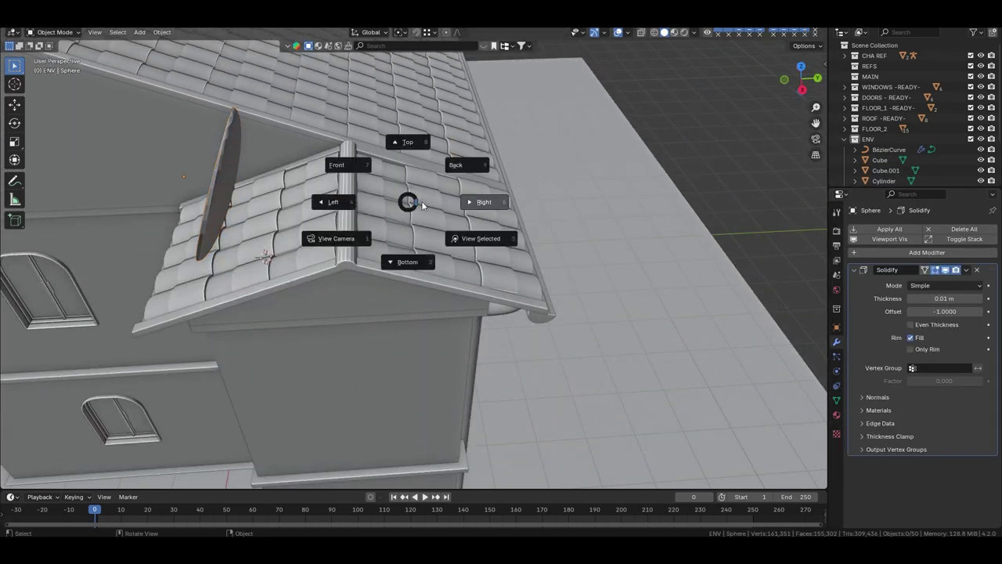
{"action": "key", "text": "KP_Divide"}
{"action": "key", "text": "Tab"}
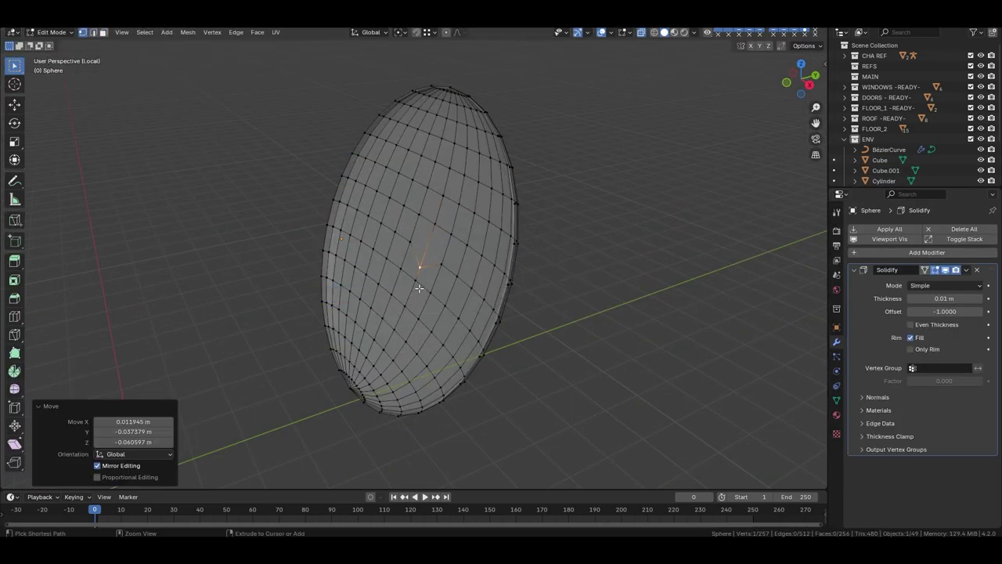
Add a small box to the dish mesh, rotated to match the dish tilt.
{"action": "key", "text": "shift+a"}
{"action": "left_click", "coordinate": [412, 242]}
{"action": "key", "text": "KP_3"}
{"action": "key", "text": "r"}
{"action": "left_click", "coordinate": [632, 296]}
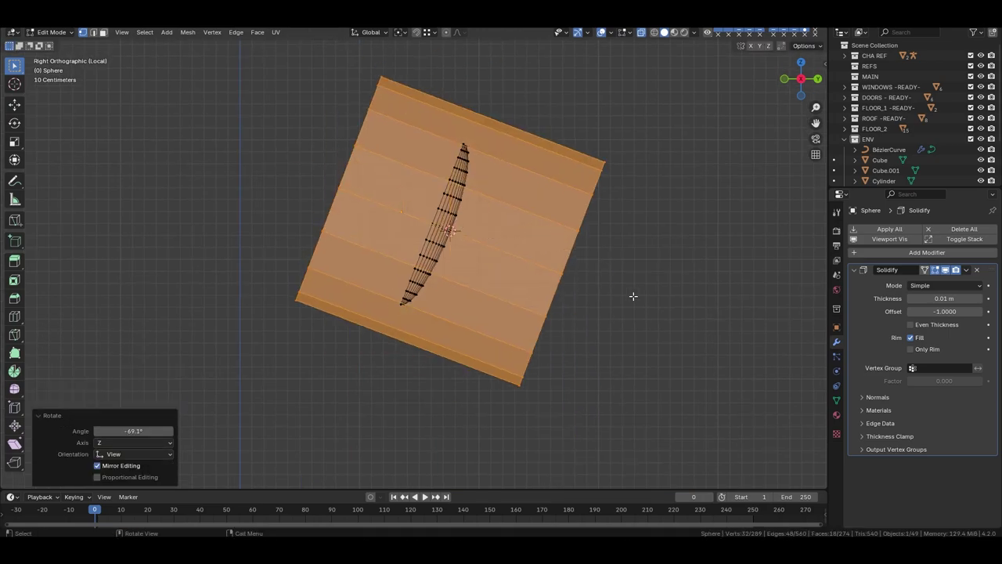
{"action": "key", "text": "s"}
{"action": "left_click", "coordinate": [446, 267]}
{"action": "mouse_move", "coordinate": [446, 266]}
{"action": "middle_mouse_down"}
{"action": "mouse_move", "coordinate": [430, 275]}
{"action": "mouse_move", "coordinate": [419, 353]}
{"action": "middle_mouse_up"}
Extrude the box into a feed arm from the dish centre and drop Solidify from it.
{"action": "key", "text": "e"}
{"action": "left_click", "coordinate": [400, 298]}
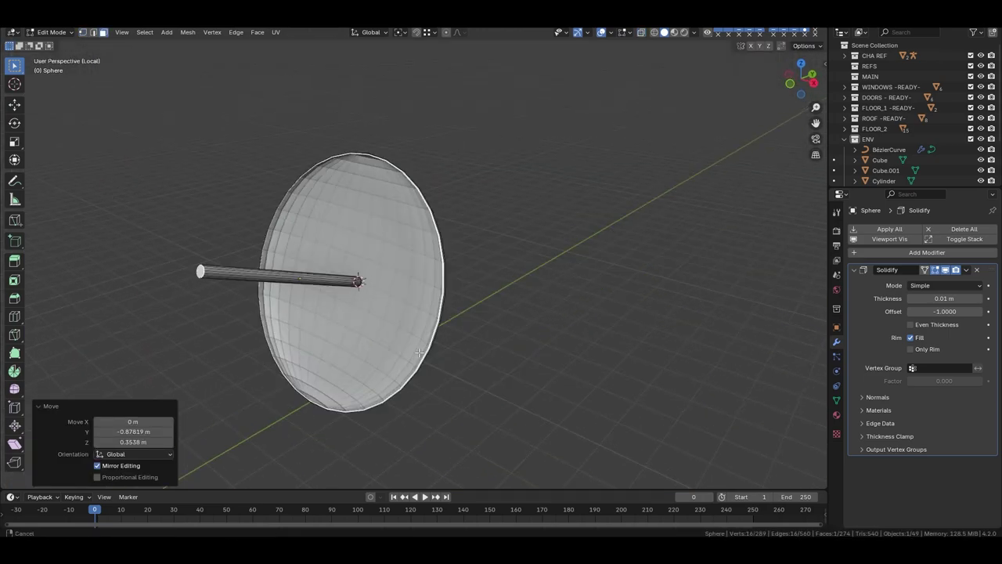
{"action": "key", "text": "s"}
{"action": "left_click", "coordinate": [376, 360]}
{"action": "key", "text": "s"}
{"action": "key", "text": "l"}
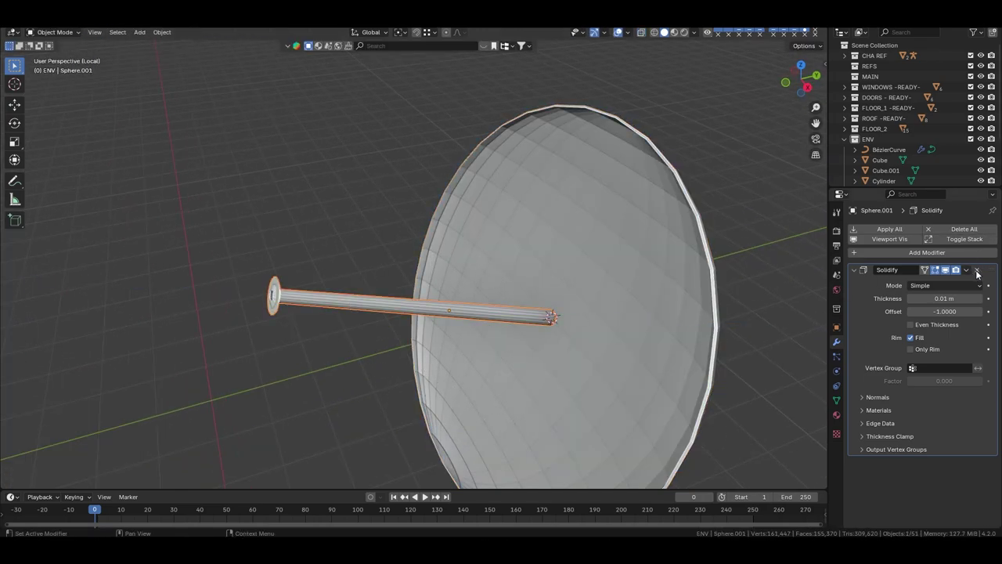
{"action": "left_click", "coordinate": [977, 274]}
{"action": "key", "text": "Tab"}
Extrude and enlarge the arm's end into a collar.
{"action": "scroll", "coordinate": [275, 286], "scroll_direction": "up", "scroll_amount": 4}
{"action": "left_click", "coordinate": [286, 318]}
{"action": "scroll", "coordinate": [313, 329], "scroll_direction": "down", "scroll_amount": 5}
{"action": "key", "text": "s"}
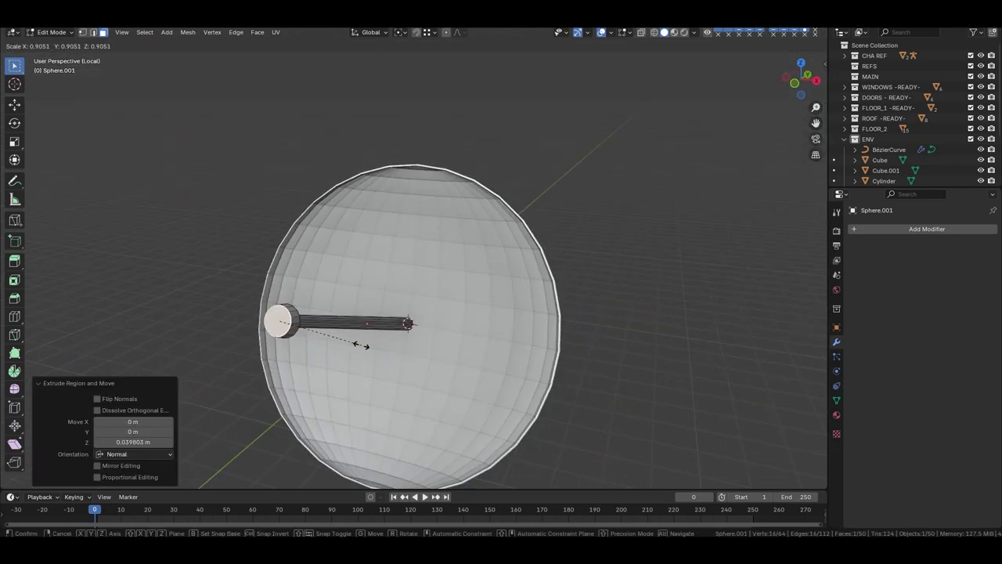
{"action": "scroll", "coordinate": [317, 337], "scroll_direction": "up", "scroll_amount": 4}
{"action": "left_click", "coordinate": [313, 337]}
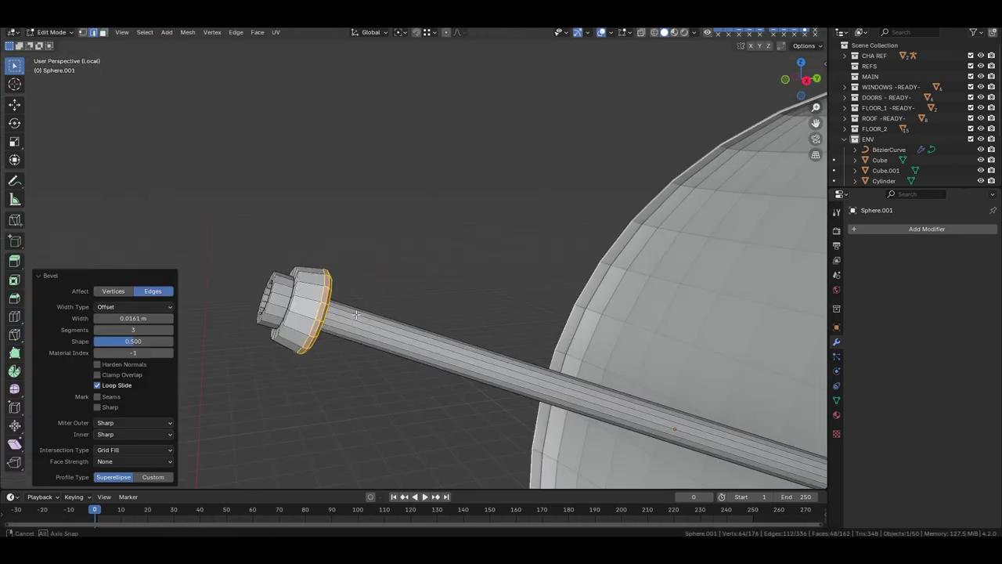
{"action": "middle_click_drag", "start_coordinate": [313, 336], "coordinate": [273, 335]}
{"action": "scroll", "coordinate": [367, 371], "scroll_direction": "down", "scroll_amount": 4}
{"action": "middle_click_drag", "start_coordinate": [367, 371], "coordinate": [319, 279]}
{"action": "scroll", "coordinate": [318, 279], "scroll_direction": "up", "scroll_amount": 5}
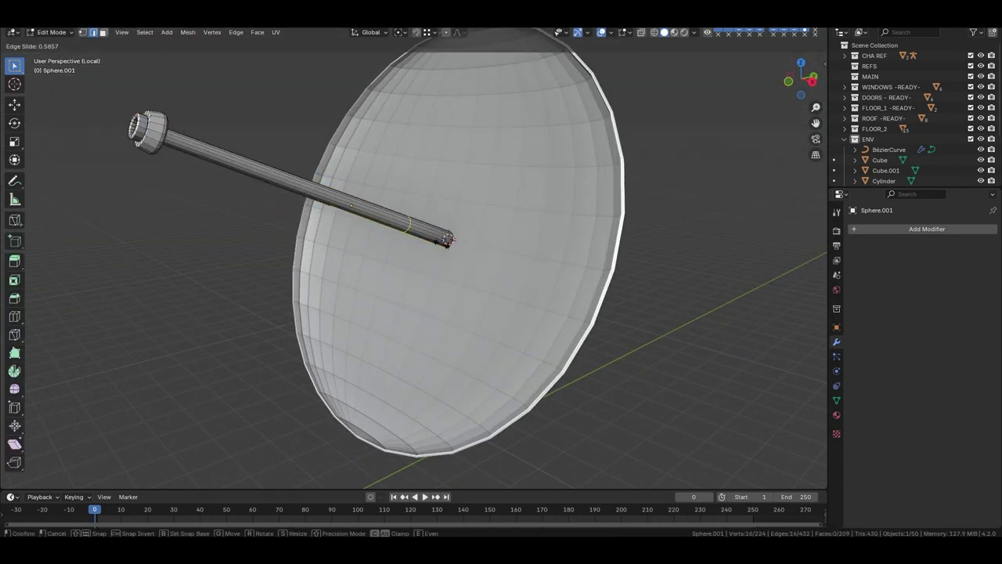
Extrude a strut from a face on the arm's underside.
{"action": "left_click", "coordinate": [337, 249]}
{"action": "left_click", "coordinate": [337, 249]}
{"action": "key", "text": "e"}
{"action": "left_click", "coordinate": [333, 258]}
{"action": "scroll", "coordinate": [420, 375], "scroll_direction": "down", "scroll_amount": 5}
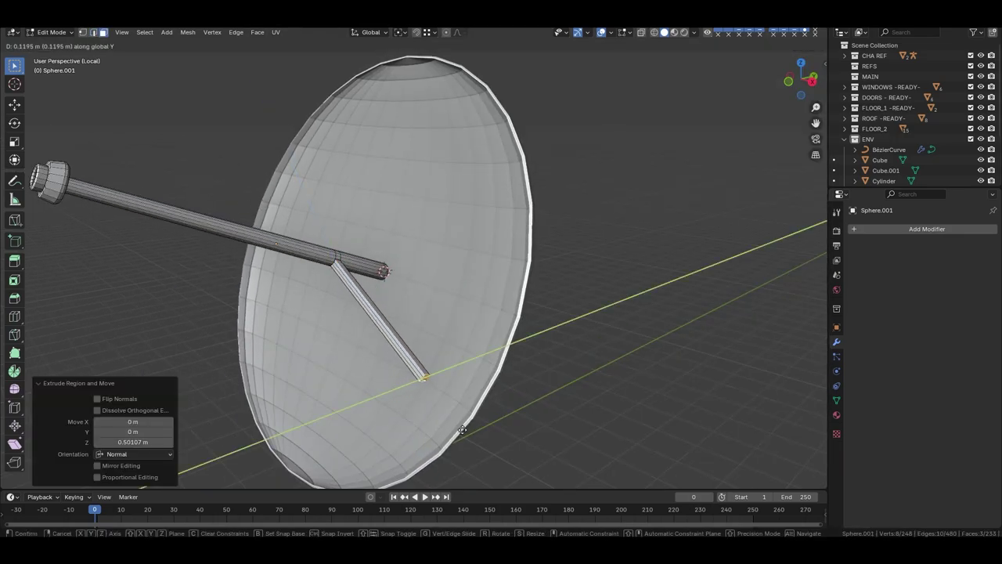
{"action": "middle_click_drag", "start_coordinate": [420, 376], "coordinate": [425, 380]}
{"action": "scroll", "coordinate": [334, 268], "scroll_direction": "up", "scroll_amount": 5}
{"action": "middle_click_drag", "start_coordinate": [333, 269], "coordinate": [344, 326]}
{"action": "scroll", "coordinate": [342, 326], "scroll_direction": "down", "scroll_amount": 5}
Extend the strut down to the dish rim.
{"action": "key", "text": "e"}
{"action": "left_click", "coordinate": [343, 326]}
{"action": "scroll", "coordinate": [344, 326], "scroll_direction": "up", "scroll_amount": 3}
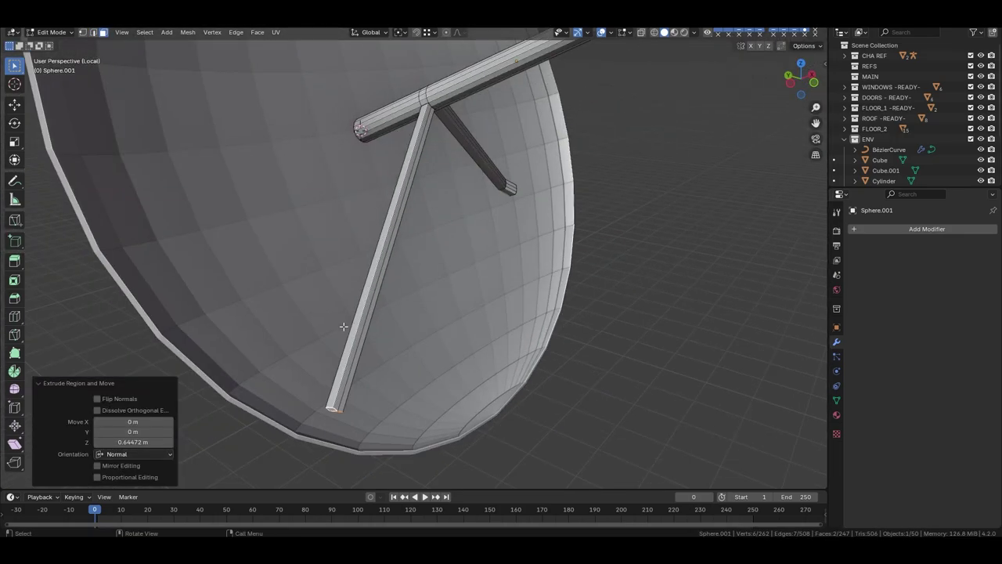
{"action": "left_click", "coordinate": [285, 375]}
{"action": "scroll", "coordinate": [285, 375], "scroll_direction": "down", "scroll_amount": 5}
{"action": "middle_click_drag", "start_coordinate": [286, 375], "coordinate": [393, 276]}
{"action": "scroll", "coordinate": [394, 275], "scroll_direction": "up", "scroll_amount": 4}
Select the arm and struts, then extrude a ring of faces near the collar.
{"action": "key", "text": "alt+z"}
{"action": "key", "text": "l"}
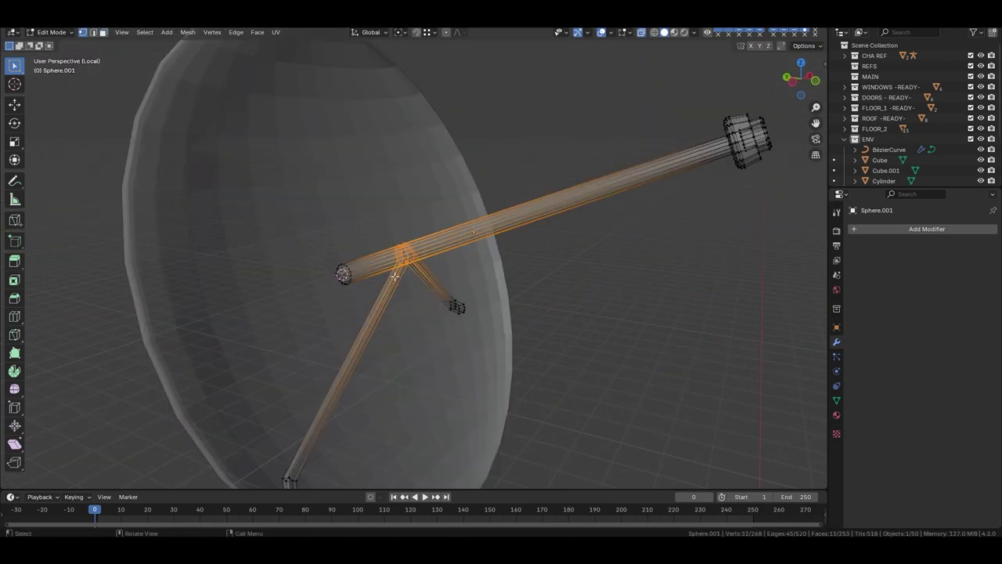
{"action": "key", "text": "alt+z"}
{"action": "scroll", "coordinate": [394, 275], "scroll_direction": "down", "scroll_amount": 4}
{"action": "middle_click_drag", "start_coordinate": [552, 257], "coordinate": [470, 297]}
{"action": "scroll", "coordinate": [470, 298], "scroll_direction": "up", "scroll_amount": 4}
{"action": "left_click", "coordinate": [458, 315], "text": "ctrl"}
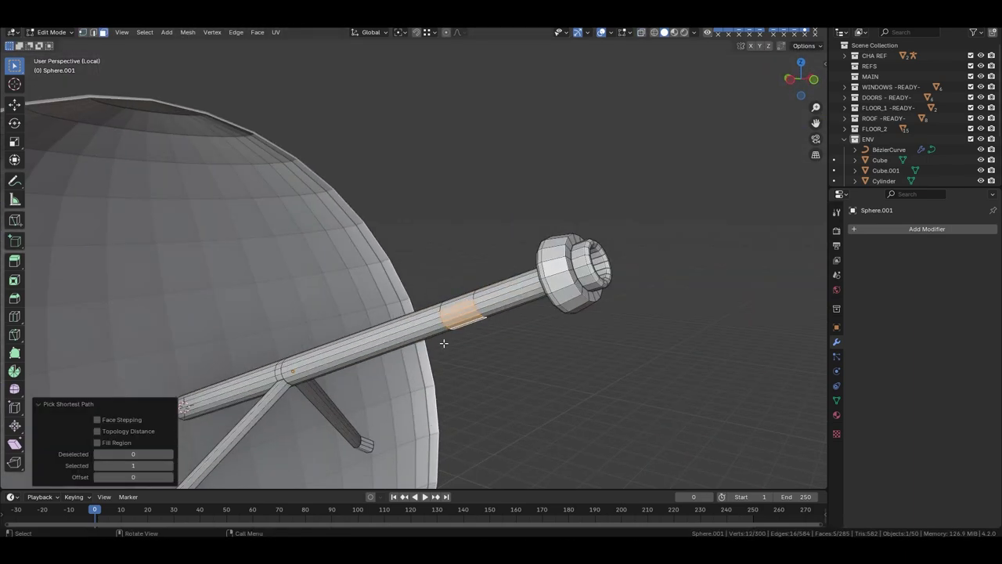
{"action": "left_click", "coordinate": [545, 366]}
{"action": "scroll", "coordinate": [528, 367], "scroll_direction": "down", "scroll_amount": 5}
{"action": "middle_click_drag", "start_coordinate": [527, 367], "coordinate": [470, 329]}
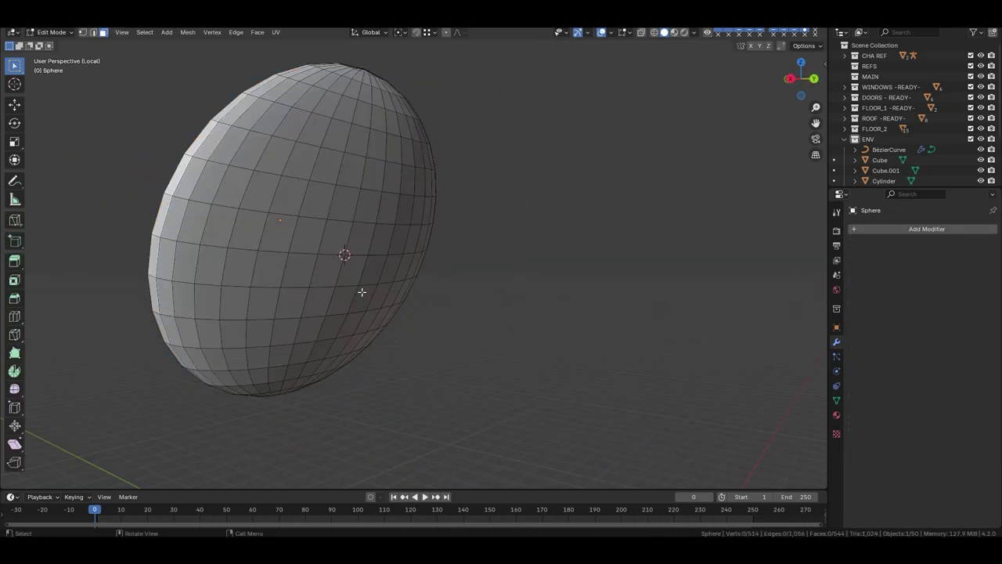
Return to the full scene and slide the collar pieces along the Y axis.
{"action": "key", "text": "Tab"}
{"action": "key", "text": "KP_Divide"}
{"action": "key", "text": "Tab"}
{"action": "scroll", "coordinate": [442, 336], "scroll_direction": "up", "scroll_amount": 5}
{"action": "key", "text": "alt+z"}
{"action": "key", "text": "g"}
{"action": "key", "text": "y"}
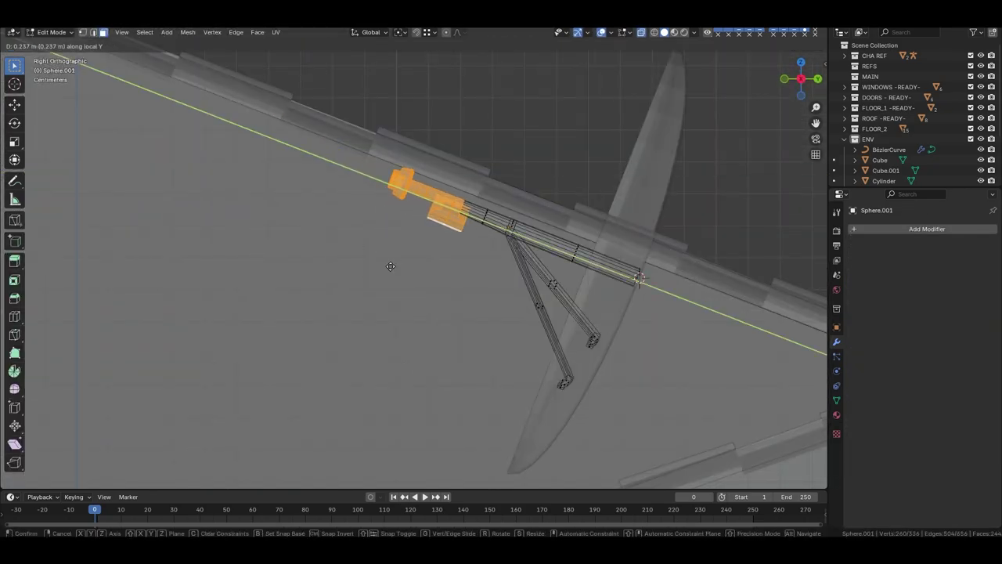
{"action": "key", "text": "Tab"}
{"action": "middle_click_drag", "start_coordinate": [442, 336], "coordinate": [431, 251]}
{"action": "scroll", "coordinate": [432, 251], "scroll_direction": "up", "scroll_amount": 5}
Move a support leg down toward the roof along the Y axis.
{"action": "key", "text": "Tab"}
{"action": "scroll", "coordinate": [461, 165], "scroll_direction": "down", "scroll_amount": 3}
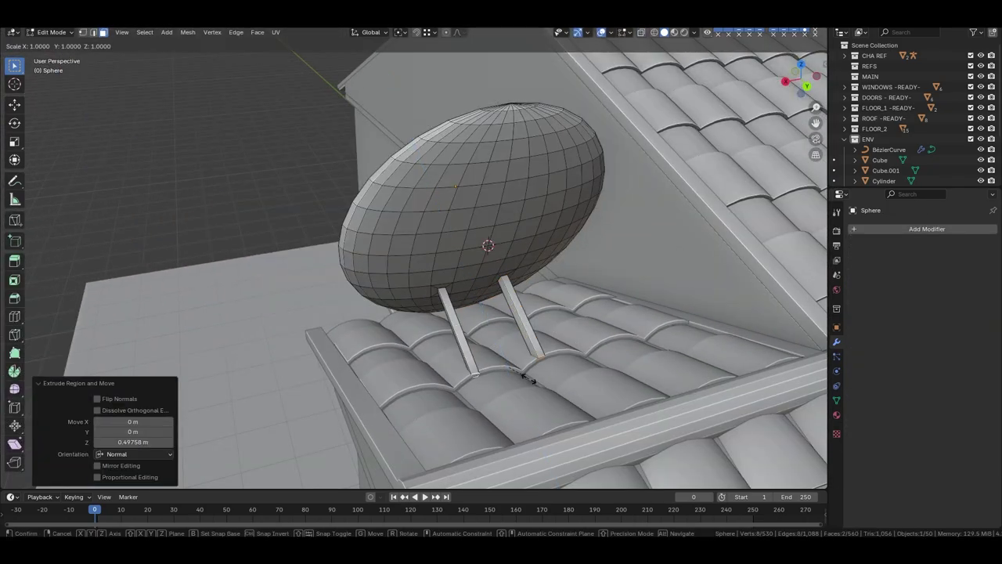
{"action": "key", "text": "g"}
{"action": "key", "text": "y"}
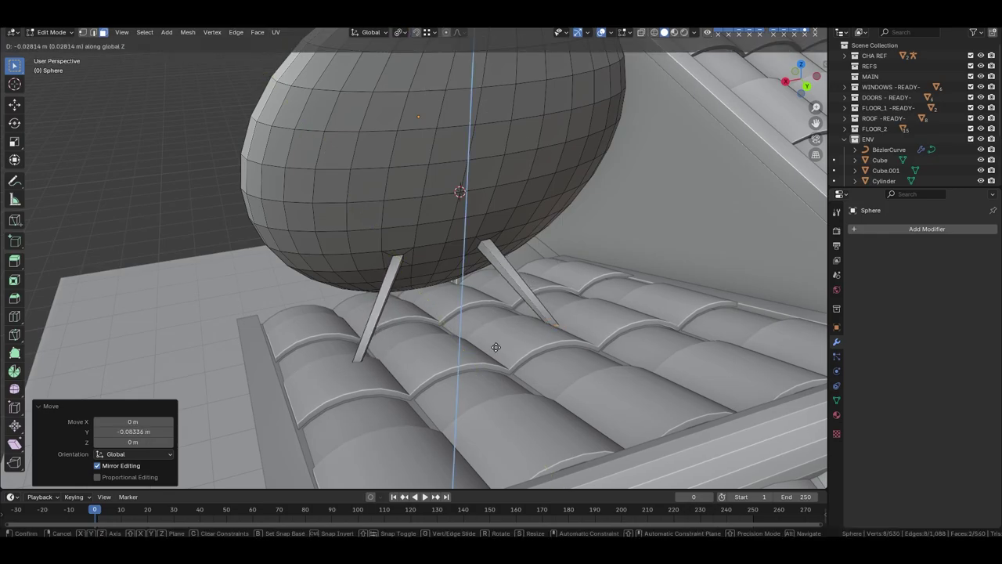
{"action": "left_click", "coordinate": [495, 347]}
{"action": "scroll", "coordinate": [496, 347], "scroll_direction": "down", "scroll_amount": 4}
{"action": "middle_click_drag", "start_coordinate": [495, 347], "coordinate": [439, 251]}
{"action": "scroll", "coordinate": [422, 227], "scroll_direction": "up", "scroll_amount": 4}
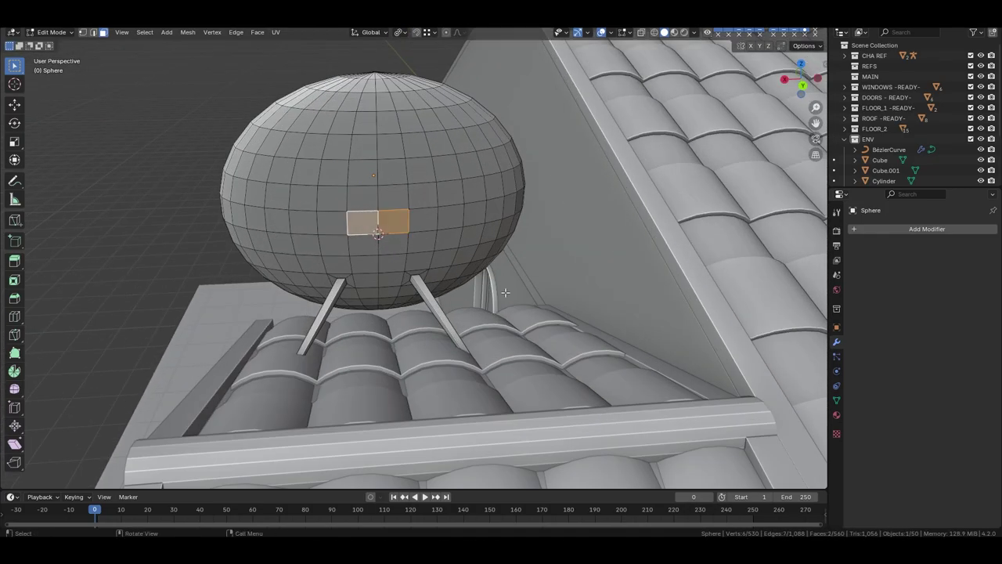
Extrude and scale a mount from the centre of the dish's back.
{"action": "key", "text": "e"}
{"action": "left_click", "coordinate": [376, 234]}
{"action": "middle_click_drag", "start_coordinate": [376, 234], "coordinate": [406, 248]}
{"action": "key", "text": "s"}
{"action": "left_click", "coordinate": [510, 377]}
{"action": "scroll", "coordinate": [425, 314], "scroll_direction": "down", "scroll_amount": 5}
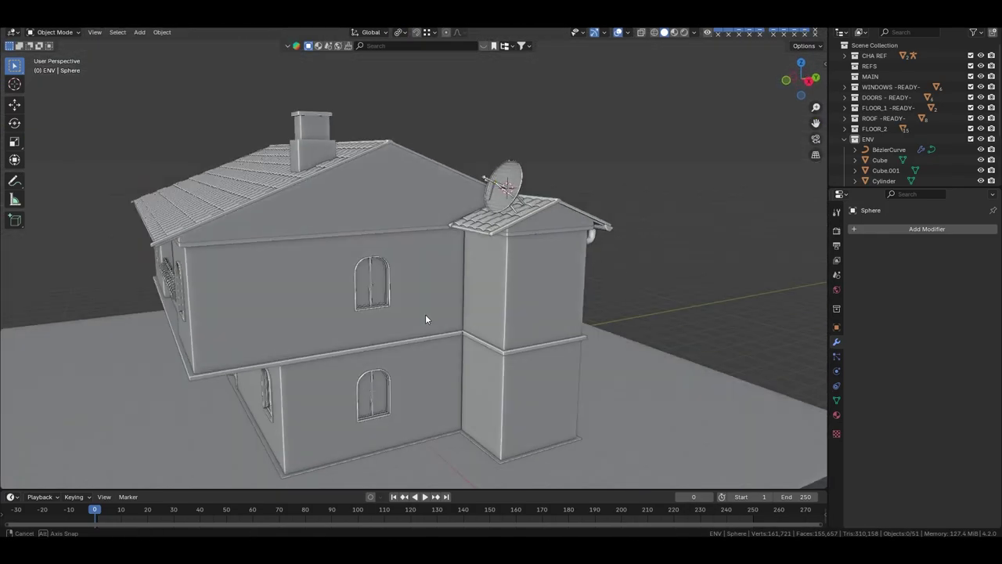
{"action": "key", "text": "Tab"}
View the dish on the house and begin rotating it to aim.
{"action": "middle_click_drag", "start_coordinate": [425, 314], "coordinate": [128, 157]}
{"action": "scroll", "coordinate": [418, 275], "scroll_direction": "up", "scroll_amount": 6}
{"action": "scroll", "coordinate": [418, 276], "scroll_direction": "down", "scroll_amount": 5}
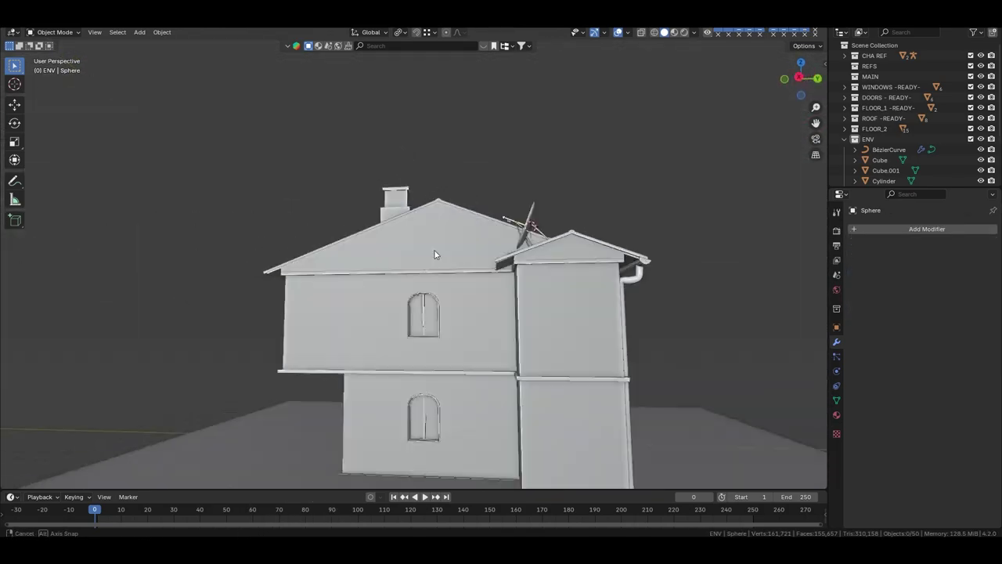
{"action": "middle_click_drag", "start_coordinate": [418, 275], "coordinate": [425, 141]}
{"action": "scroll", "coordinate": [378, 266], "scroll_direction": "up", "scroll_amount": 5}
{"action": "key", "text": "r"}
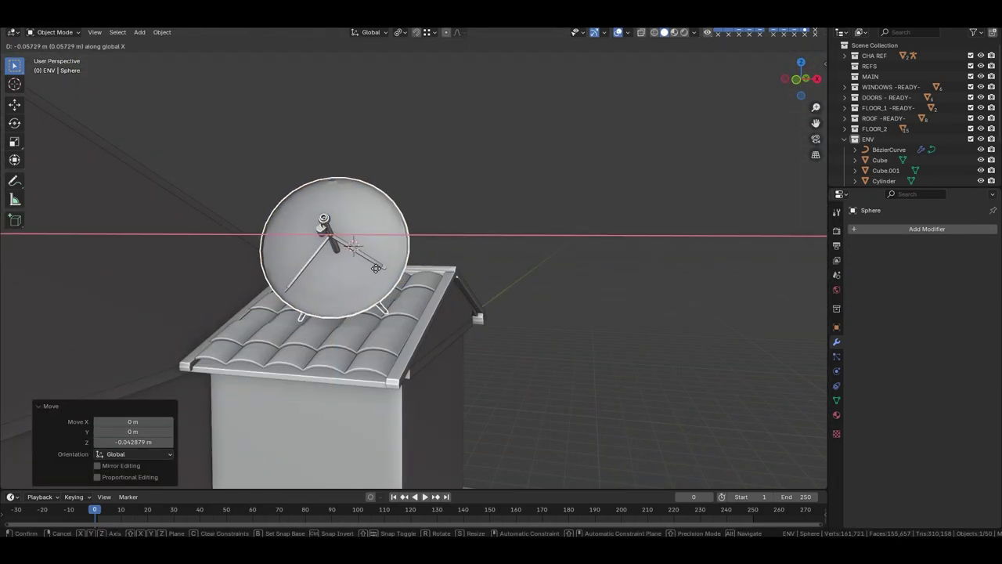